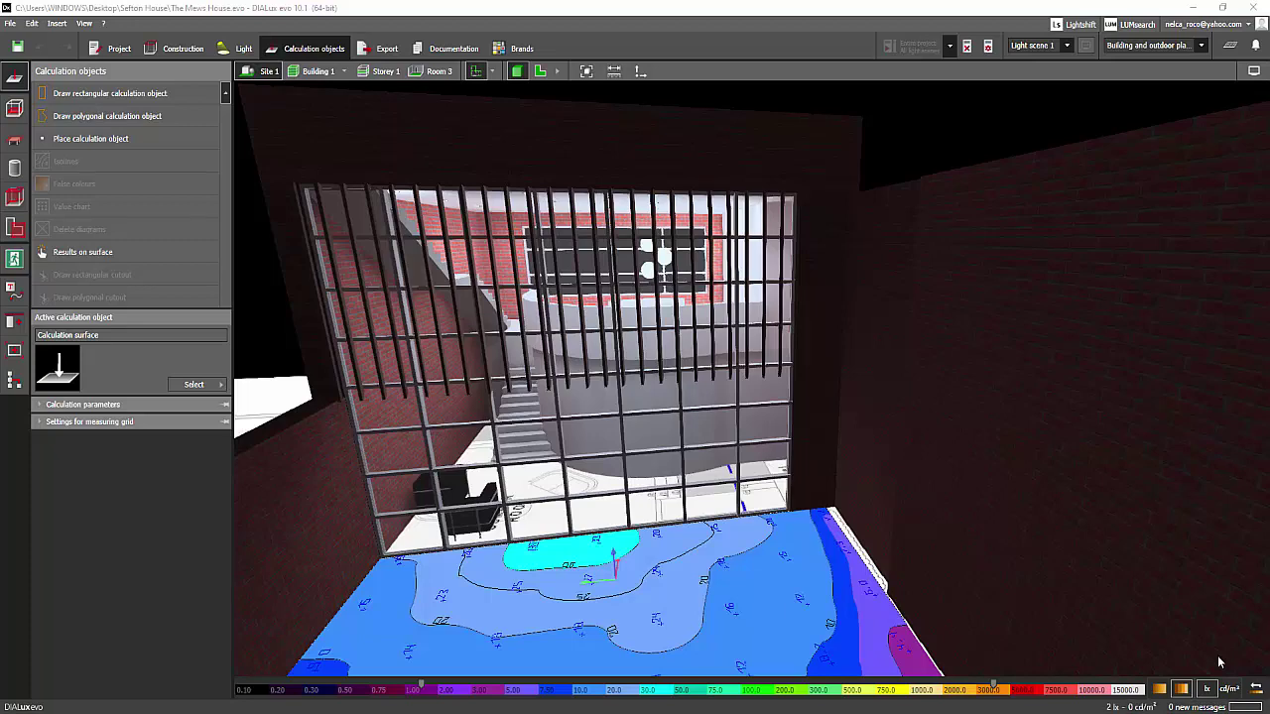
Orbit the 3D view, then open the 'Re: Dialux tutorial' email in the browser.
{"action": "middle_click_drag", "start_coordinate": [803, 510], "coordinate": [667, 511]}
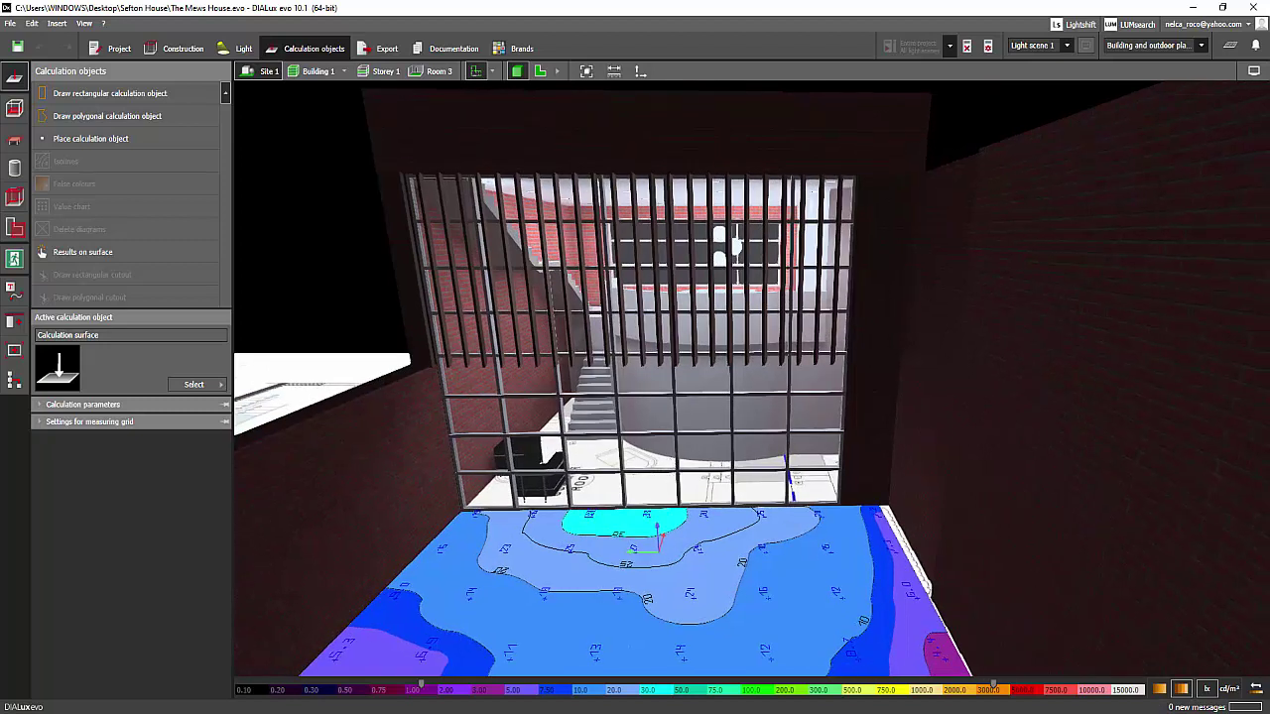
{"action": "mouse_move", "coordinate": [599, 713]}
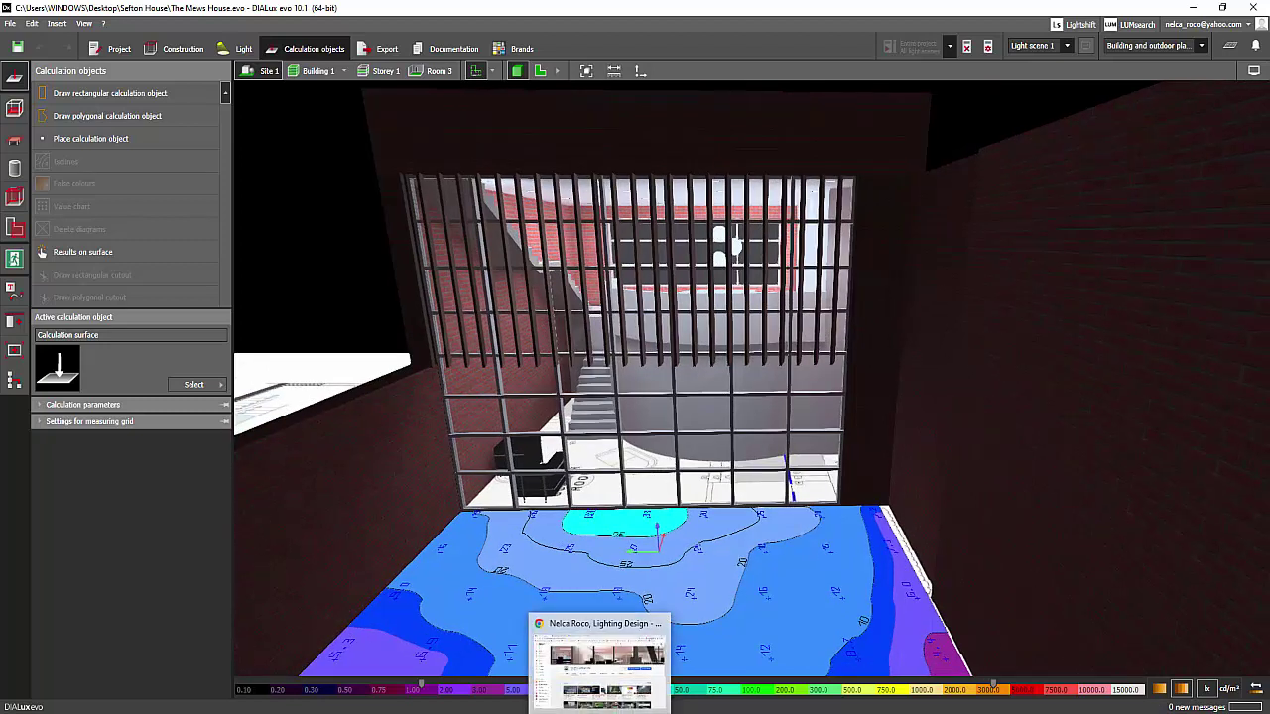
{"action": "left_click", "coordinate": [599, 664]}
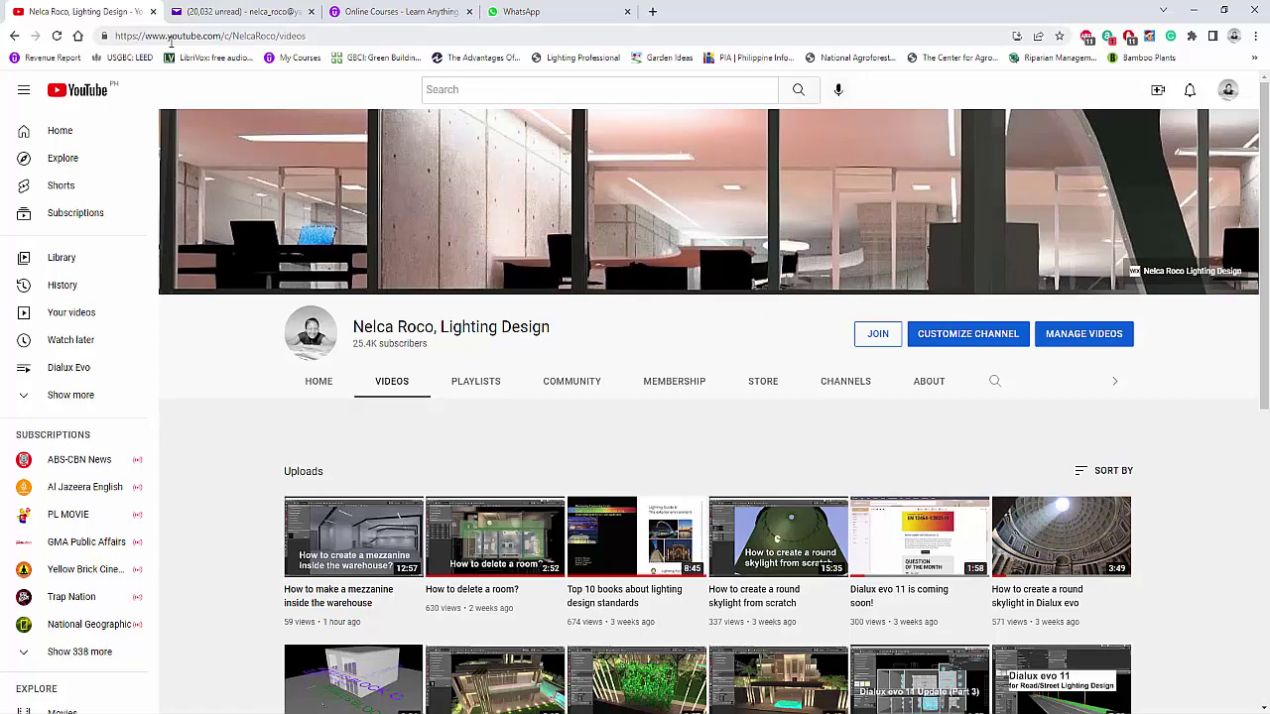
{"action": "left_click", "coordinate": [238, 11]}
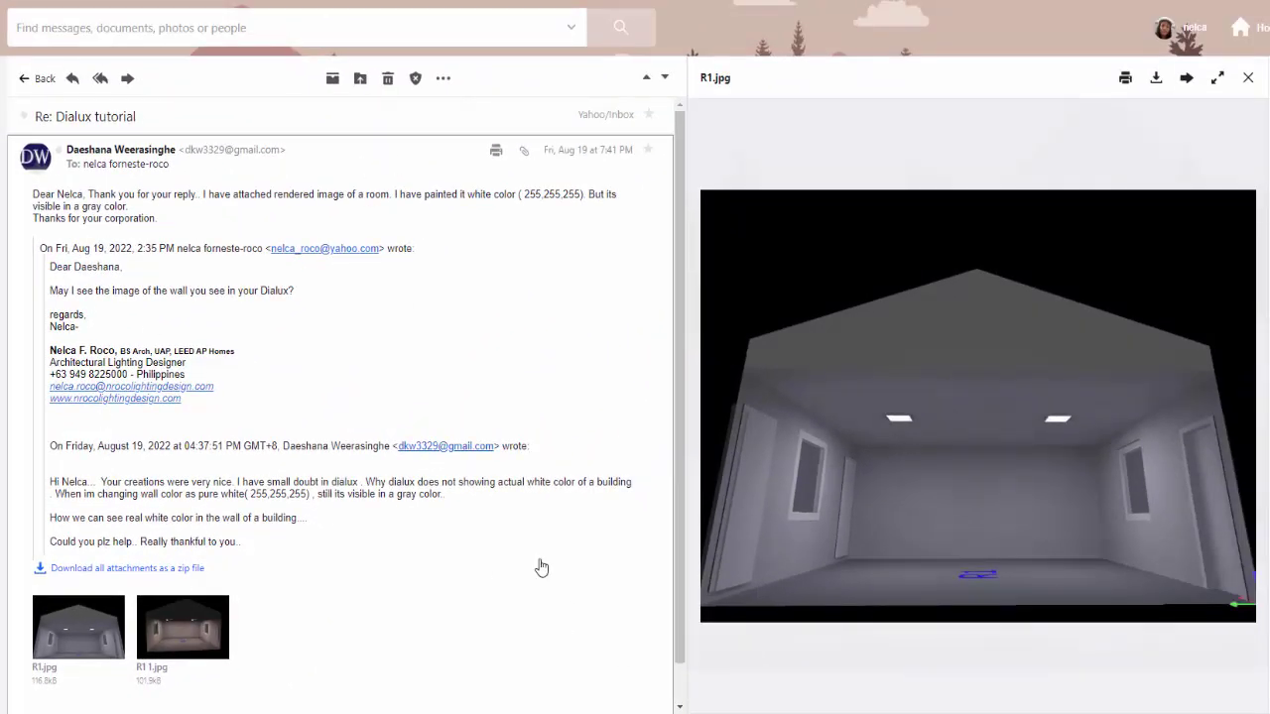
{"action": "left_click", "coordinate": [175, 630]}
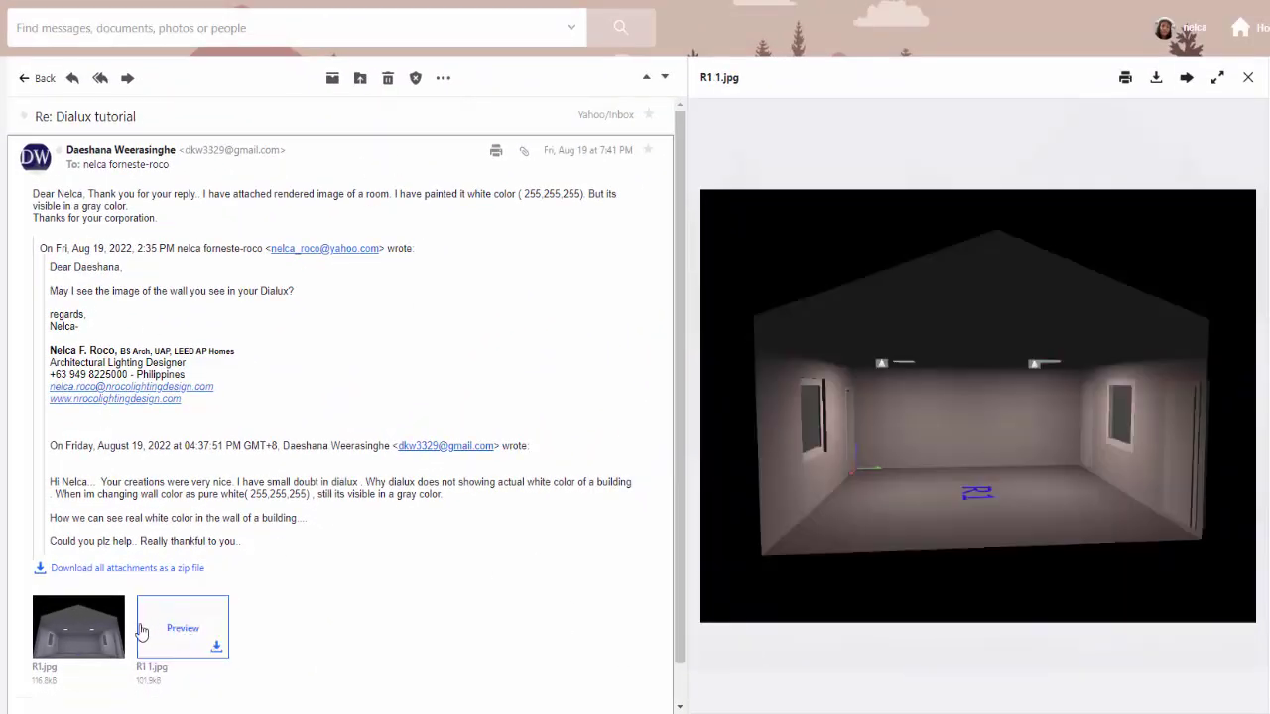
{"action": "left_click", "coordinate": [107, 631]}
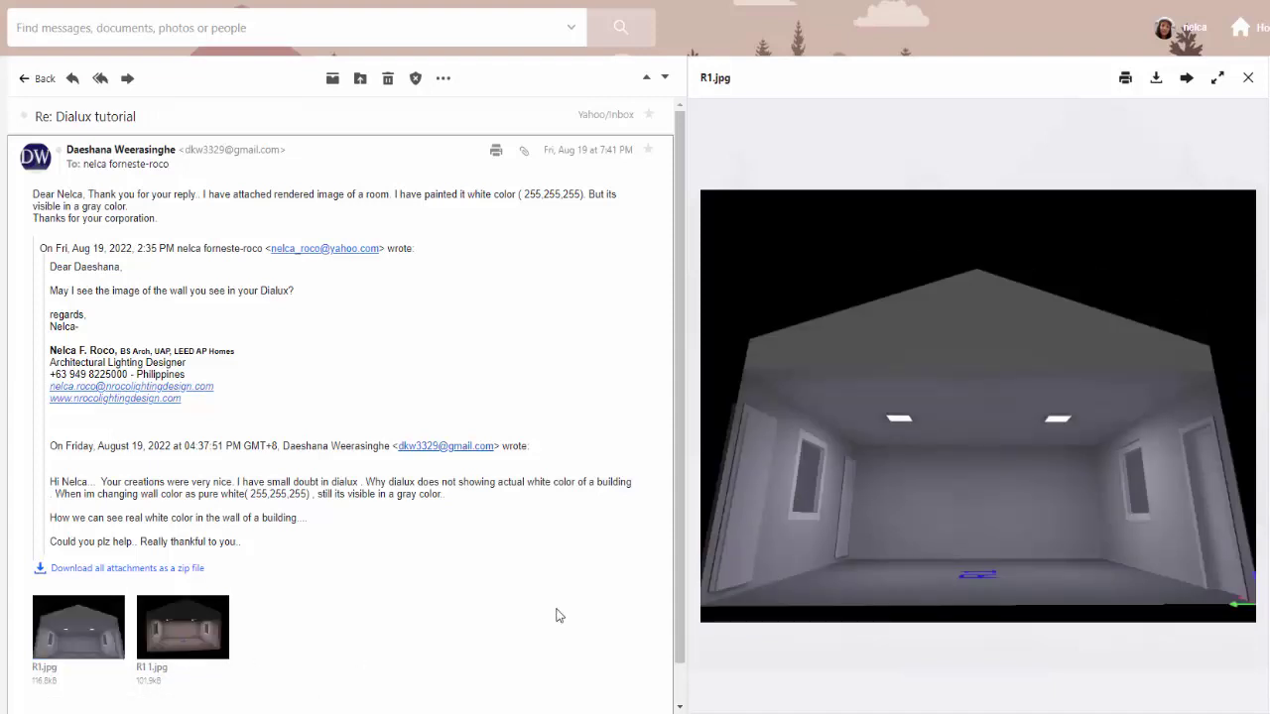
{"action": "left_click", "coordinate": [176, 637]}
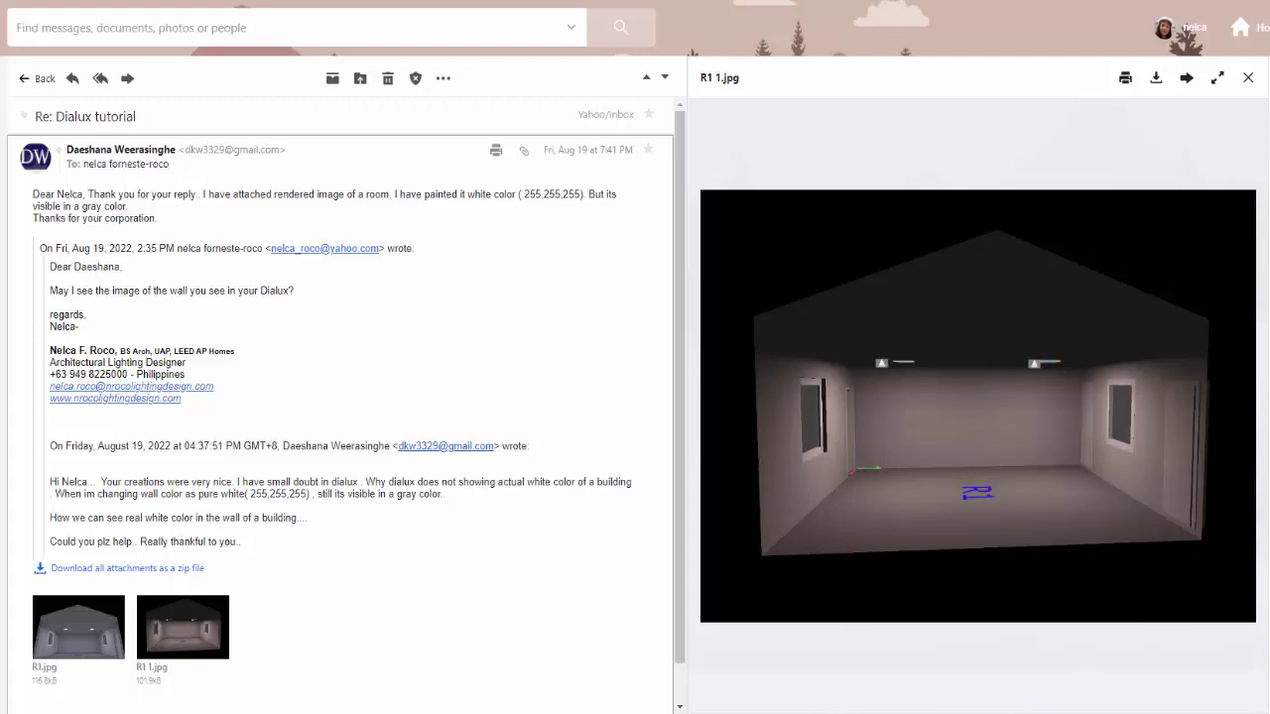
{"action": "mouse_move", "coordinate": [759, 713]}
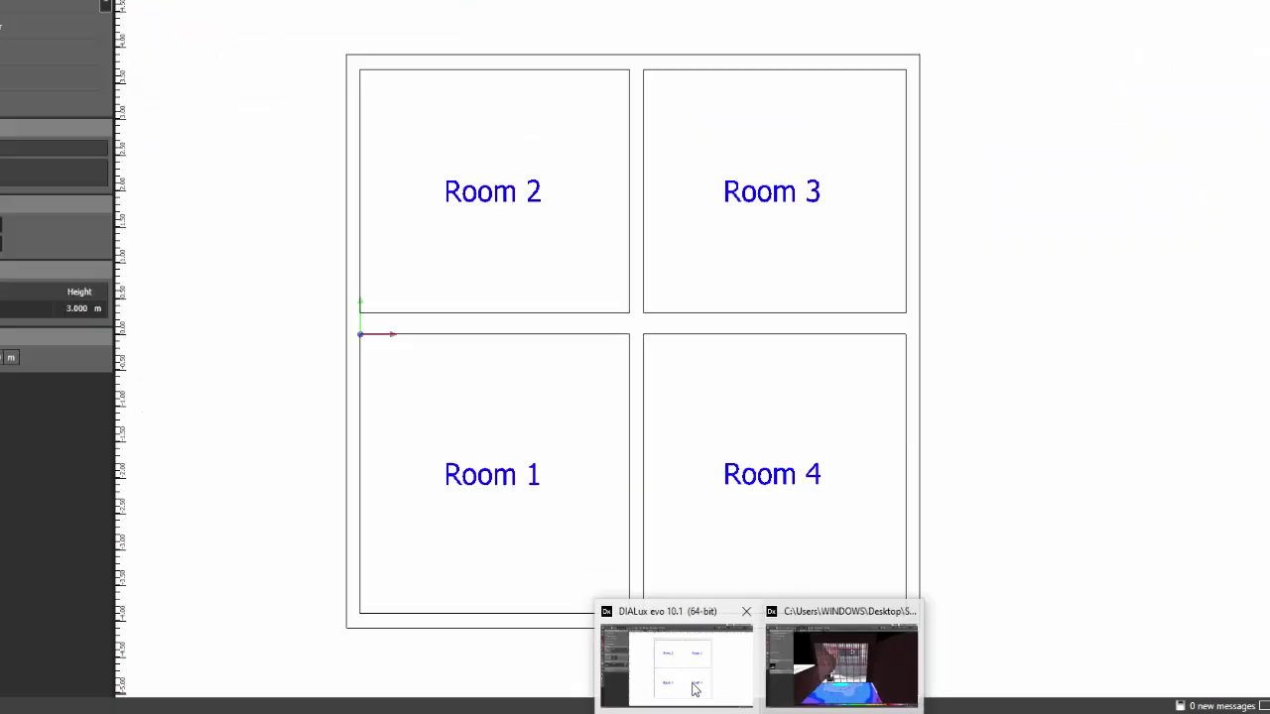
Return to DIALux, dismiss the save reminder, and toggle 3D/2D to end on the floor plan.
{"action": "left_click", "coordinate": [703, 682]}
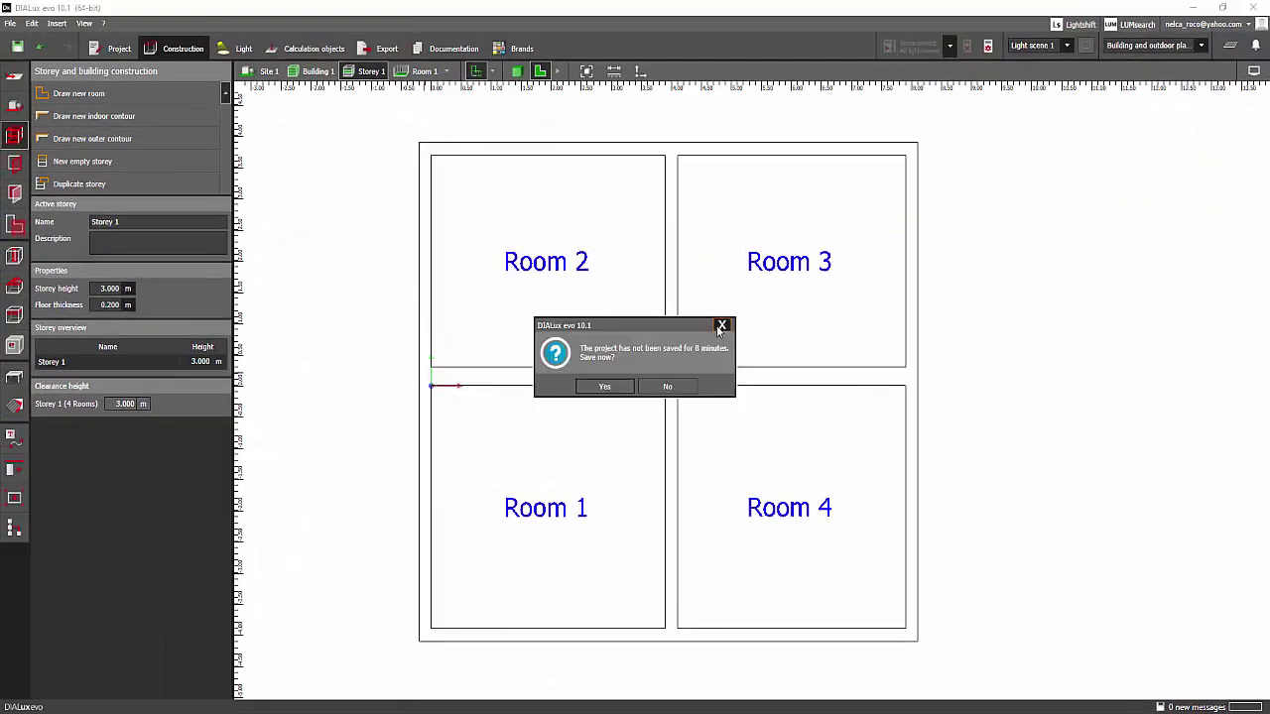
{"action": "left_click", "coordinate": [719, 328]}
{"action": "left_click", "coordinate": [517, 72]}
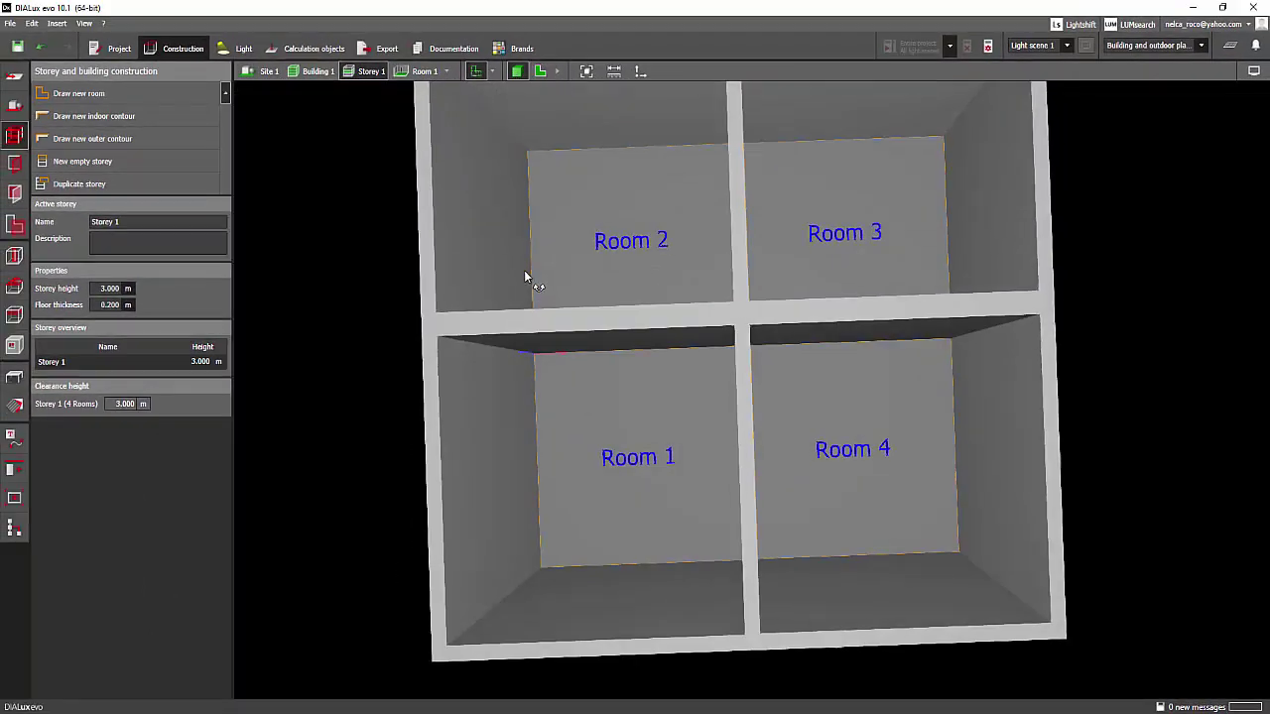
{"action": "left_click", "coordinate": [541, 72]}
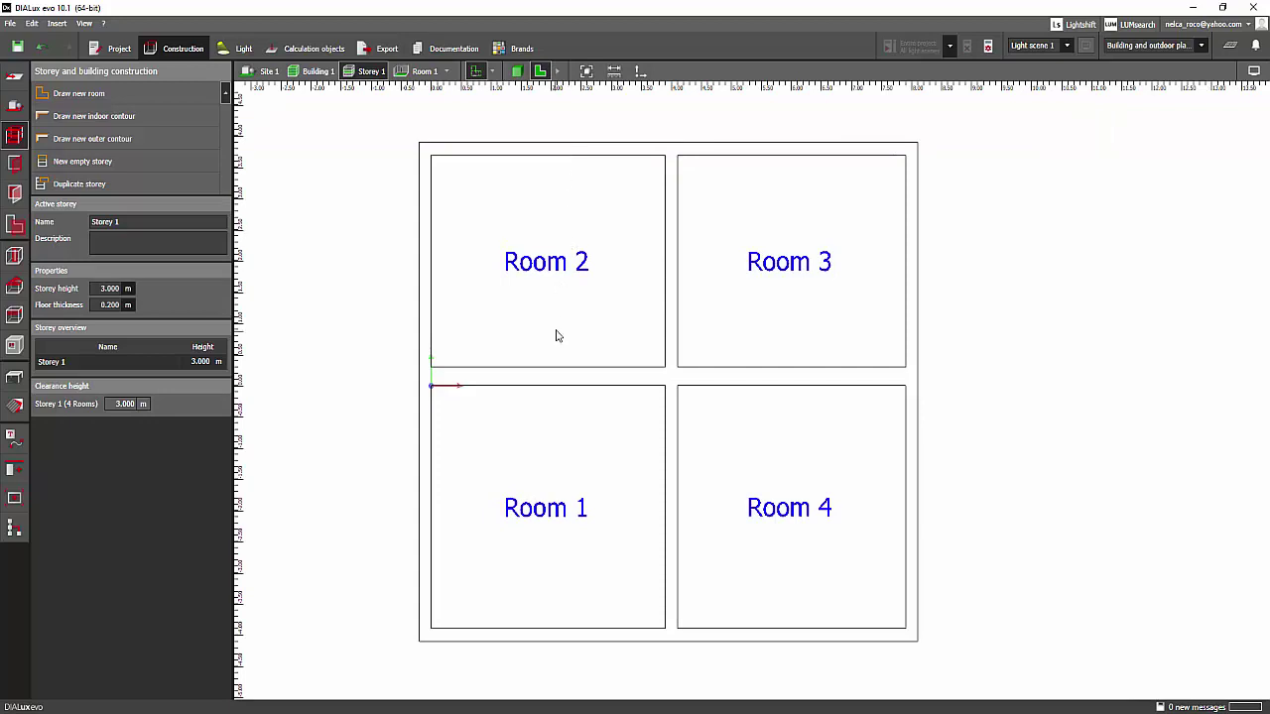
{"action": "left_click", "coordinate": [517, 72]}
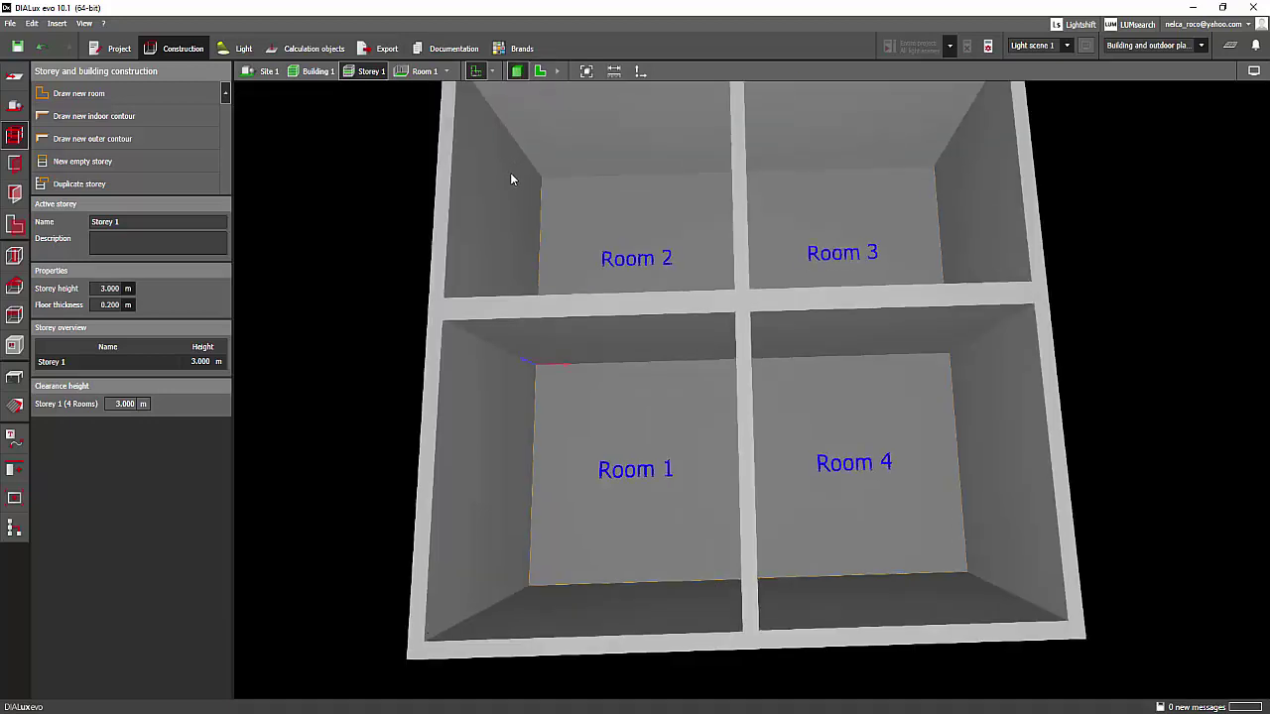
{"action": "left_click", "coordinate": [541, 71]}
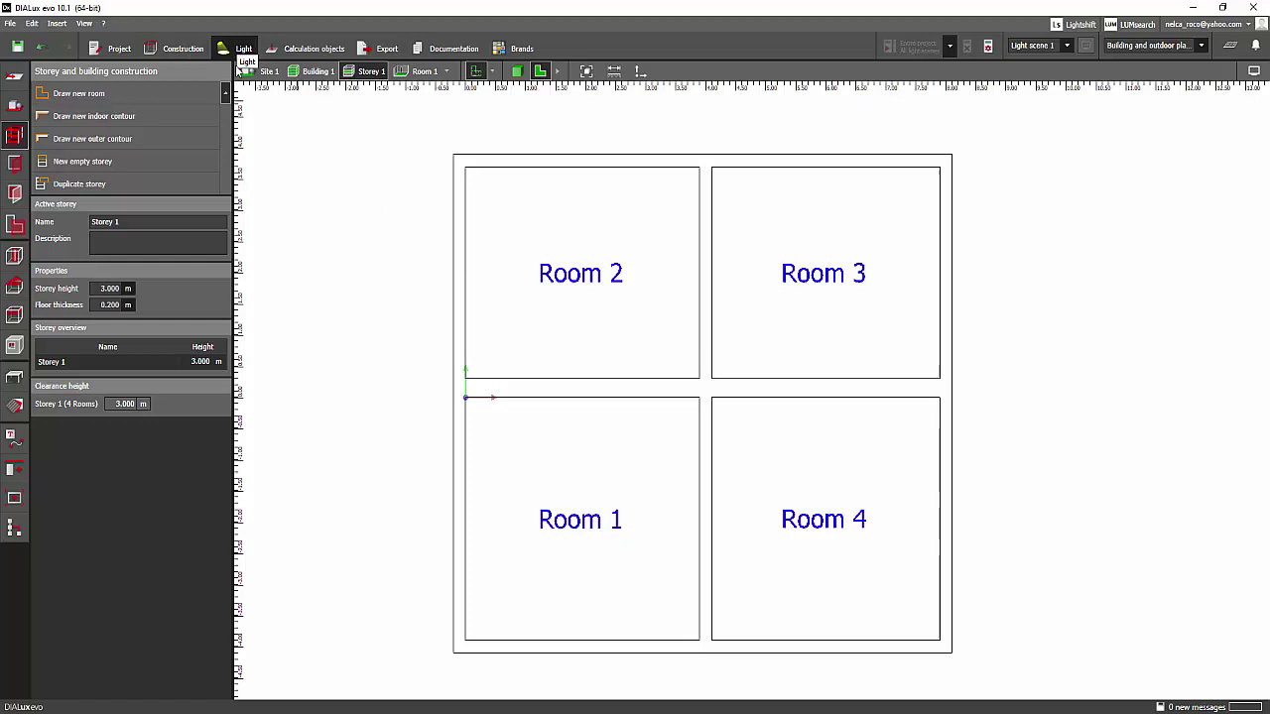
Choose the Thorn CHAL PRO downlight and auto-arrange luminaires in Room 2.
{"action": "left_click", "coordinate": [239, 55]}
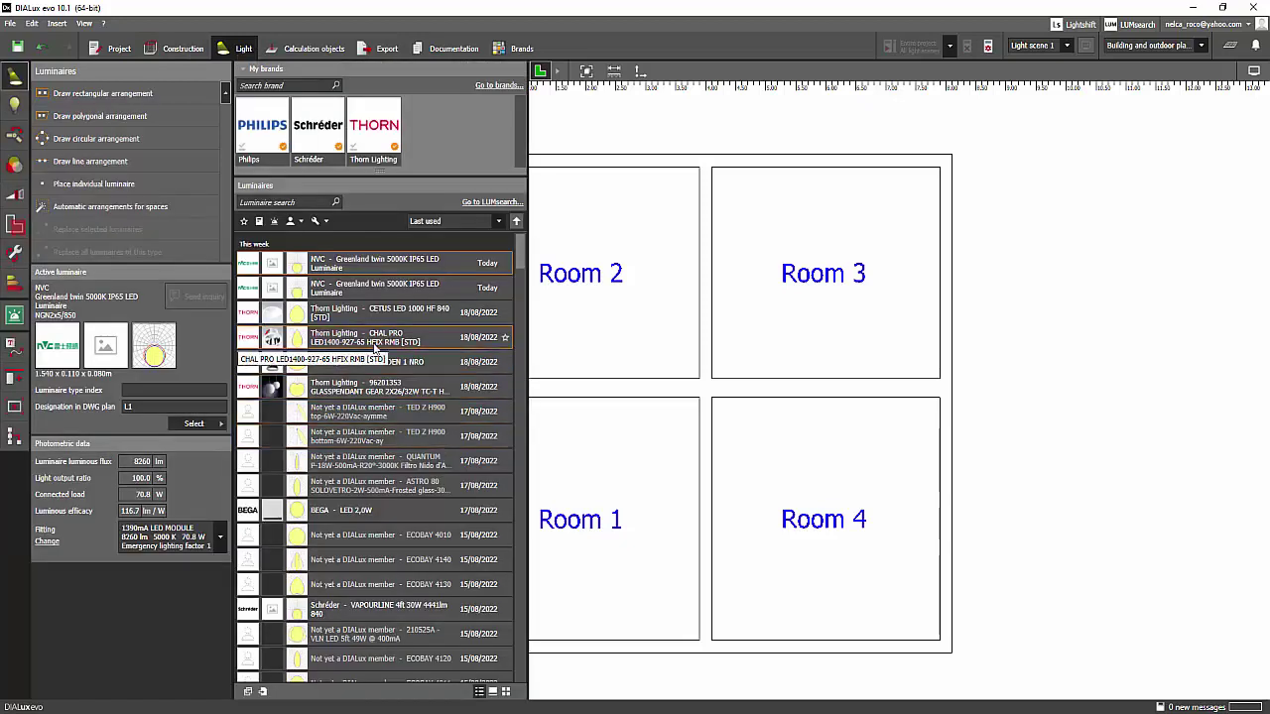
{"action": "left_click", "coordinate": [377, 342]}
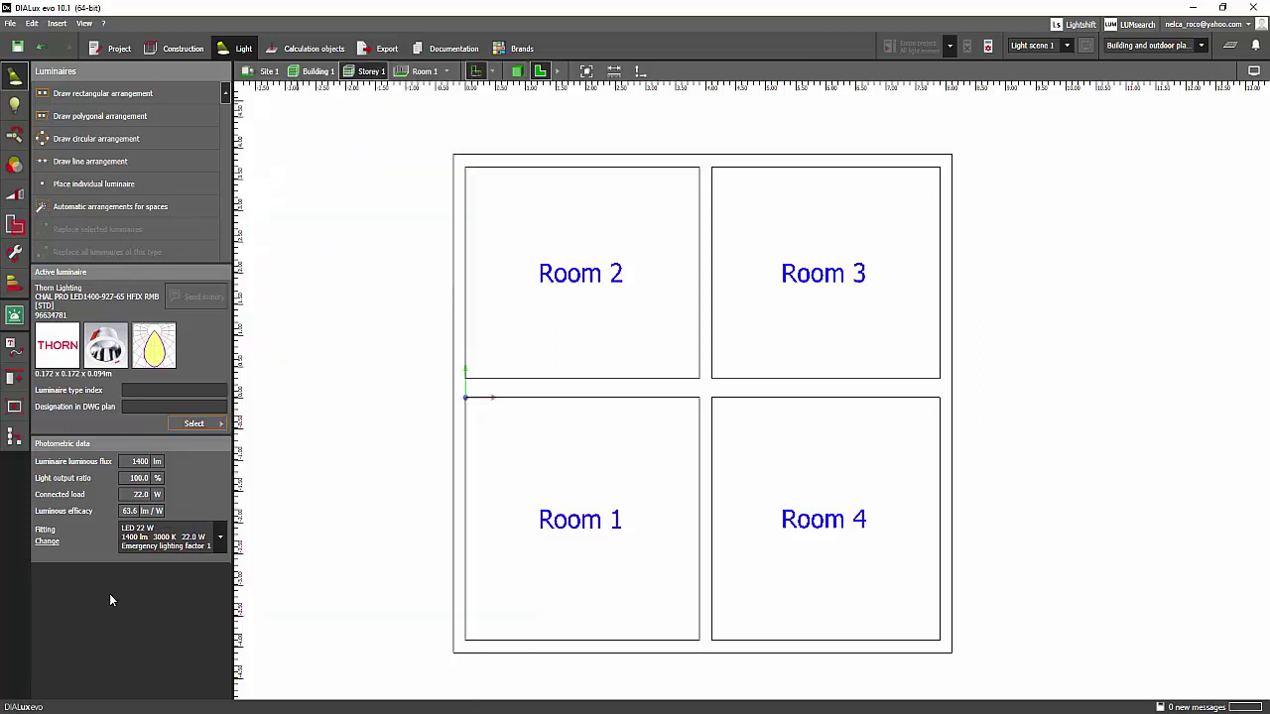
{"action": "left_click", "coordinate": [110, 207]}
{"action": "left_click", "coordinate": [473, 301]}
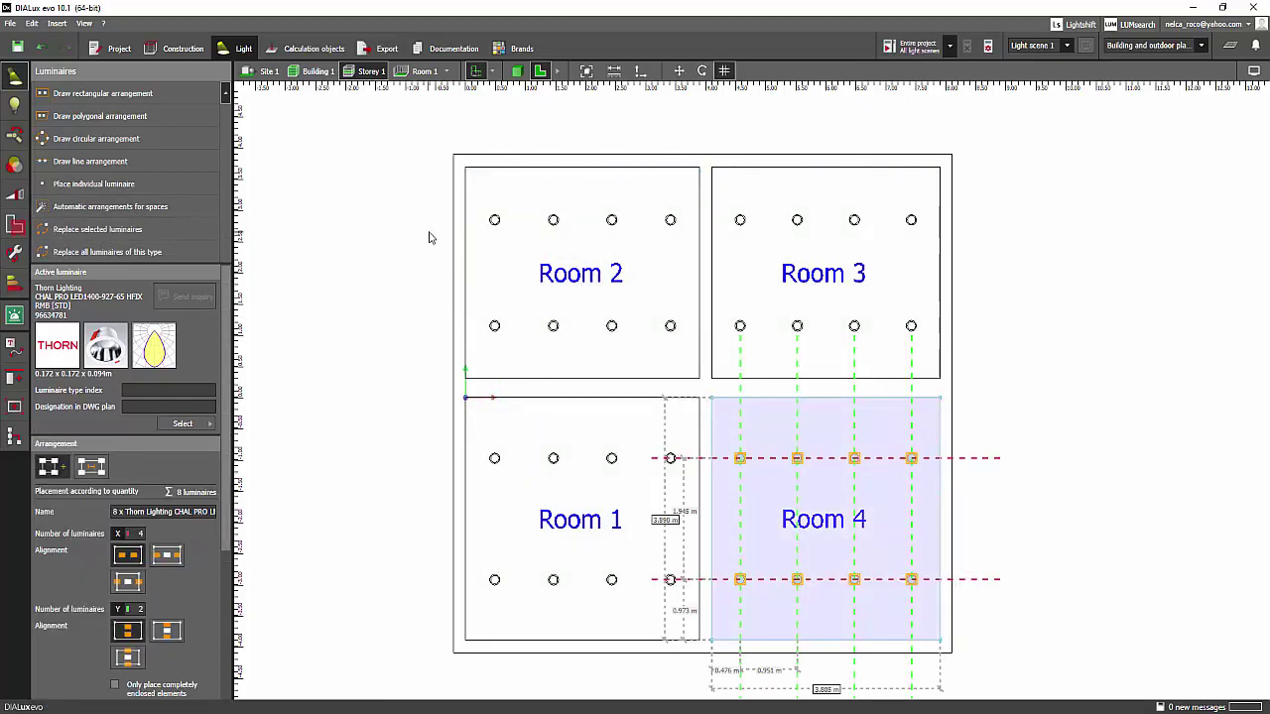
Zoom around the Storey 1 plan and reselect the Room 2 luminaire arrangement.
{"action": "left_click", "coordinate": [377, 332]}
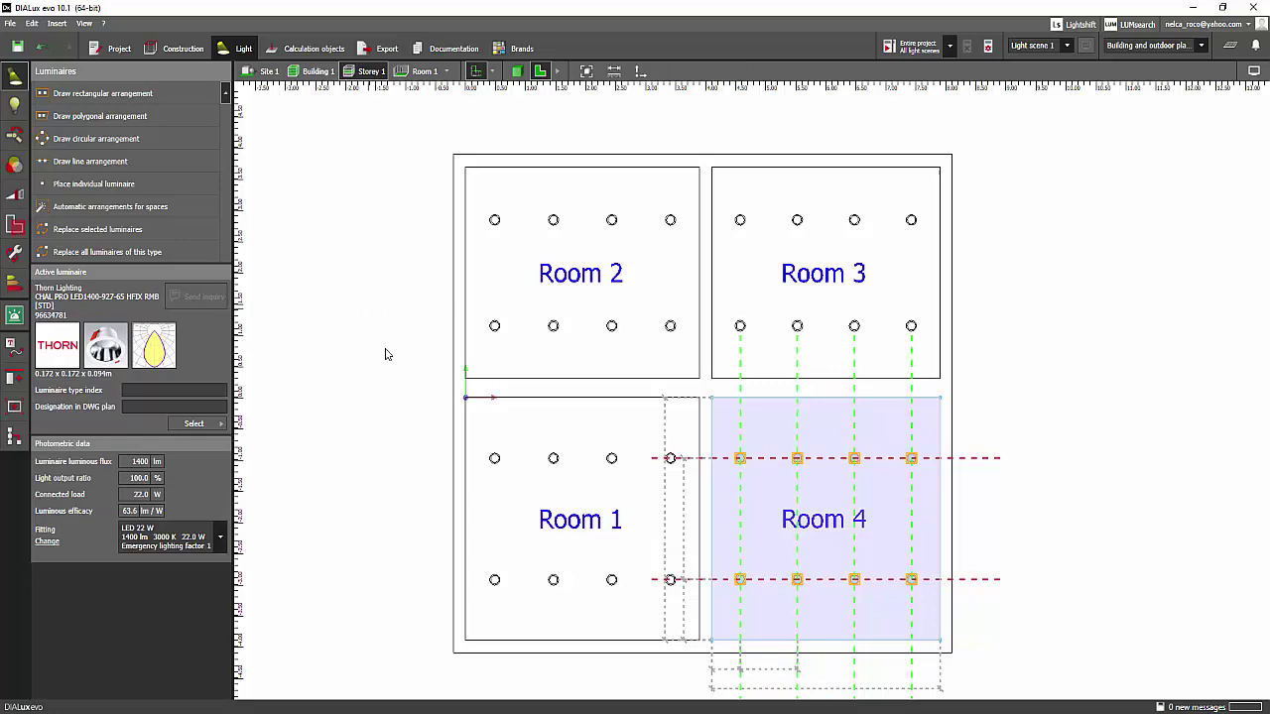
{"action": "scroll", "coordinate": [377, 367], "scroll_direction": "up", "scroll_amount": 2}
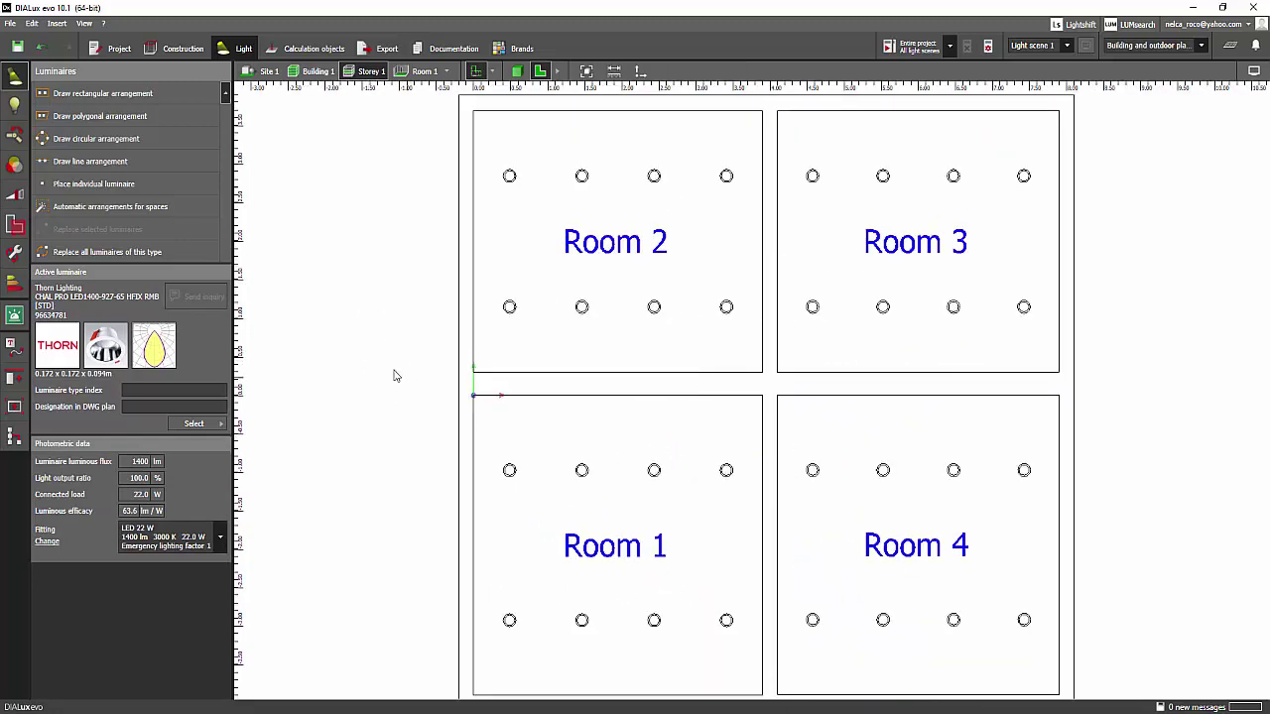
{"action": "scroll", "coordinate": [527, 331], "scroll_direction": "down", "scroll_amount": 1}
{"action": "scroll", "coordinate": [440, 343], "scroll_direction": "down", "scroll_amount": 1}
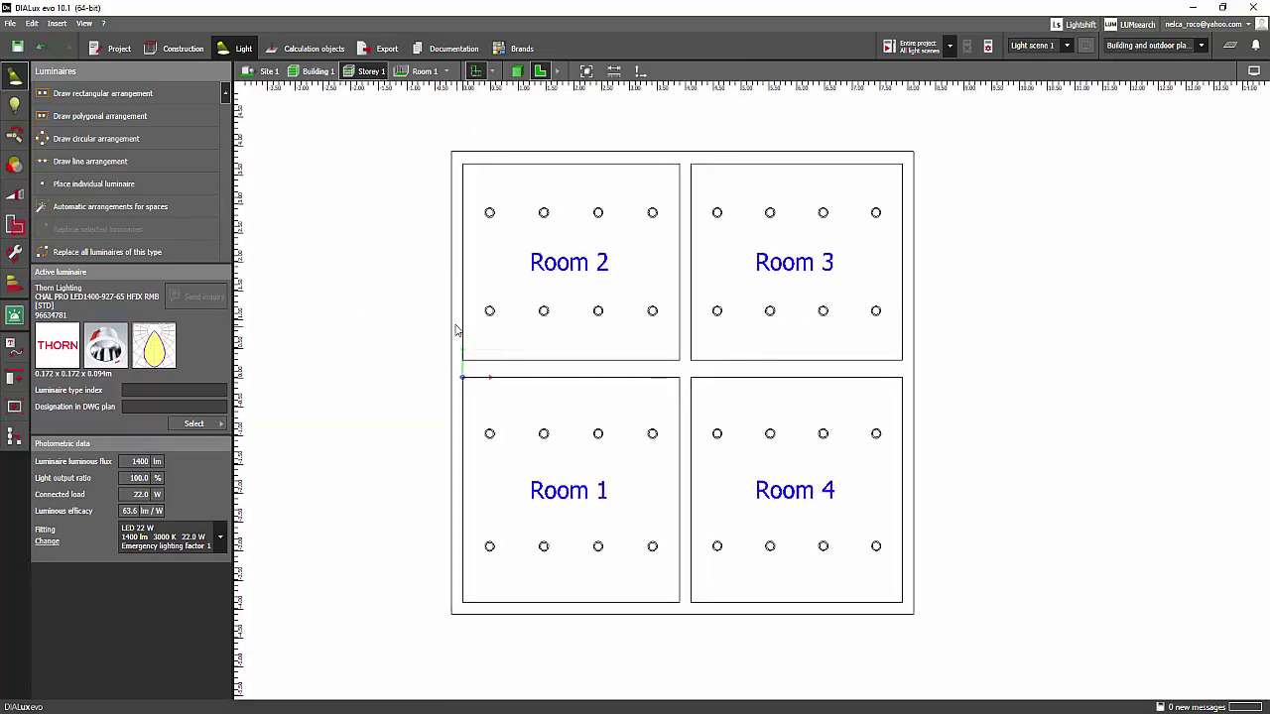
{"action": "scroll", "coordinate": [456, 328], "scroll_direction": "up", "scroll_amount": 1}
{"action": "scroll", "coordinate": [451, 342], "scroll_direction": "down", "scroll_amount": 1}
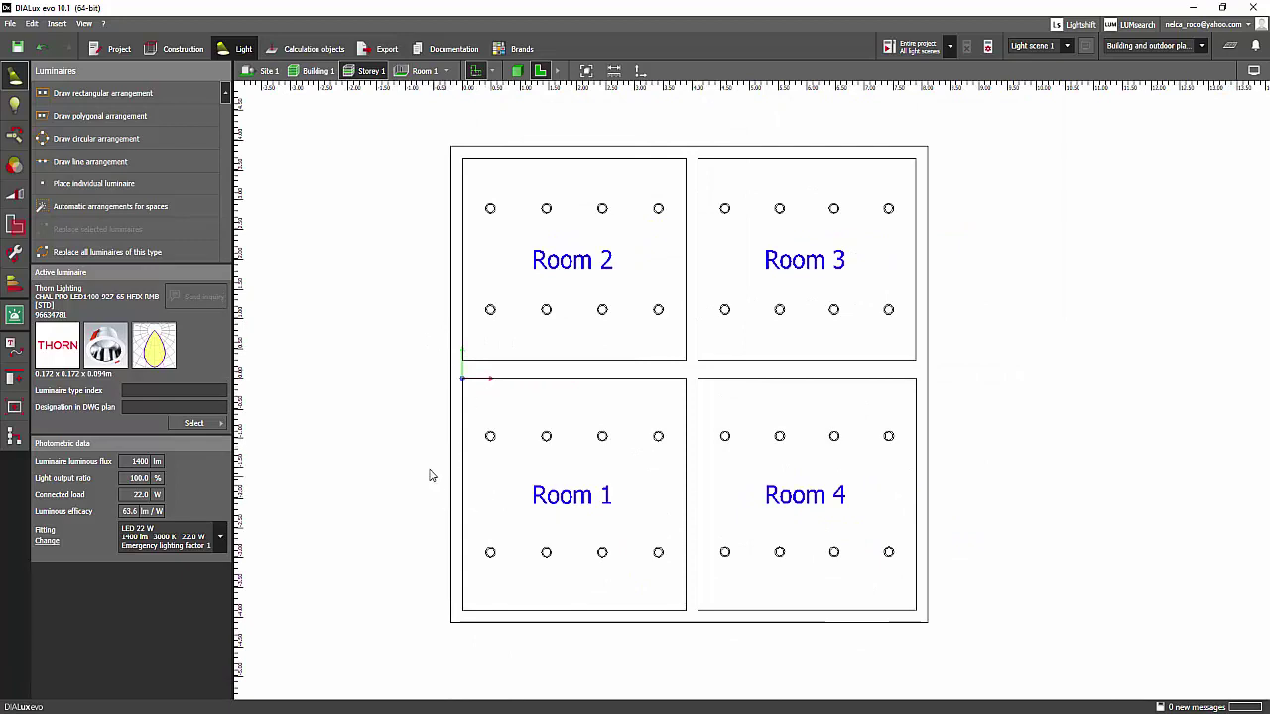
{"action": "scroll", "coordinate": [434, 482], "scroll_direction": "up", "scroll_amount": 1}
{"action": "scroll", "coordinate": [489, 422], "scroll_direction": "up", "scroll_amount": 1}
{"action": "scroll", "coordinate": [489, 422], "scroll_direction": "up", "scroll_amount": 1}
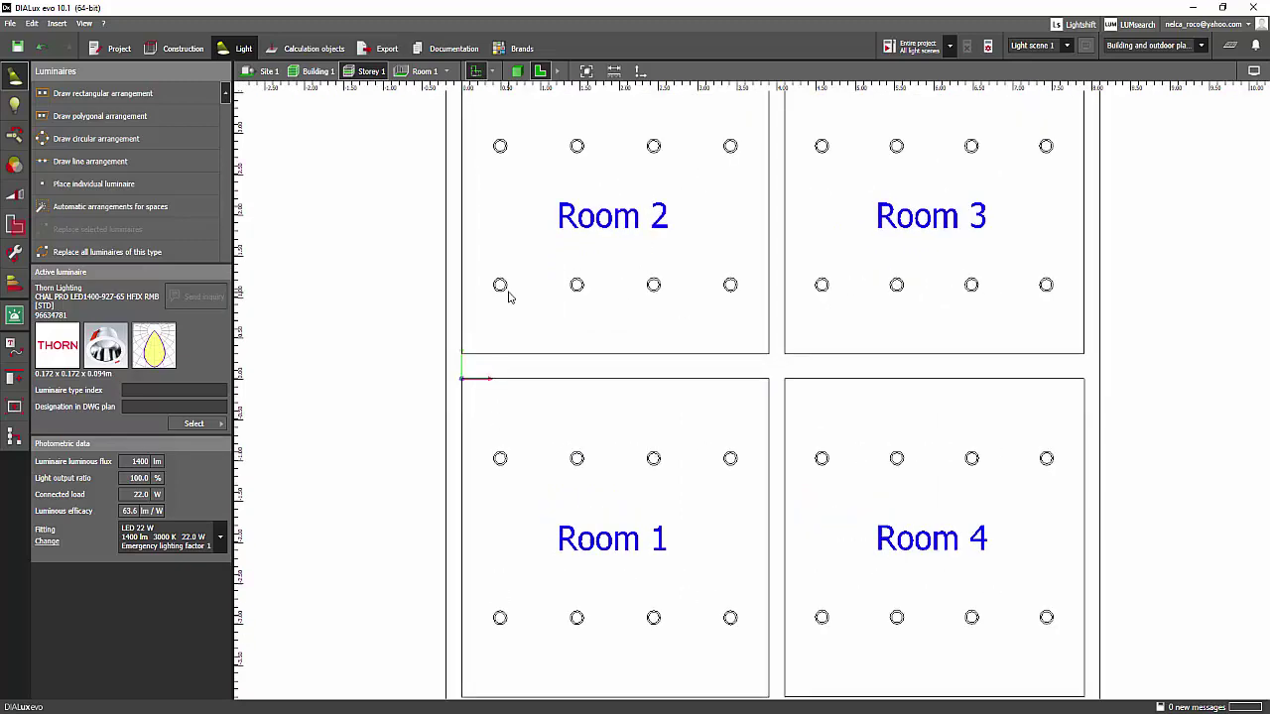
{"action": "left_click", "coordinate": [502, 287]}
{"action": "scroll", "coordinate": [420, 363], "scroll_direction": "down", "scroll_amount": 2}
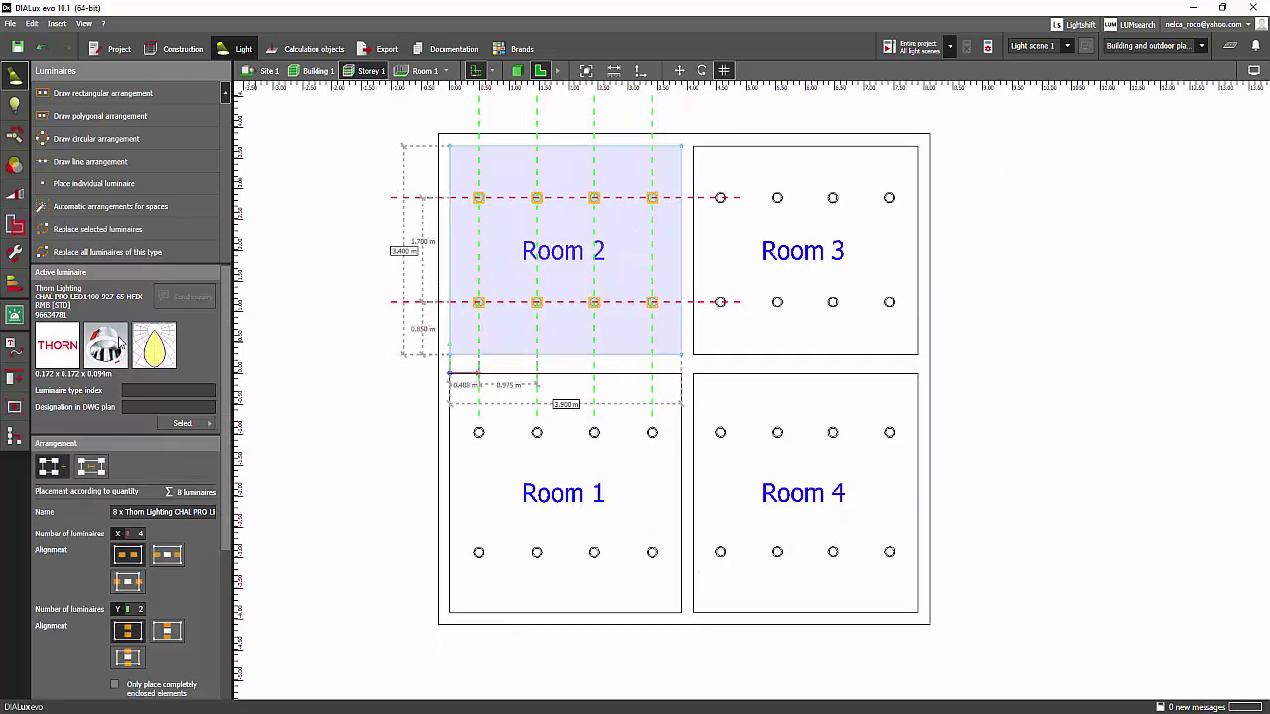
Give Room 1's luminaires a 4000 K LED light source.
{"action": "left_click", "coordinate": [14, 103]}
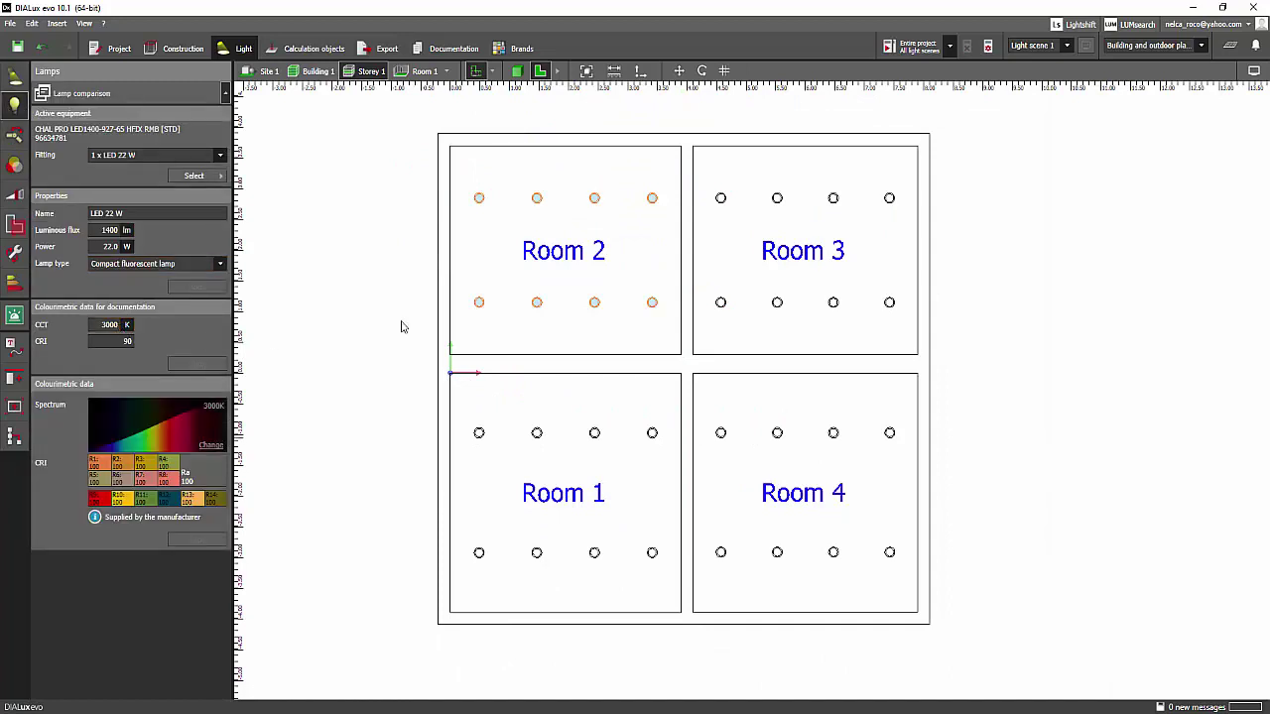
{"action": "left_click", "coordinate": [593, 433]}
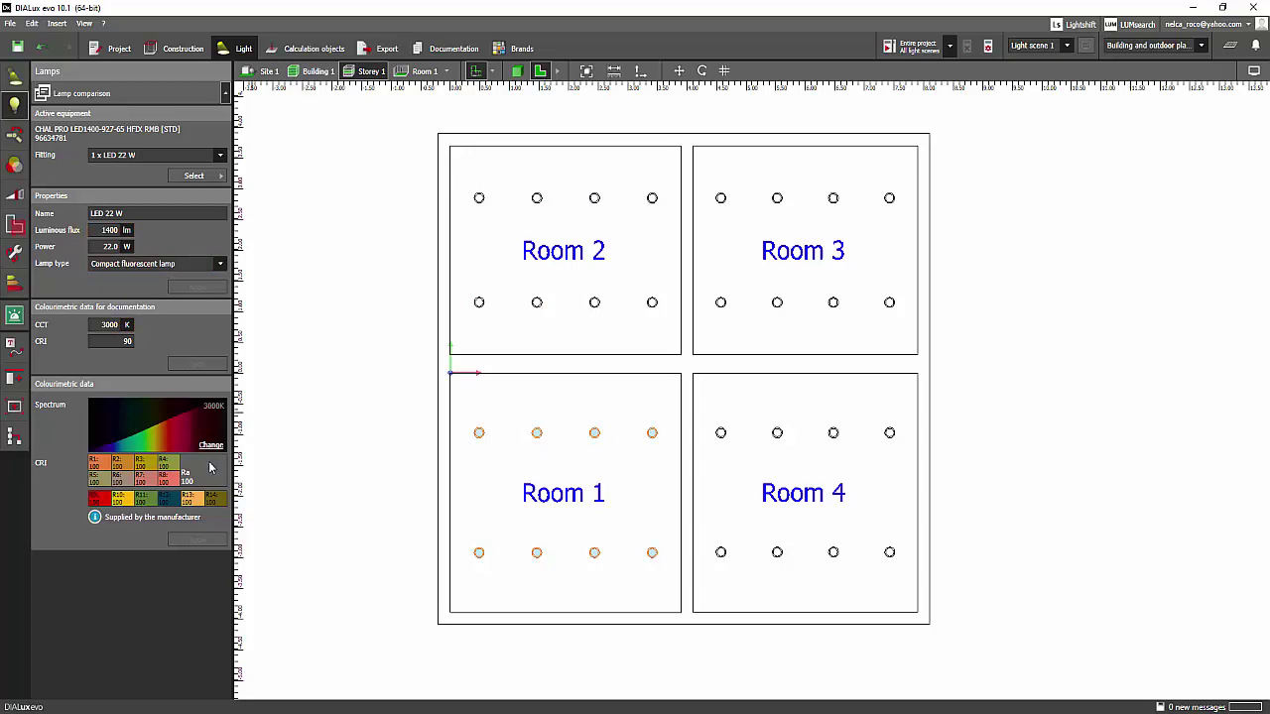
{"action": "left_click", "coordinate": [210, 444]}
{"action": "mouse_move", "coordinate": [248, 496]}
{"action": "left_click", "coordinate": [387, 178]}
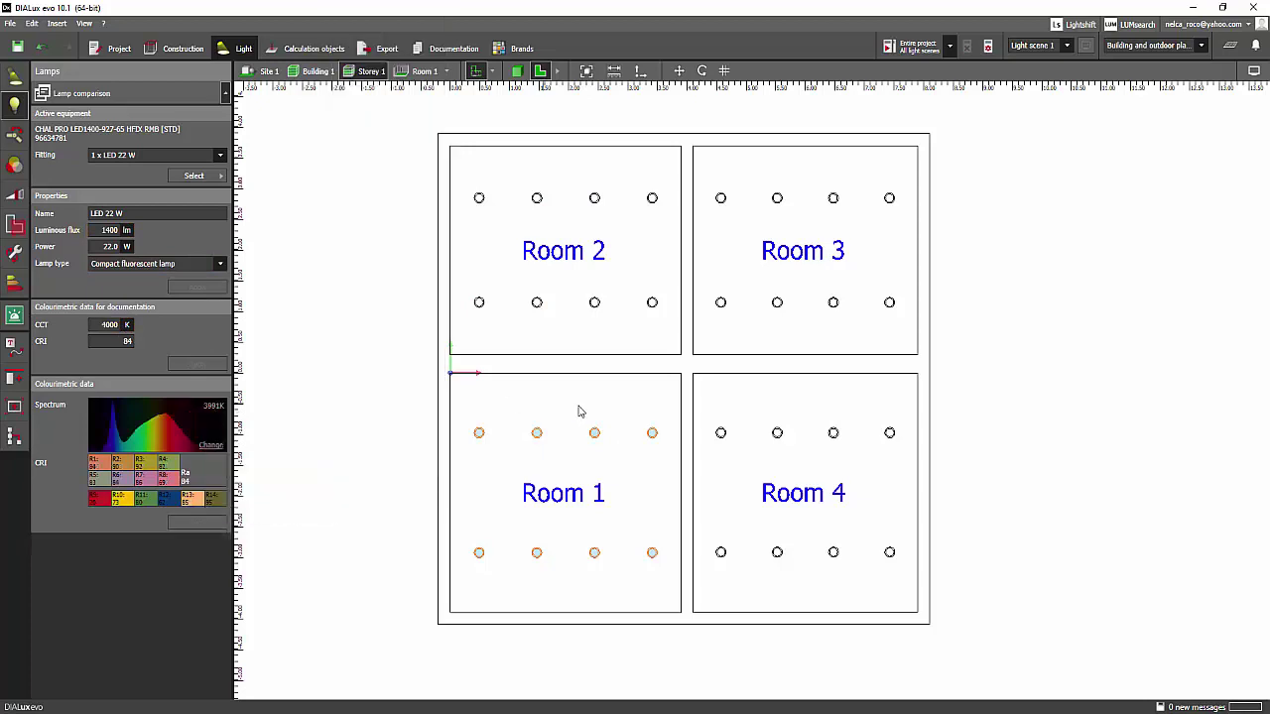
Set Room 3's luminaires to an LED 5500K light source.
{"action": "left_click", "coordinate": [721, 200]}
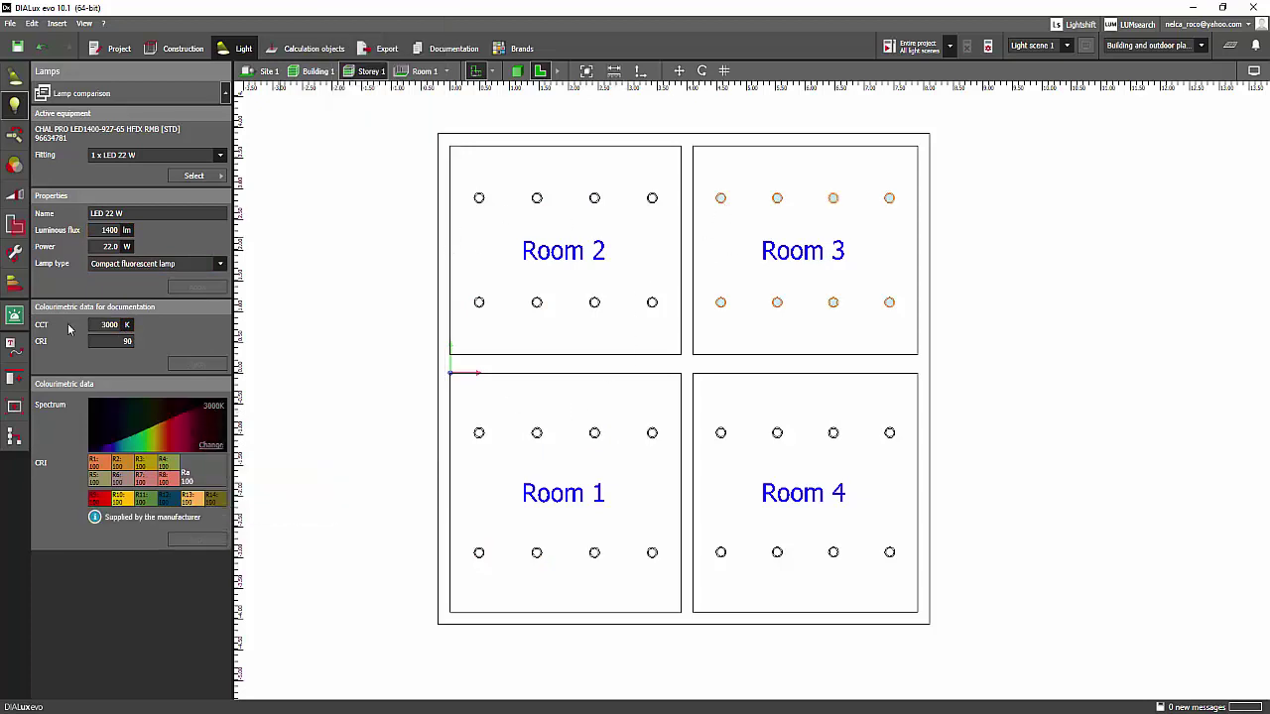
{"action": "left_click", "coordinate": [211, 445]}
{"action": "mouse_move", "coordinate": [292, 499]}
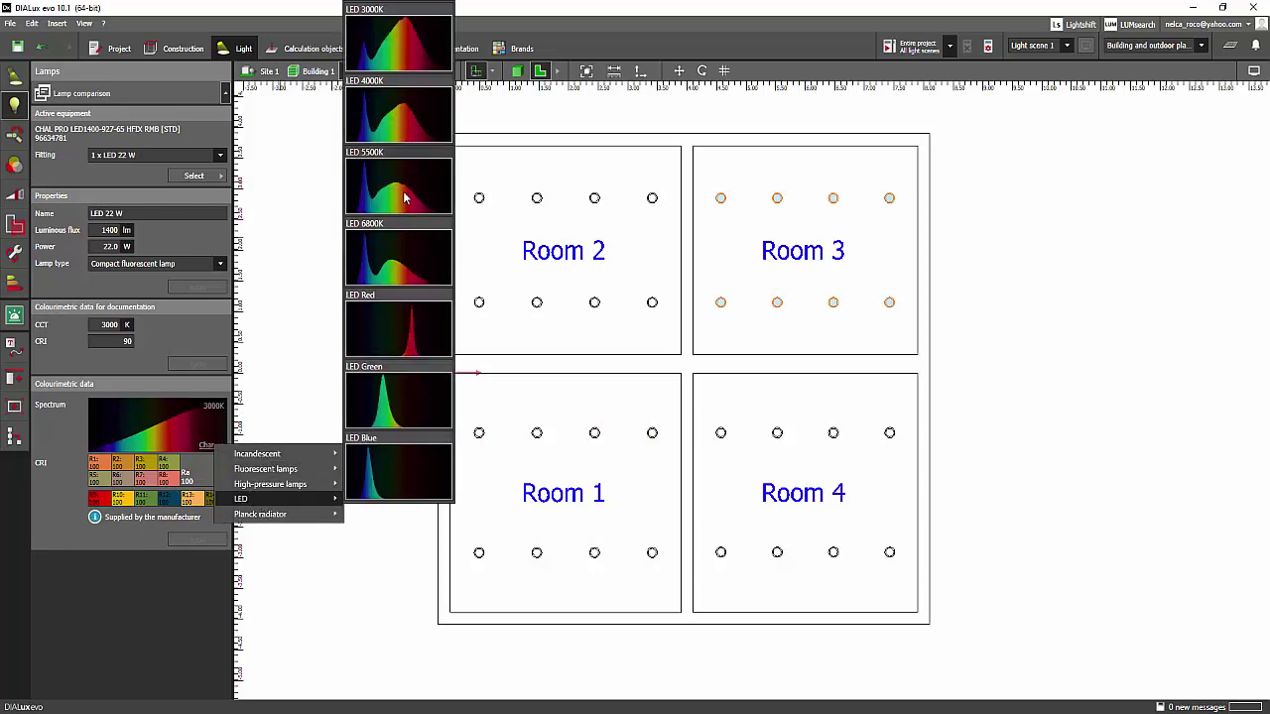
{"action": "left_click", "coordinate": [403, 199]}
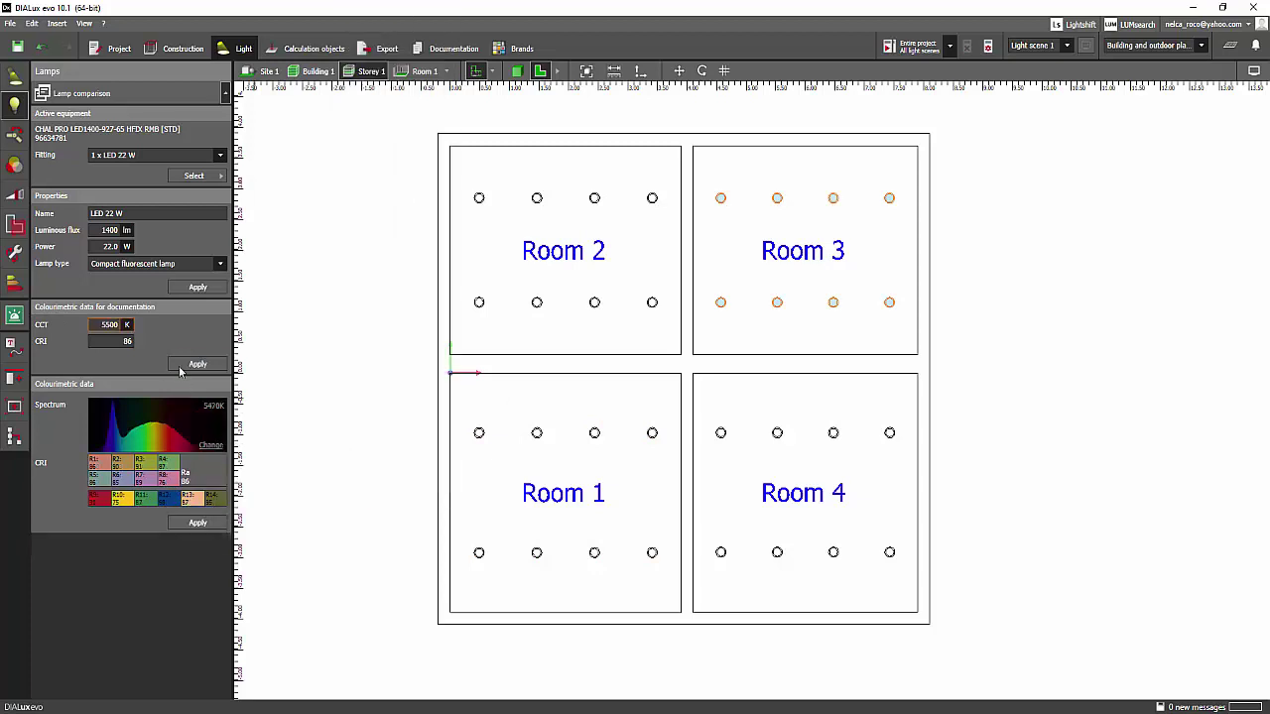
Apply LED 6800K to Room 4's luminaires, then deselect them.
{"action": "left_click", "coordinate": [777, 434]}
{"action": "left_click", "coordinate": [211, 446]}
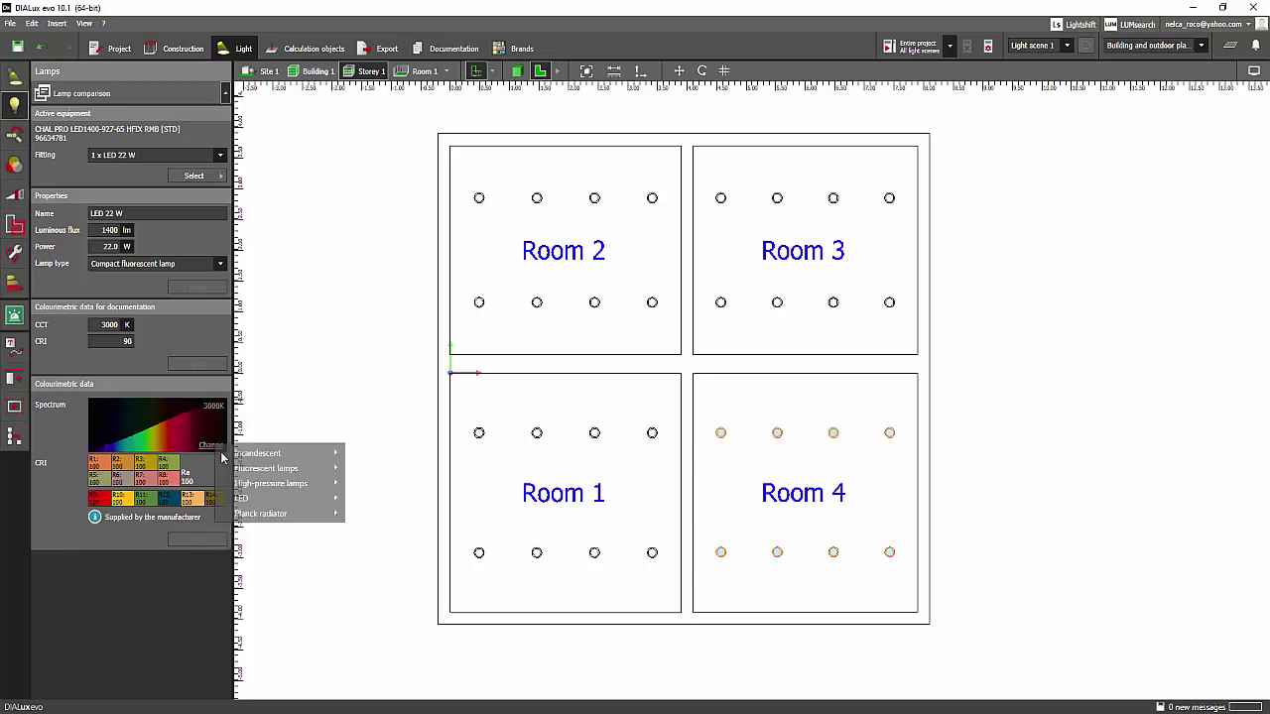
{"action": "mouse_move", "coordinate": [327, 498]}
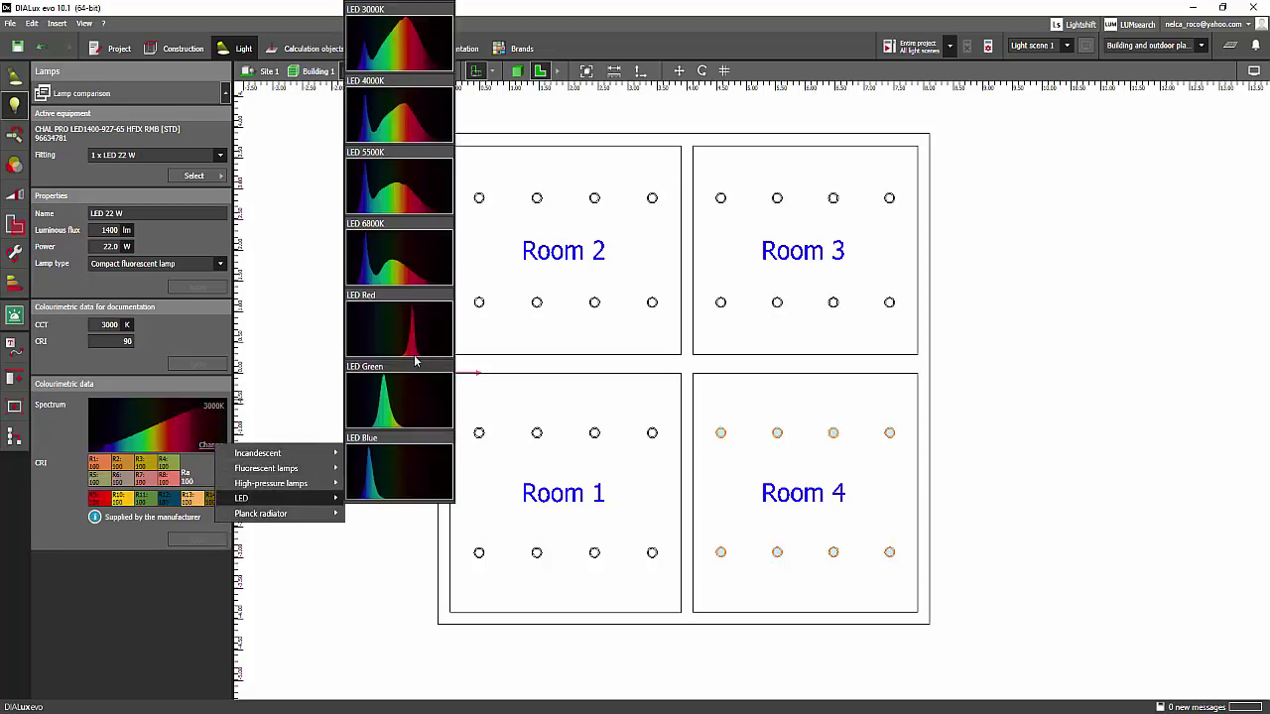
{"action": "left_click", "coordinate": [384, 271]}
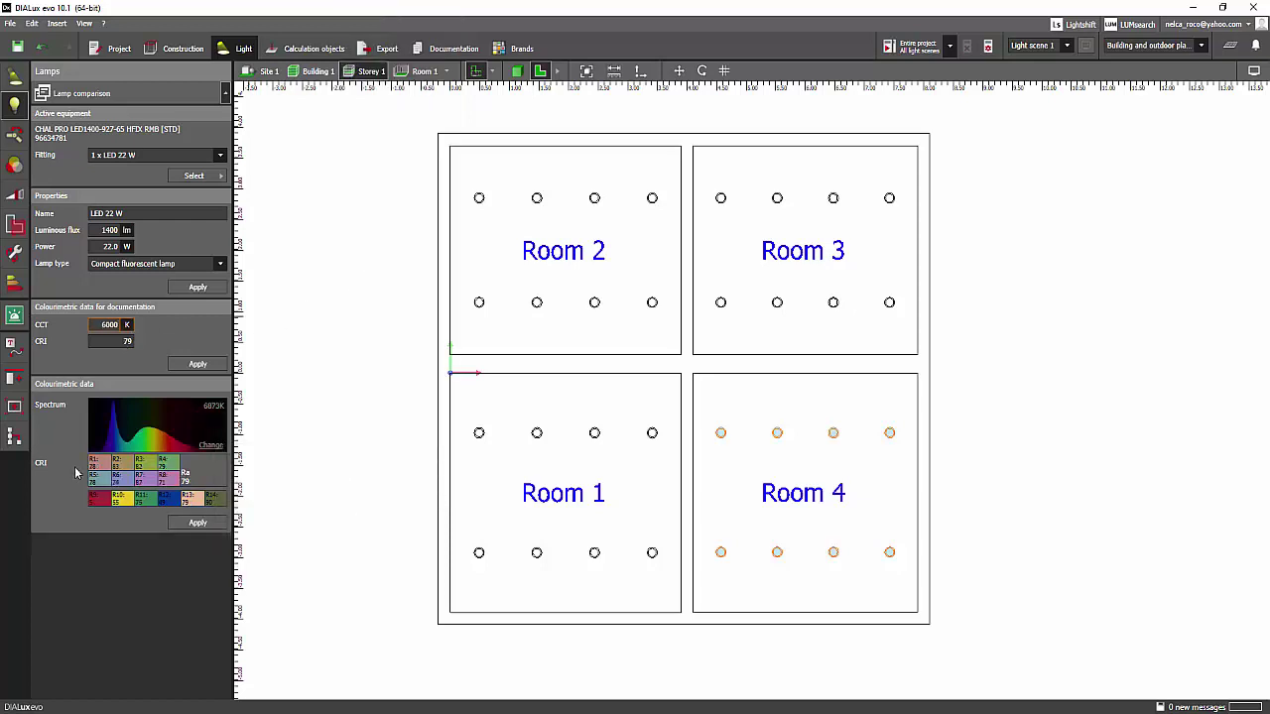
{"action": "left_click", "coordinate": [194, 364]}
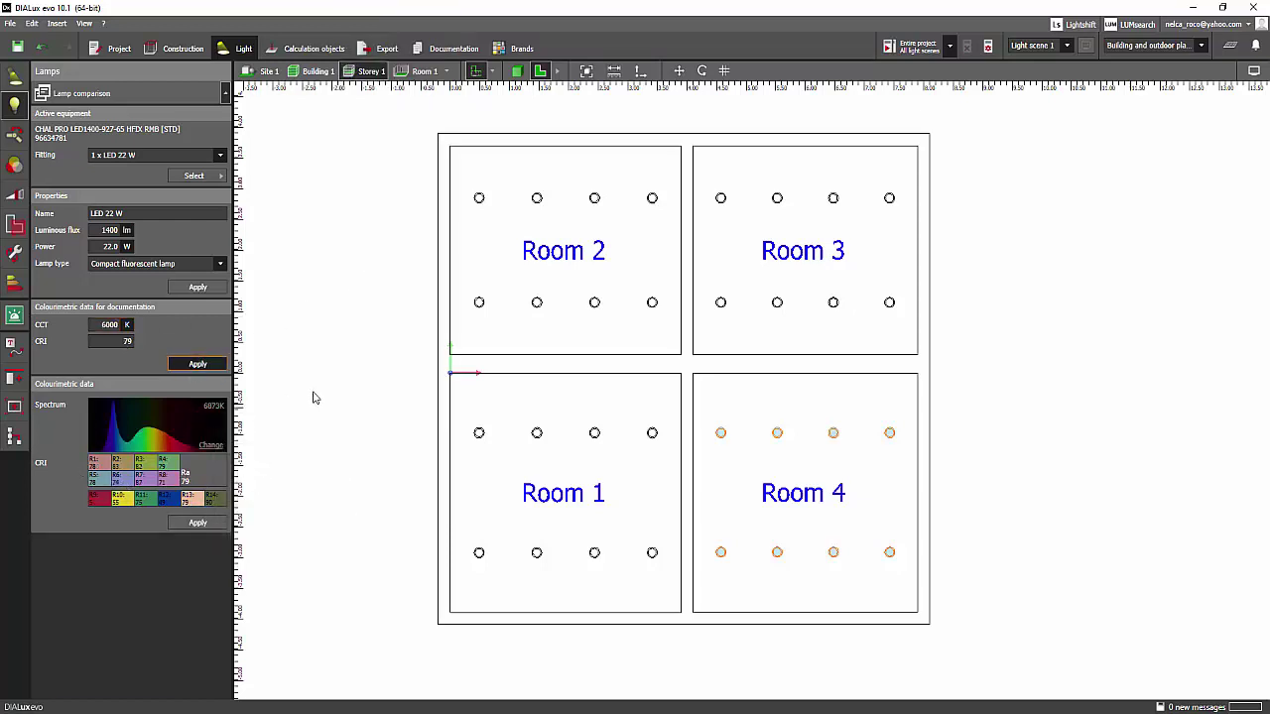
{"action": "left_click", "coordinate": [319, 378]}
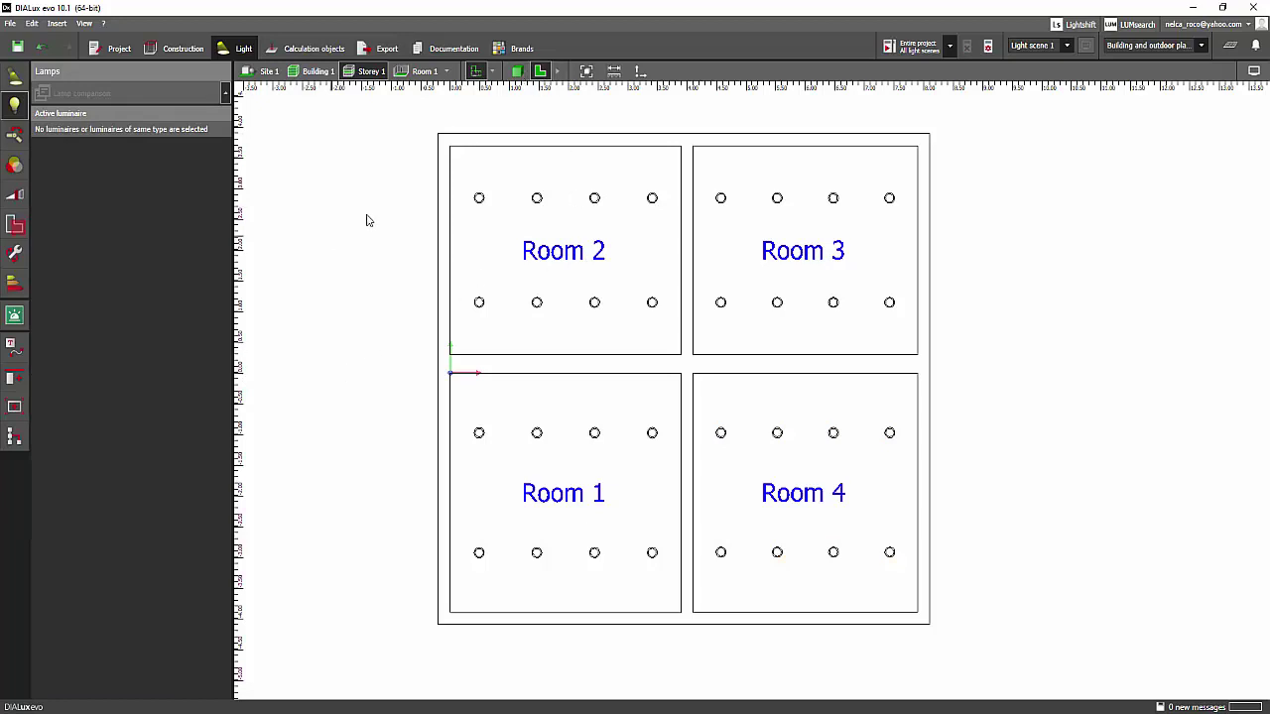
Show the rooms in 3D and open the room surface reflectance settings.
{"action": "left_click", "coordinate": [515, 70]}
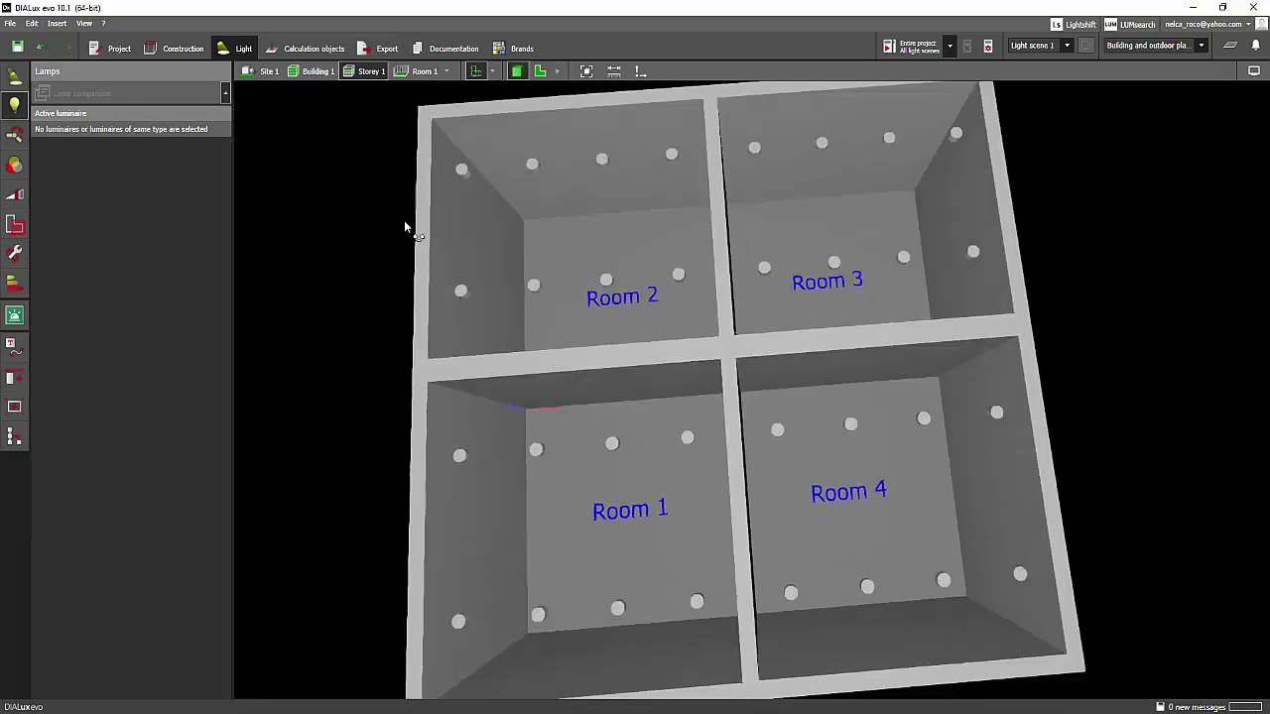
{"action": "left_click", "coordinate": [15, 285]}
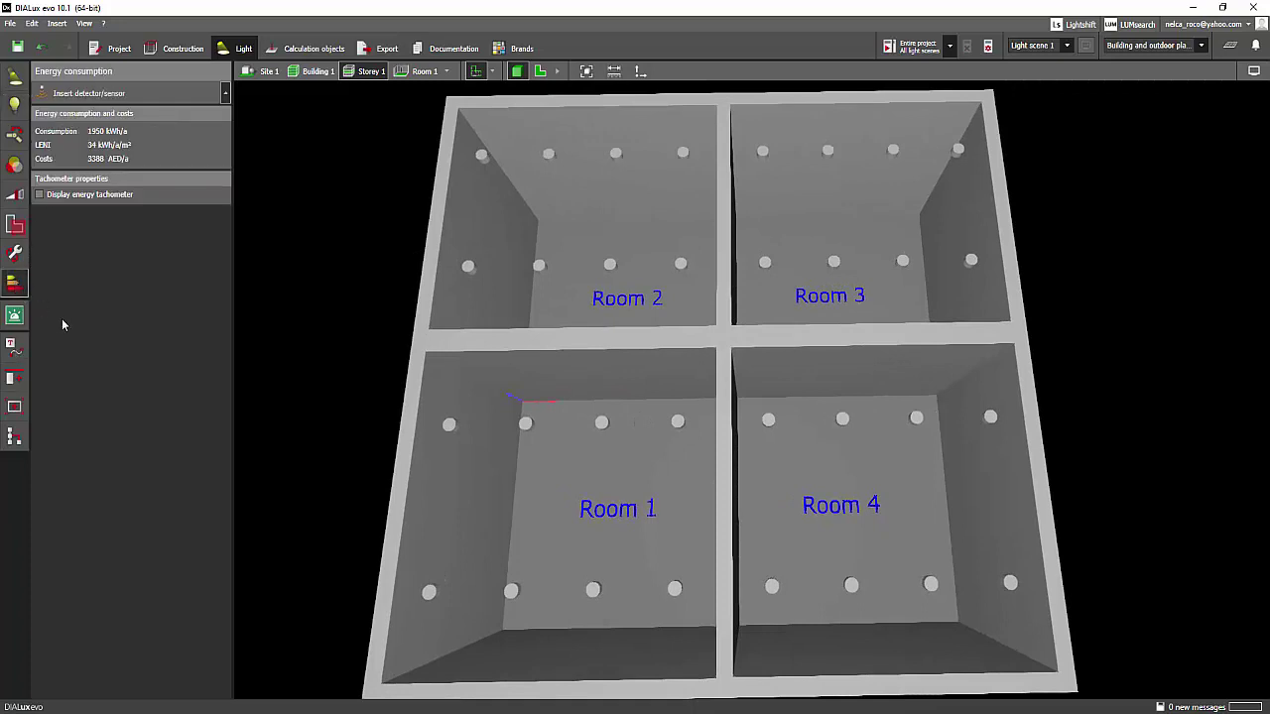
{"action": "left_click", "coordinate": [167, 50]}
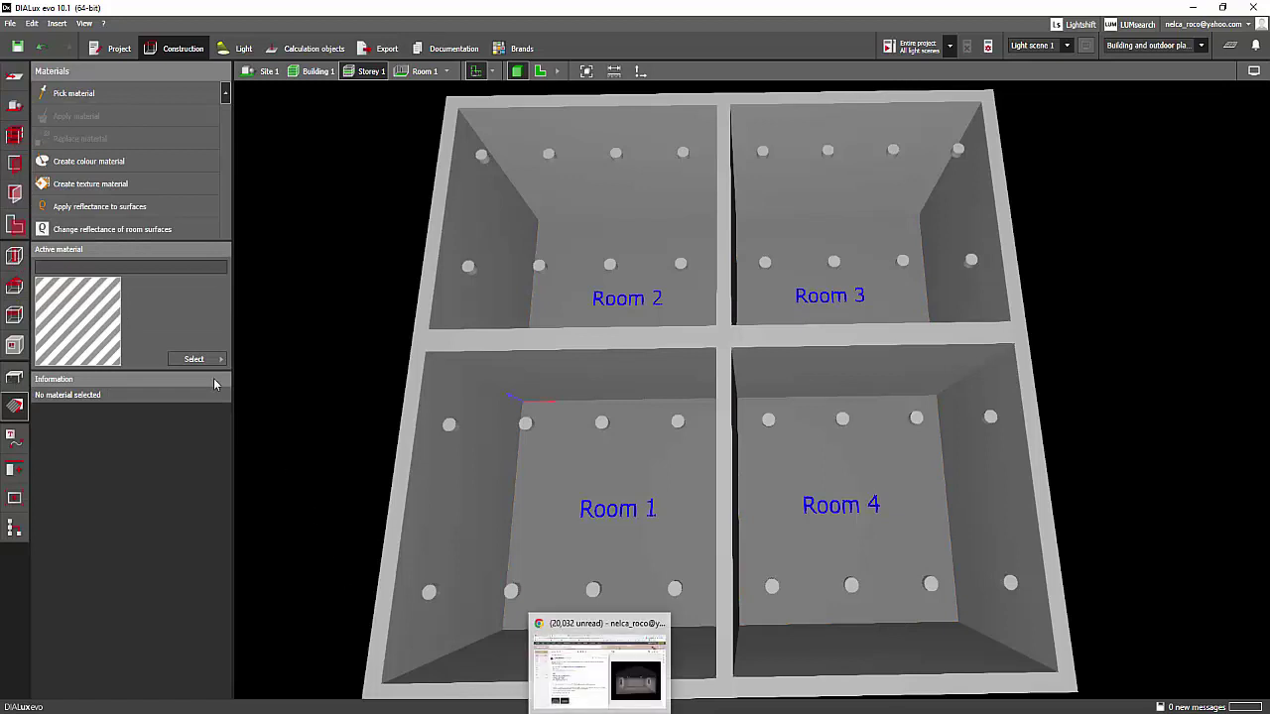
{"action": "left_click", "coordinate": [86, 234]}
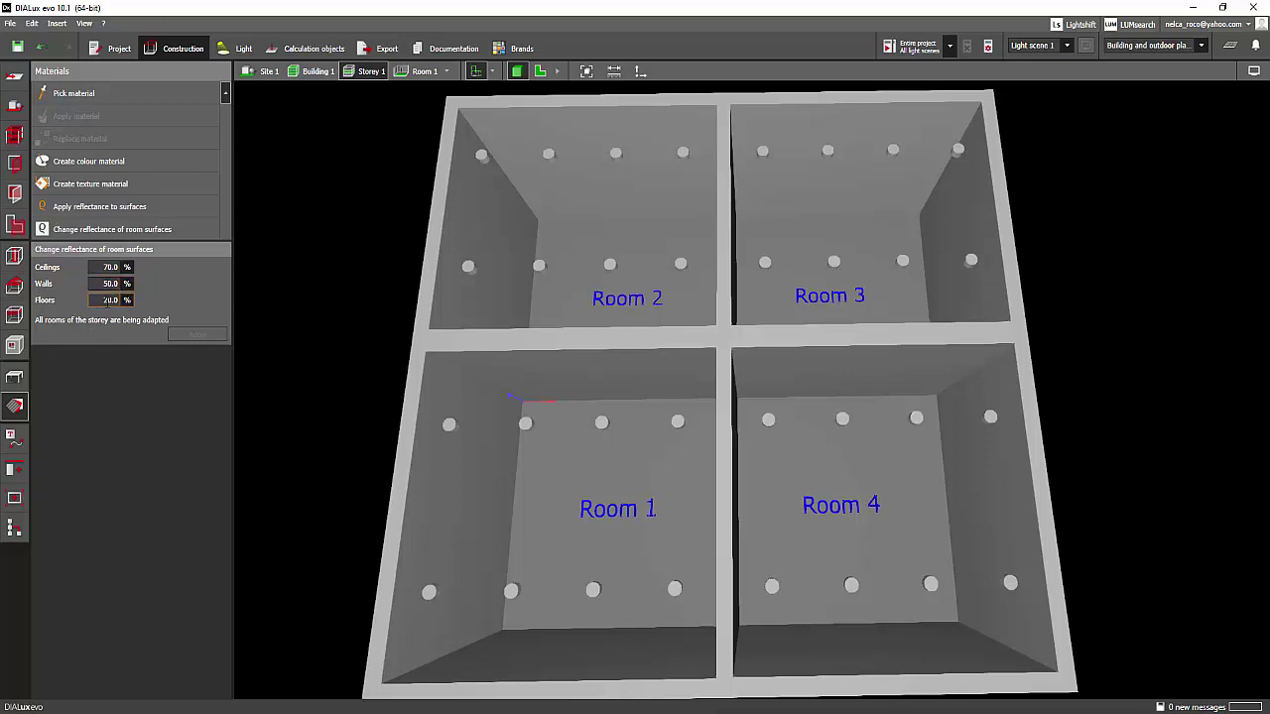
{"action": "left_click", "coordinate": [105, 267]}
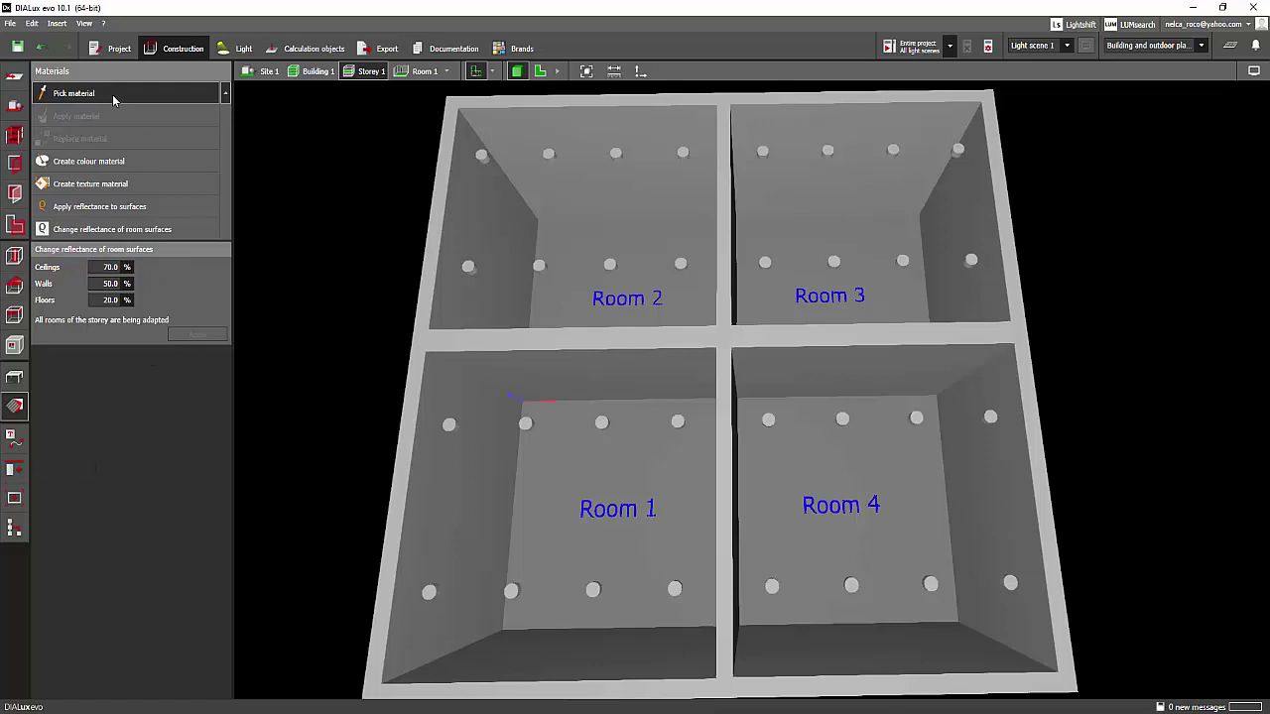
Pick up Room 2's wall material and open the colour catalogue to replace it.
{"action": "left_click", "coordinate": [73, 93]}
{"action": "left_click", "coordinate": [552, 175]}
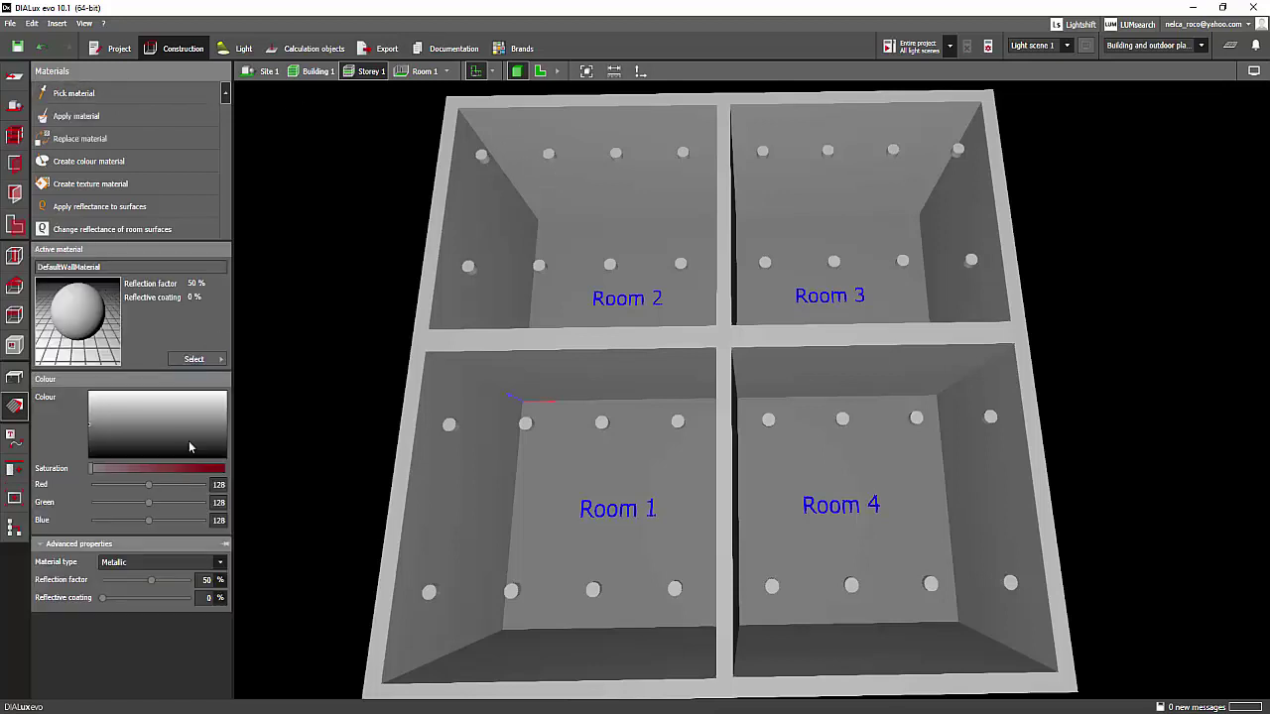
{"action": "left_click", "coordinate": [194, 360]}
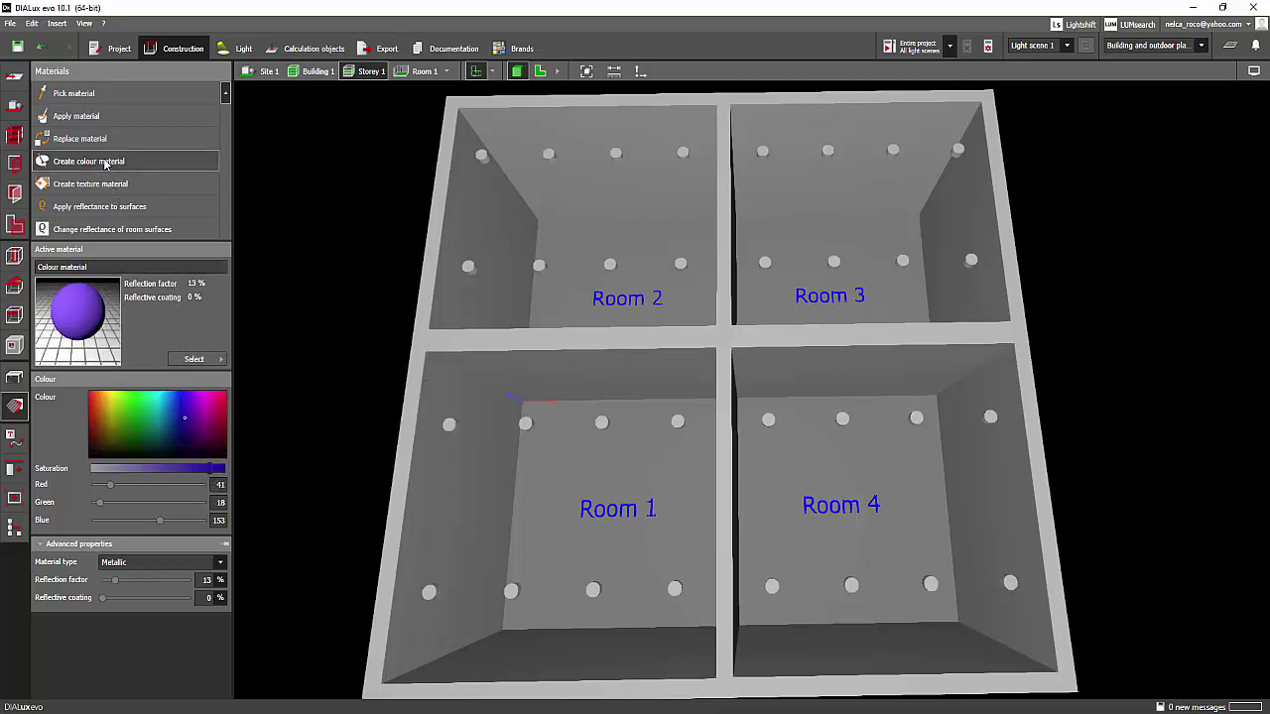
{"action": "left_click", "coordinate": [194, 359]}
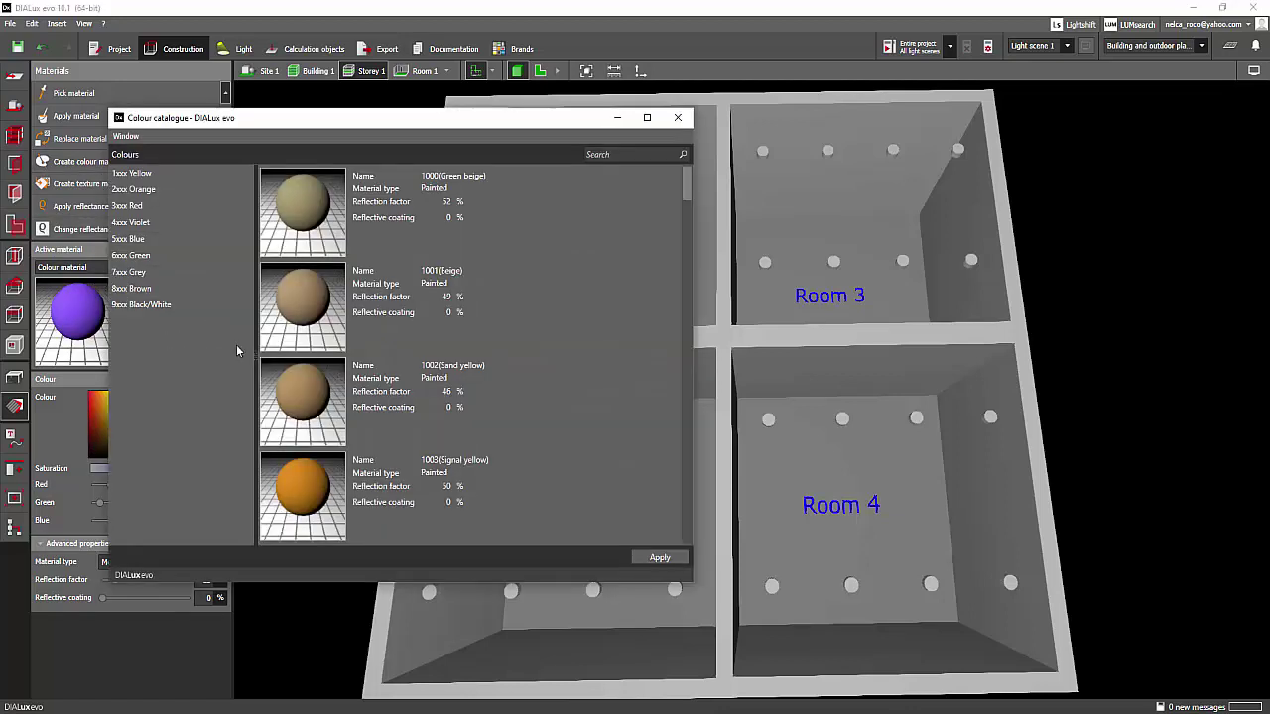
List the 9xxx Black/White colours and scroll to the end of the catalogue.
{"action": "left_click", "coordinate": [627, 154]}
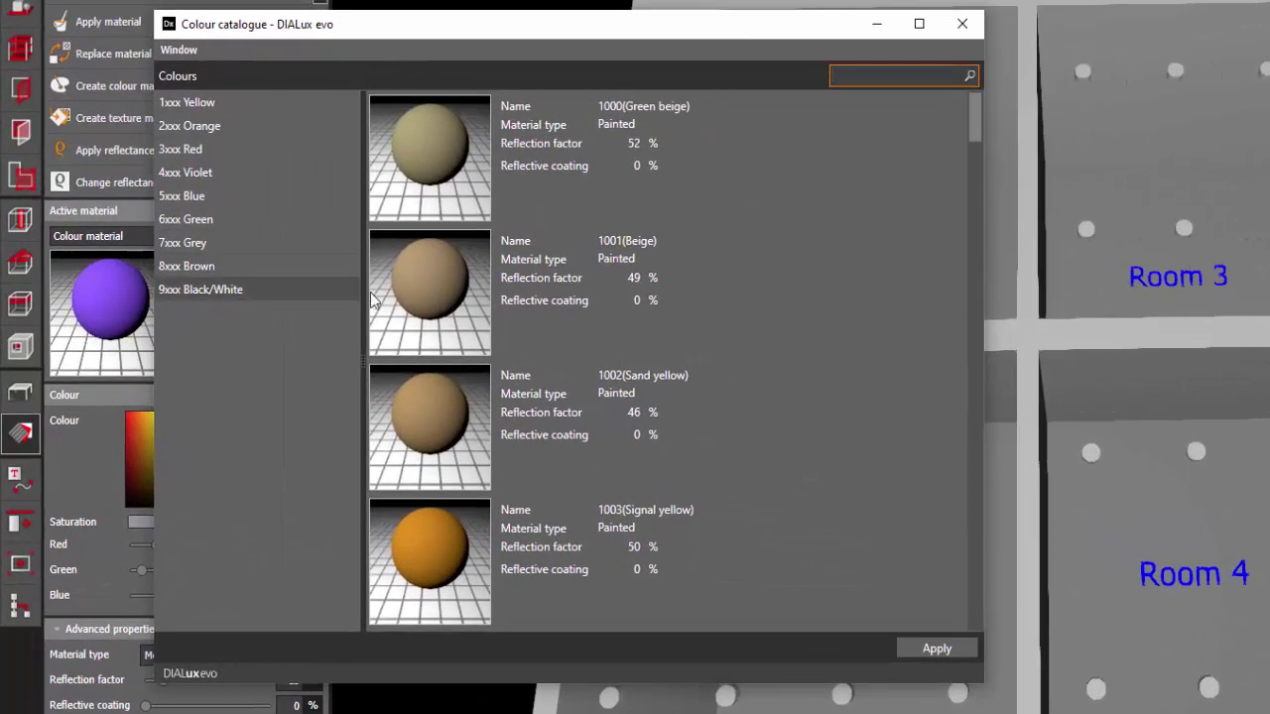
{"action": "left_click", "coordinate": [357, 290]}
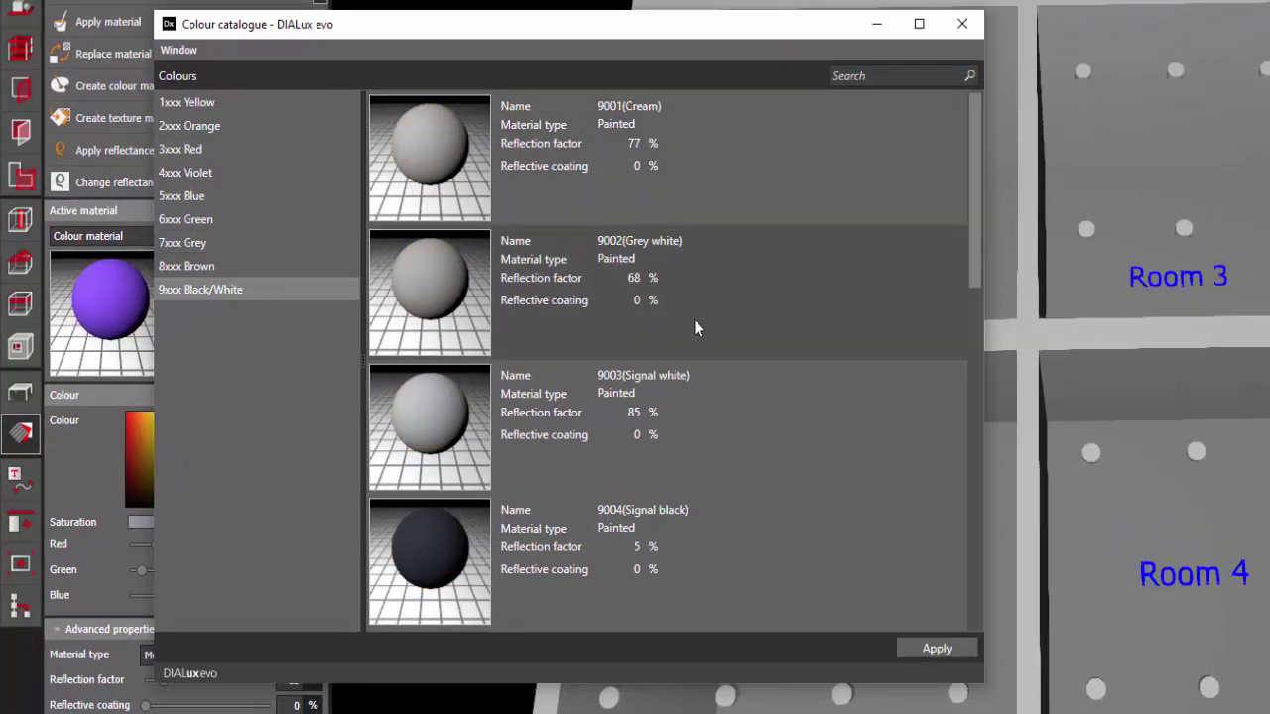
{"action": "scroll", "coordinate": [678, 397], "scroll_direction": "down", "scroll_amount": 3}
{"action": "scroll", "coordinate": [679, 397], "scroll_direction": "down", "scroll_amount": 4}
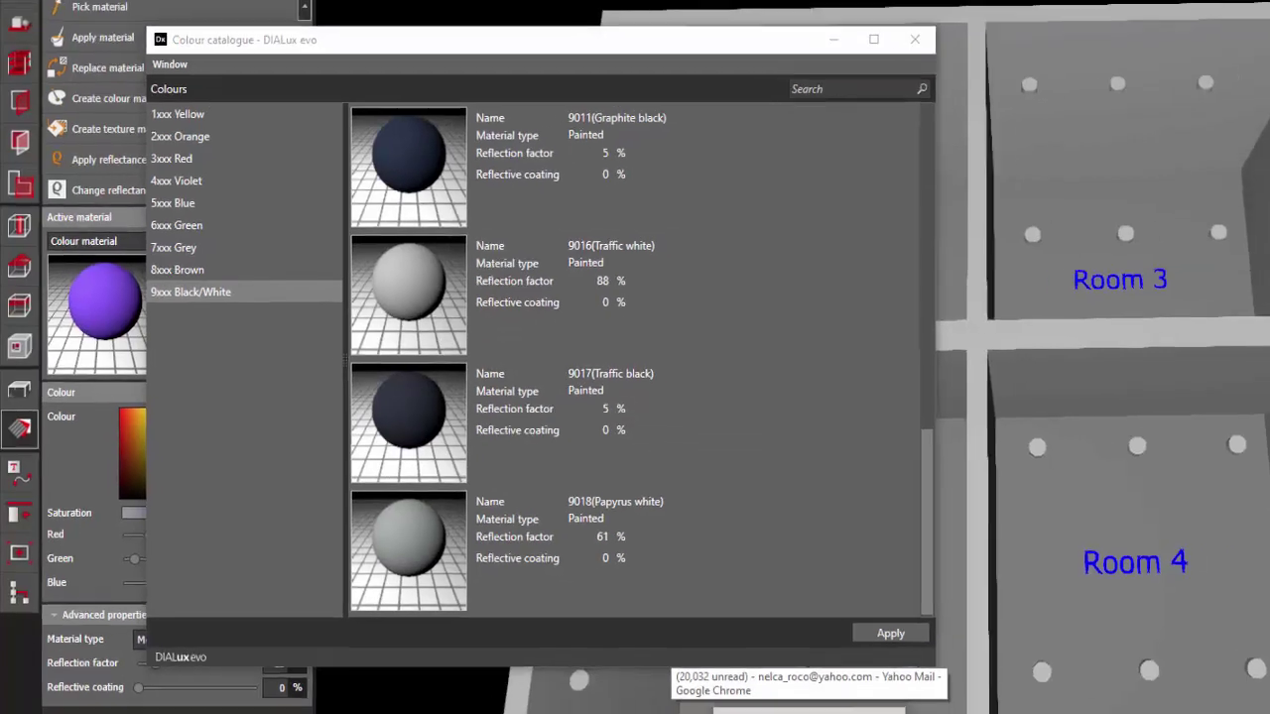
Switch to the browser's Google tab and paste 255,255,255 into the search box.
{"action": "key", "text": "alt+Tab"}
{"action": "left_click", "coordinate": [714, 11]}
{"action": "type", "text": "255,255,255"}
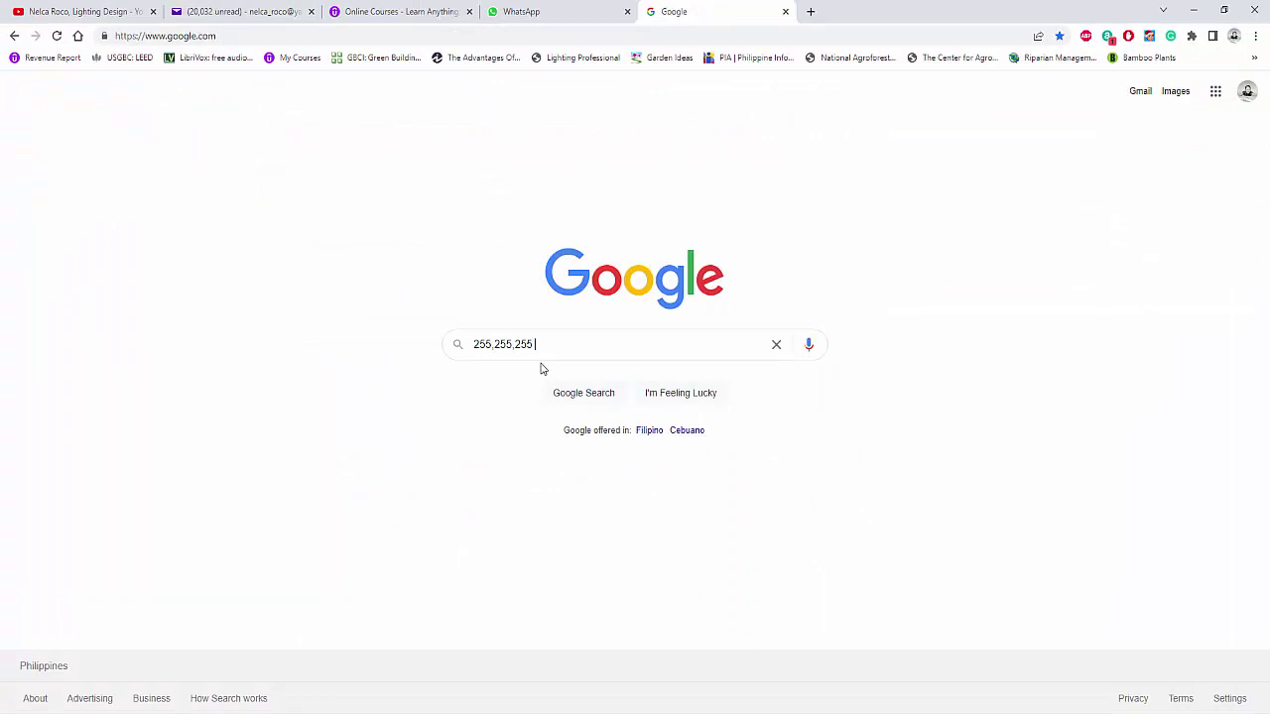
Search Google for '255,255,255 white color RAL equivalent'.
{"action": "type", "text": "white color"}
{"action": "key", "text": "Return"}
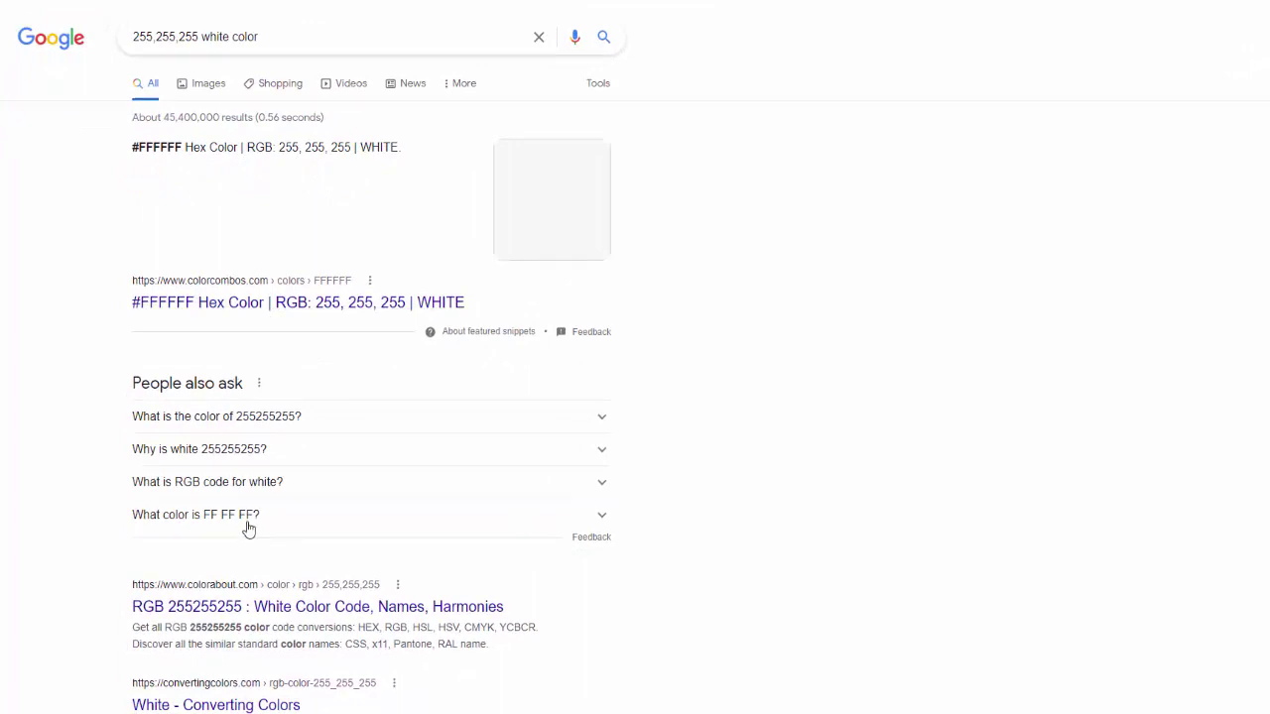
{"action": "left_click", "coordinate": [283, 37]}
{"action": "type", "text": "RAL e"}
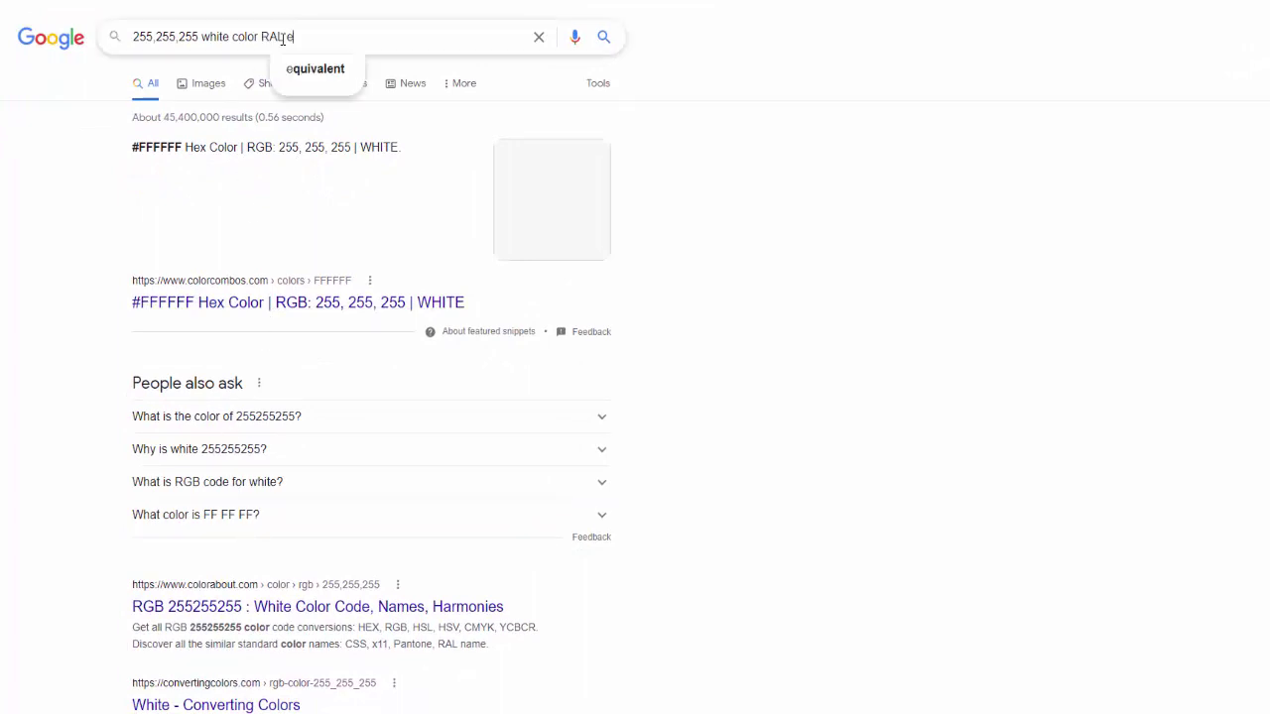
{"action": "type", "text": "quivalent"}
{"action": "key", "text": "Return"}
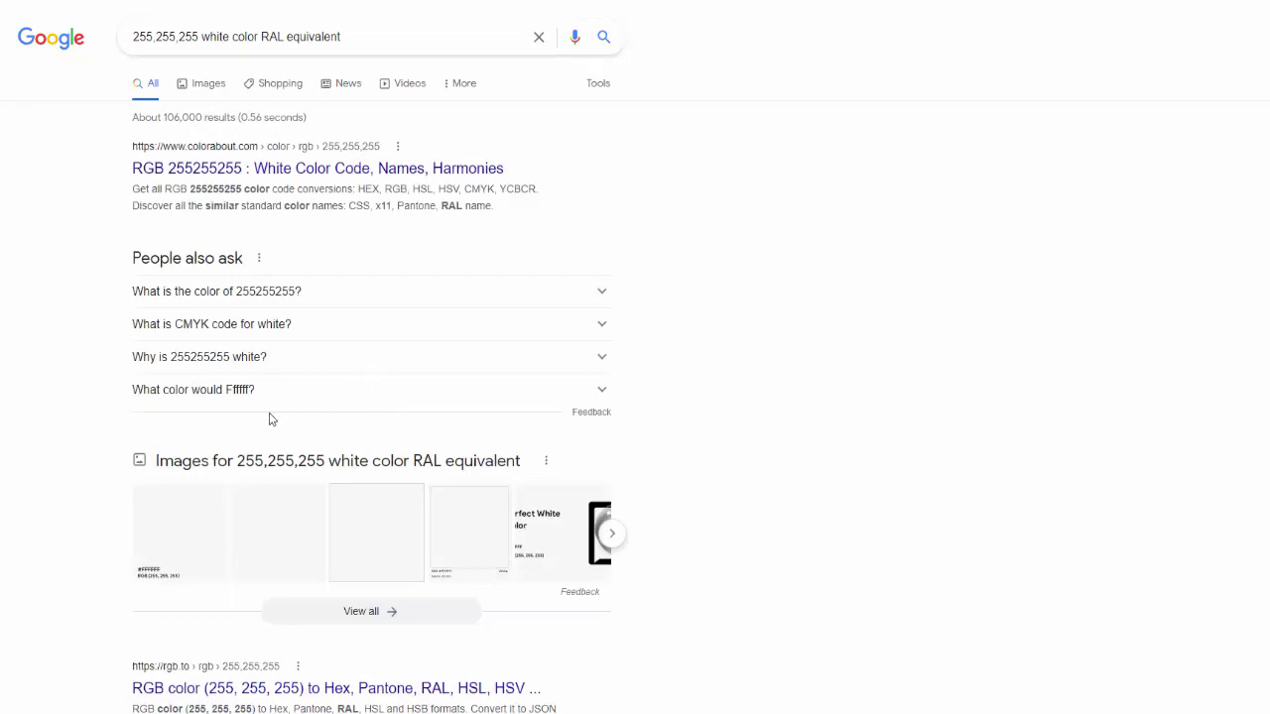
Scroll the results to the Pure white RAL 9010 match, then return to DIALux's colour catalogue.
{"action": "left_click", "coordinate": [211, 387]}
{"action": "scroll", "coordinate": [351, 412], "scroll_direction": "down", "scroll_amount": 6}
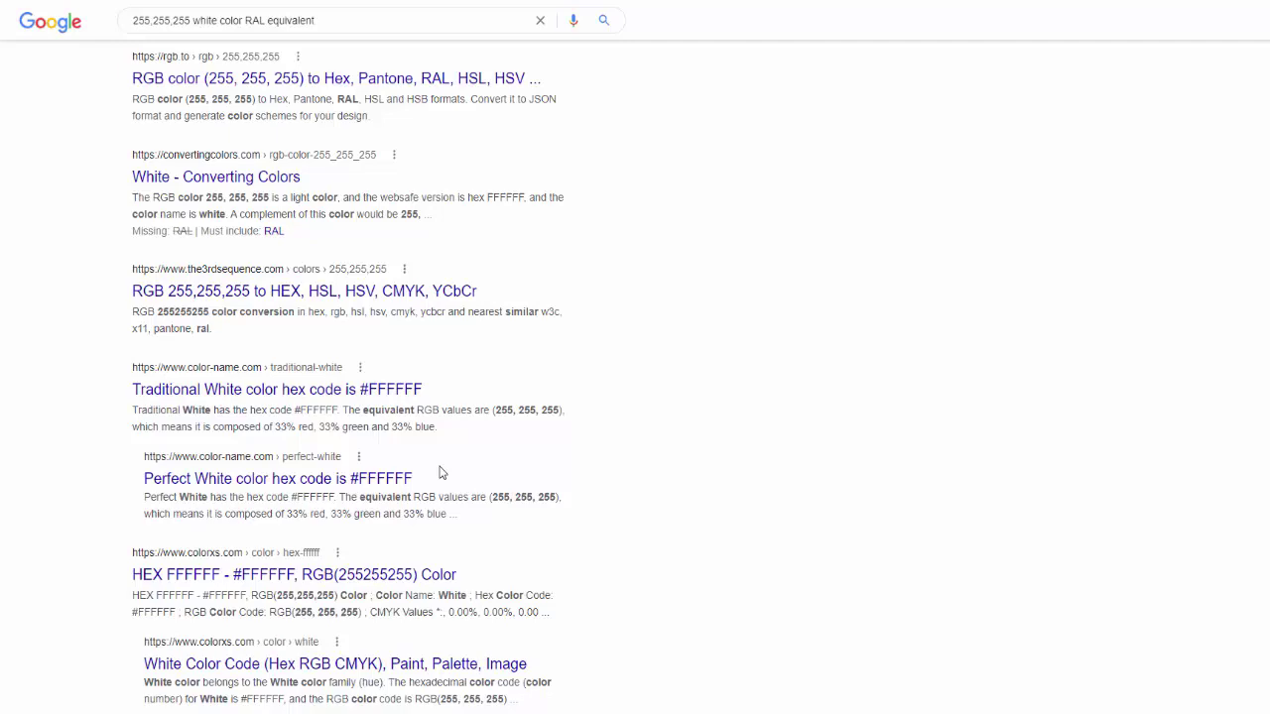
{"action": "scroll", "coordinate": [441, 473], "scroll_direction": "down", "scroll_amount": 2}
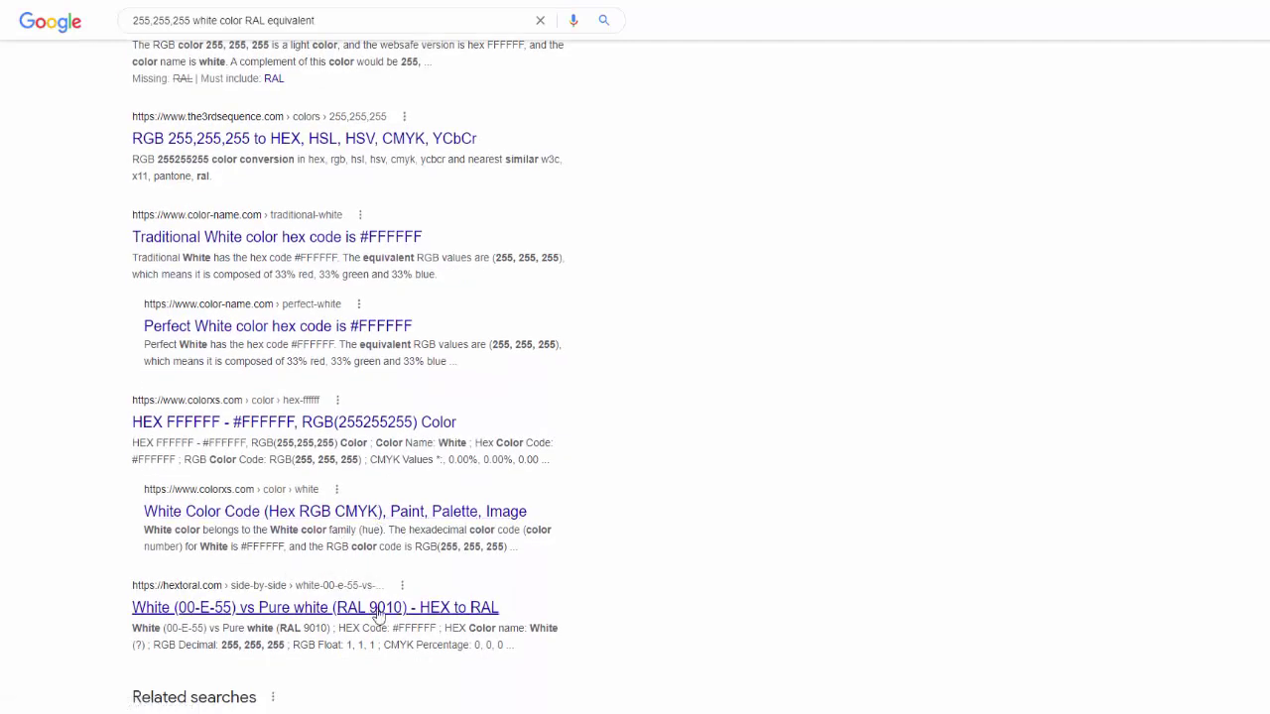
{"action": "scroll", "coordinate": [377, 615], "scroll_direction": "down", "scroll_amount": 1}
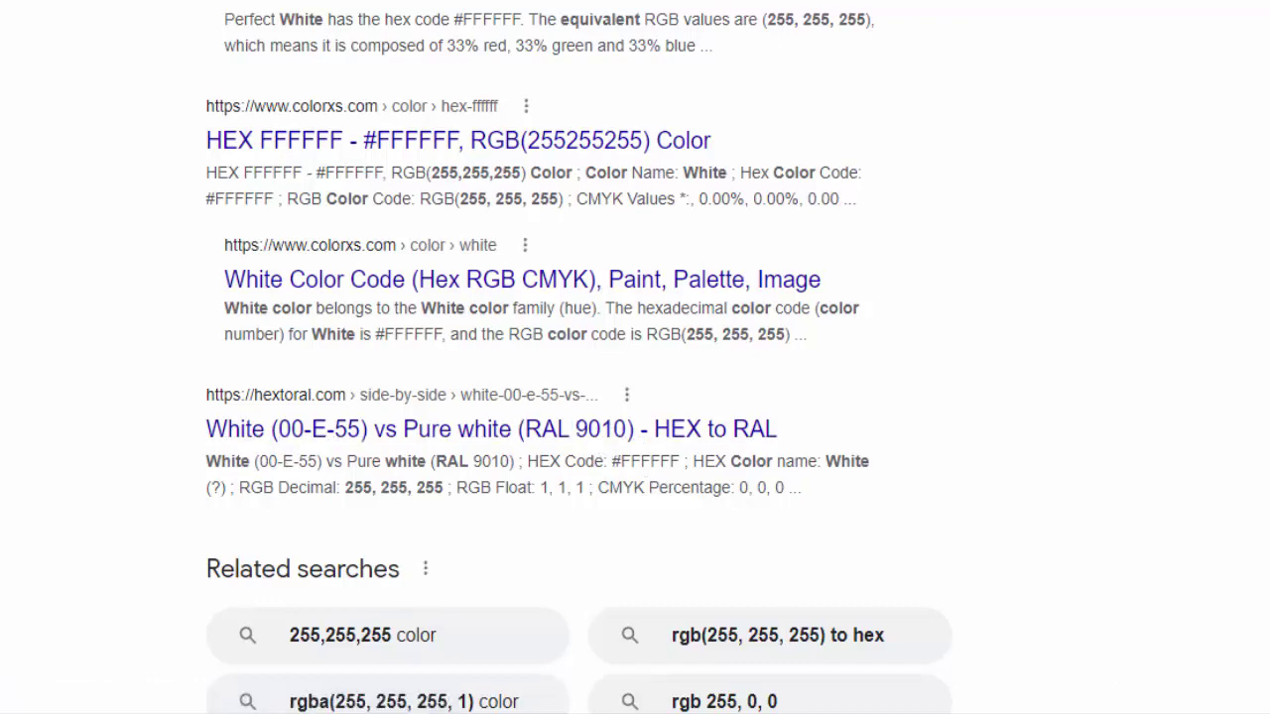
{"action": "left_click", "coordinate": [1111, 635]}
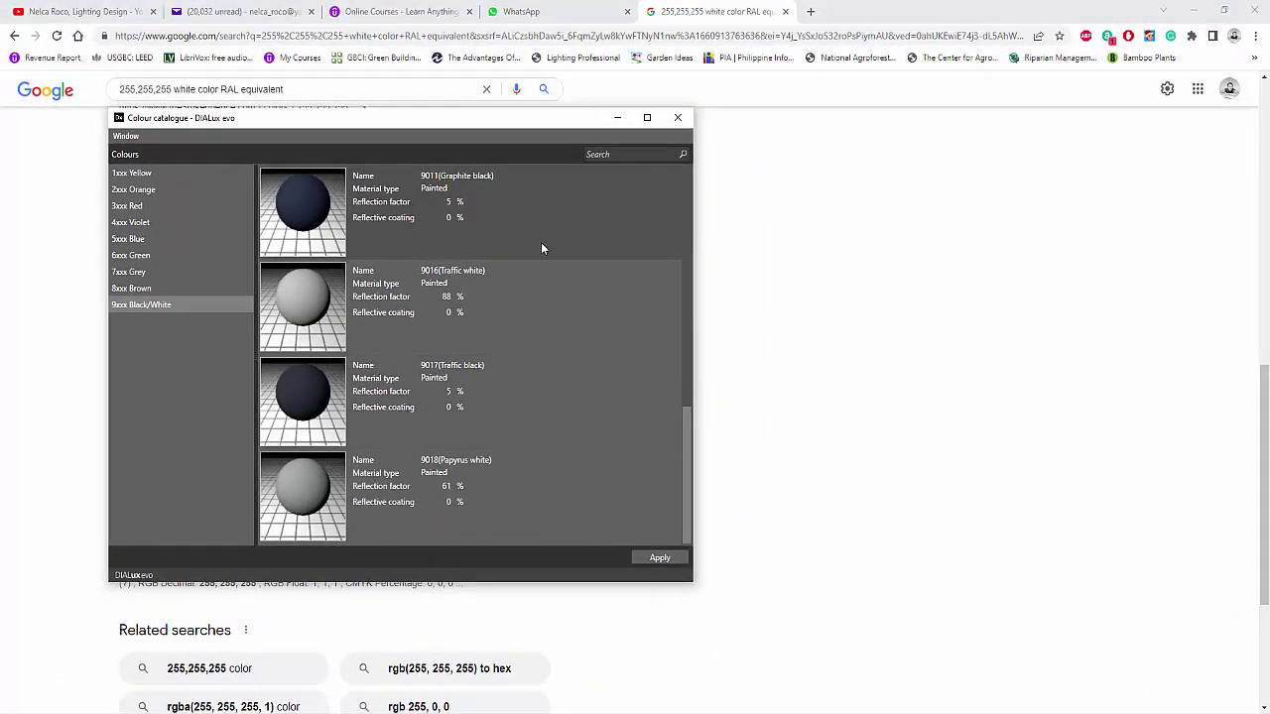
Enter colour 9010 (Pure white, 86% reflection) as the active material and return to the model.
{"action": "type", "text": "9"}
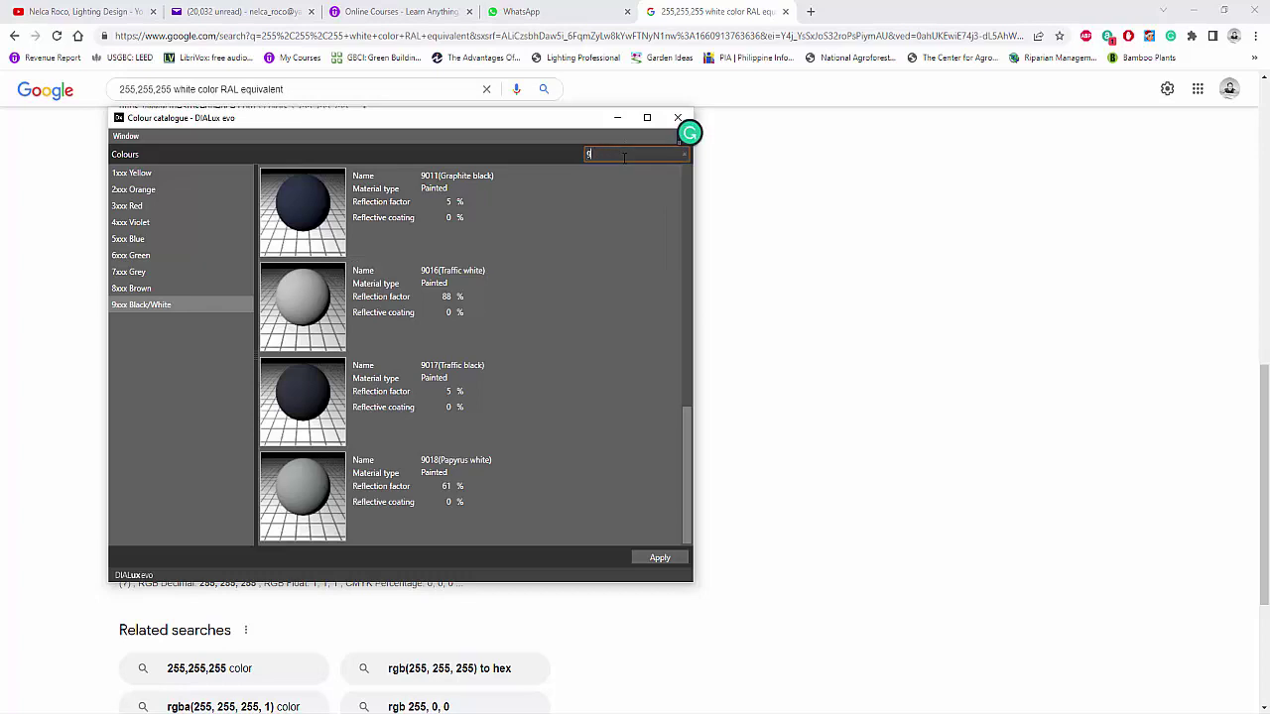
{"action": "type", "text": "010"}
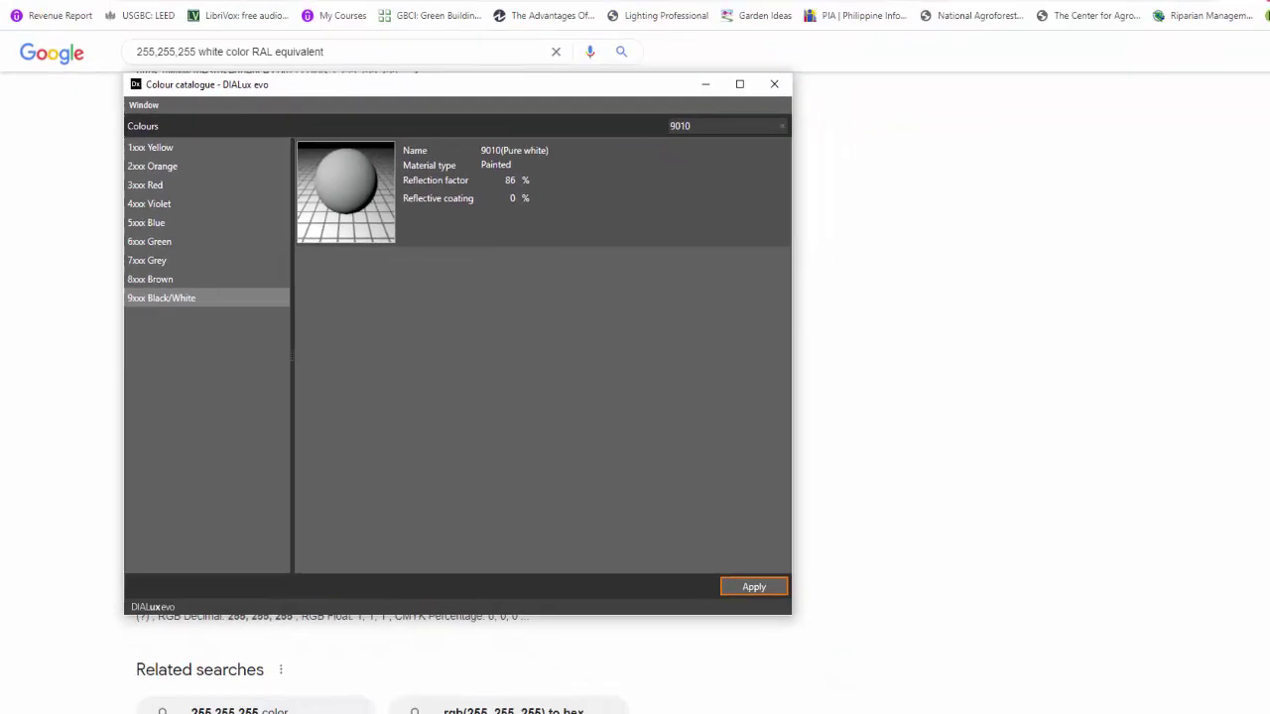
{"action": "left_click", "coordinate": [684, 679]}
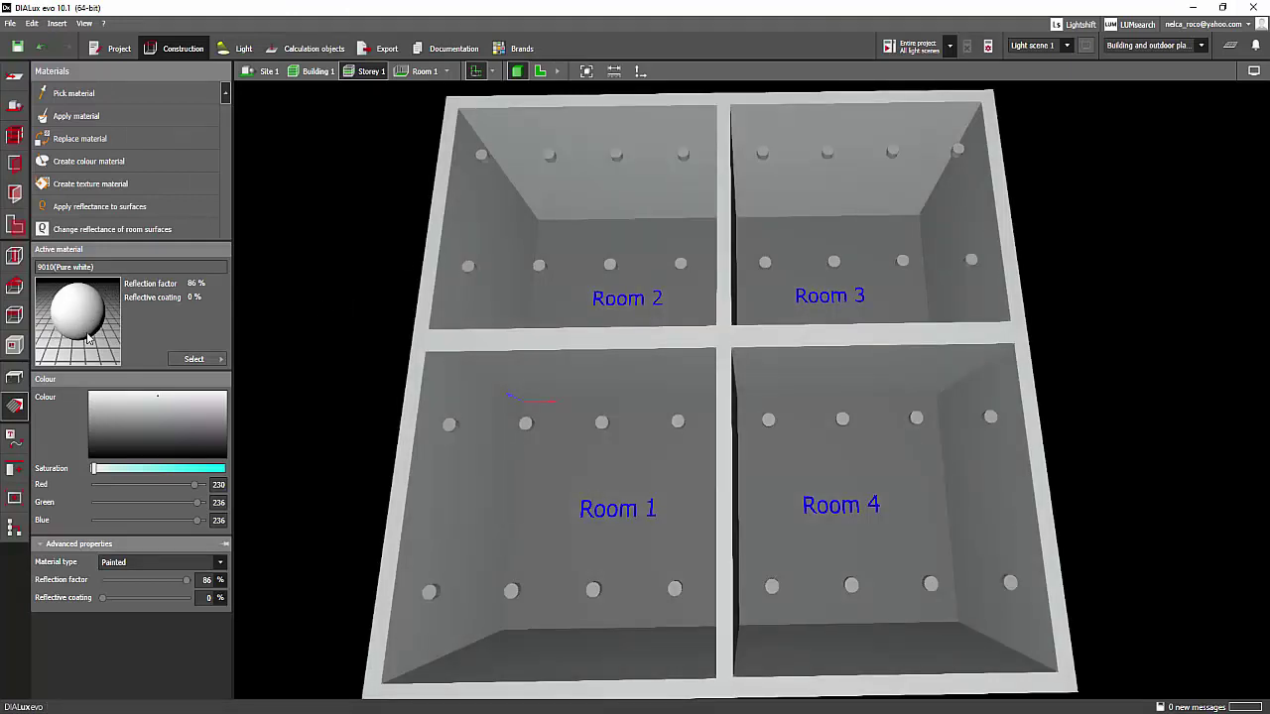
{"action": "middle_click_drag", "start_coordinate": [341, 425], "coordinate": [338, 390]}
{"action": "scroll", "coordinate": [339, 377], "scroll_direction": "up", "scroll_amount": 2}
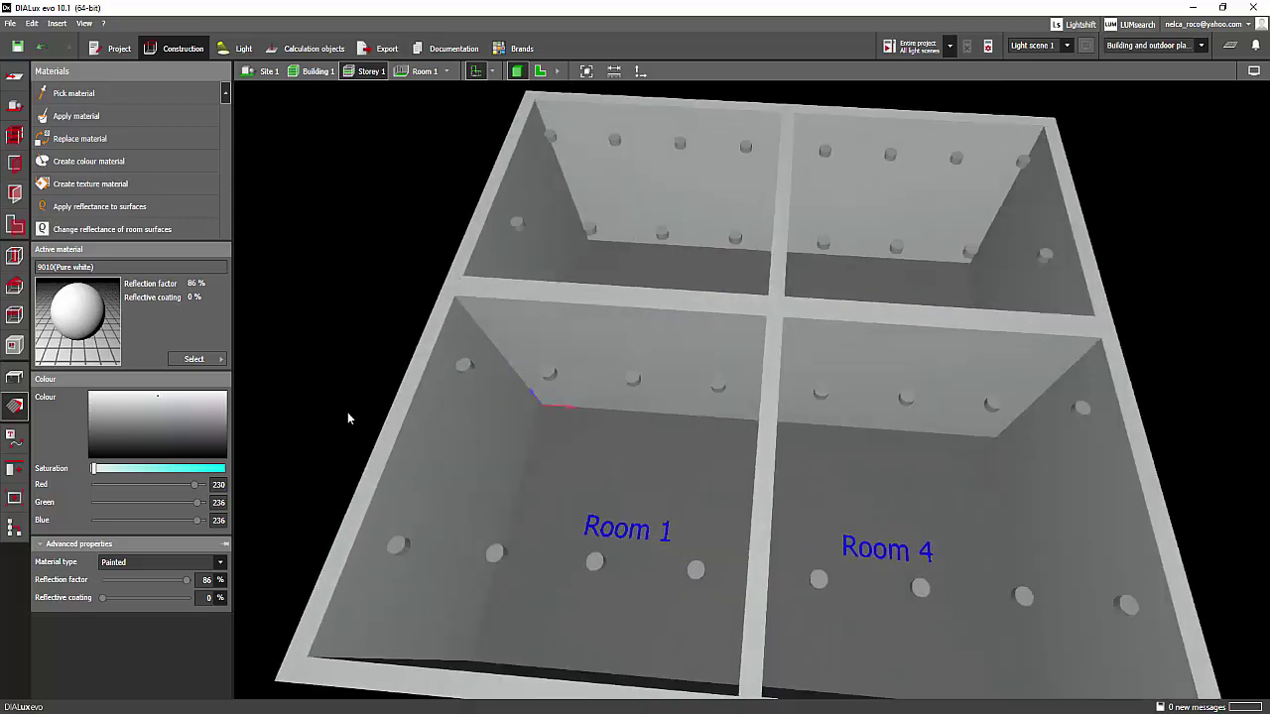
{"action": "mouse_move", "coordinate": [599, 713]}
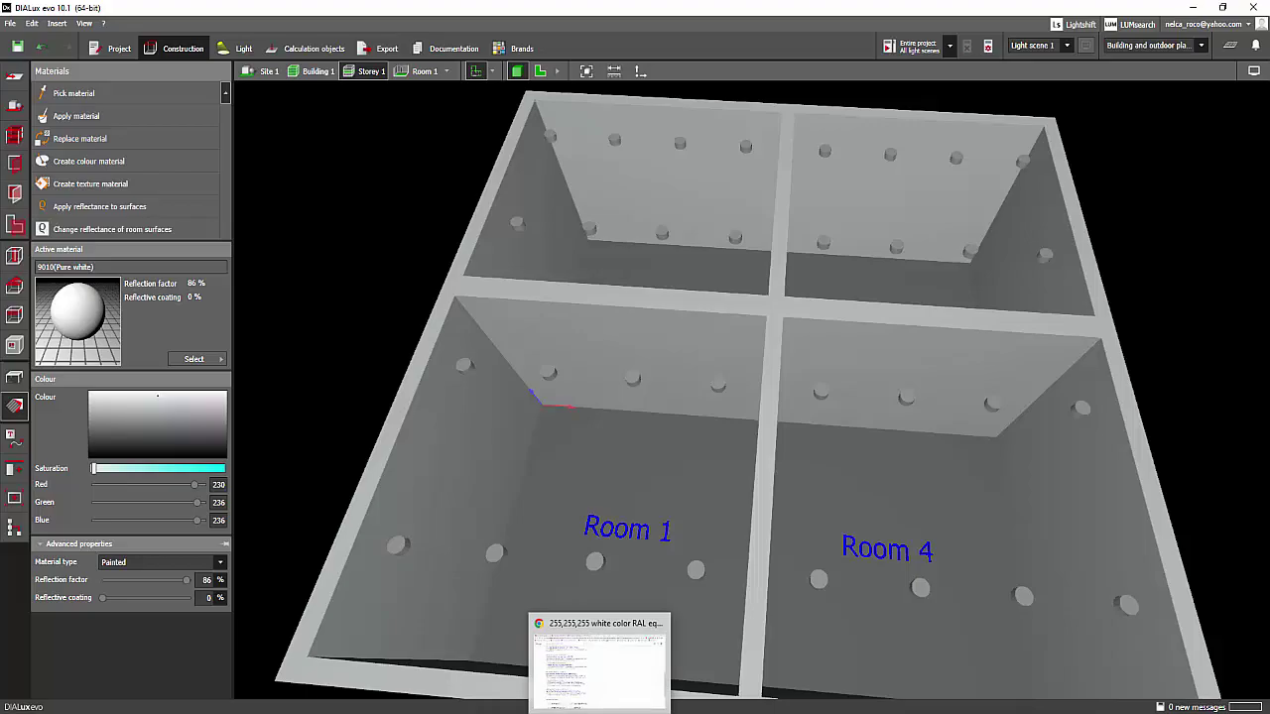
{"action": "left_click", "coordinate": [599, 659]}
{"action": "left_click", "coordinate": [253, 14]}
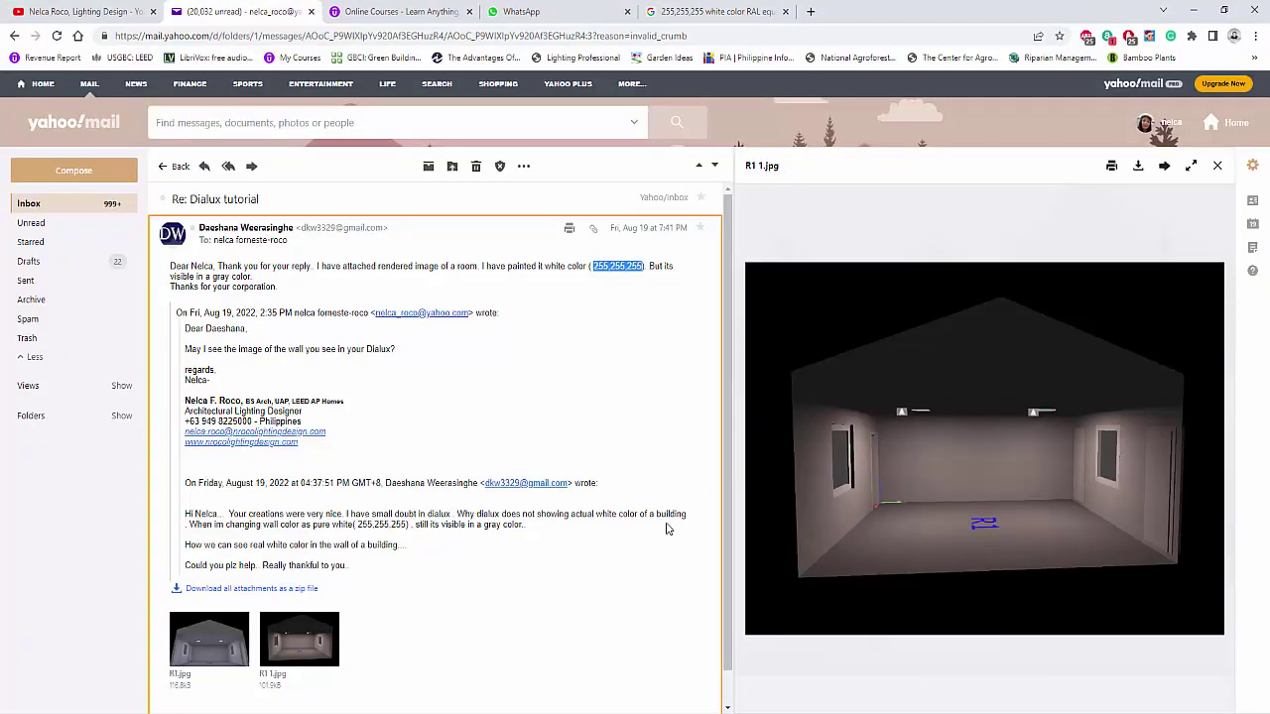
{"action": "mouse_move", "coordinate": [857, 518]}
{"action": "left_click", "coordinate": [651, 622]}
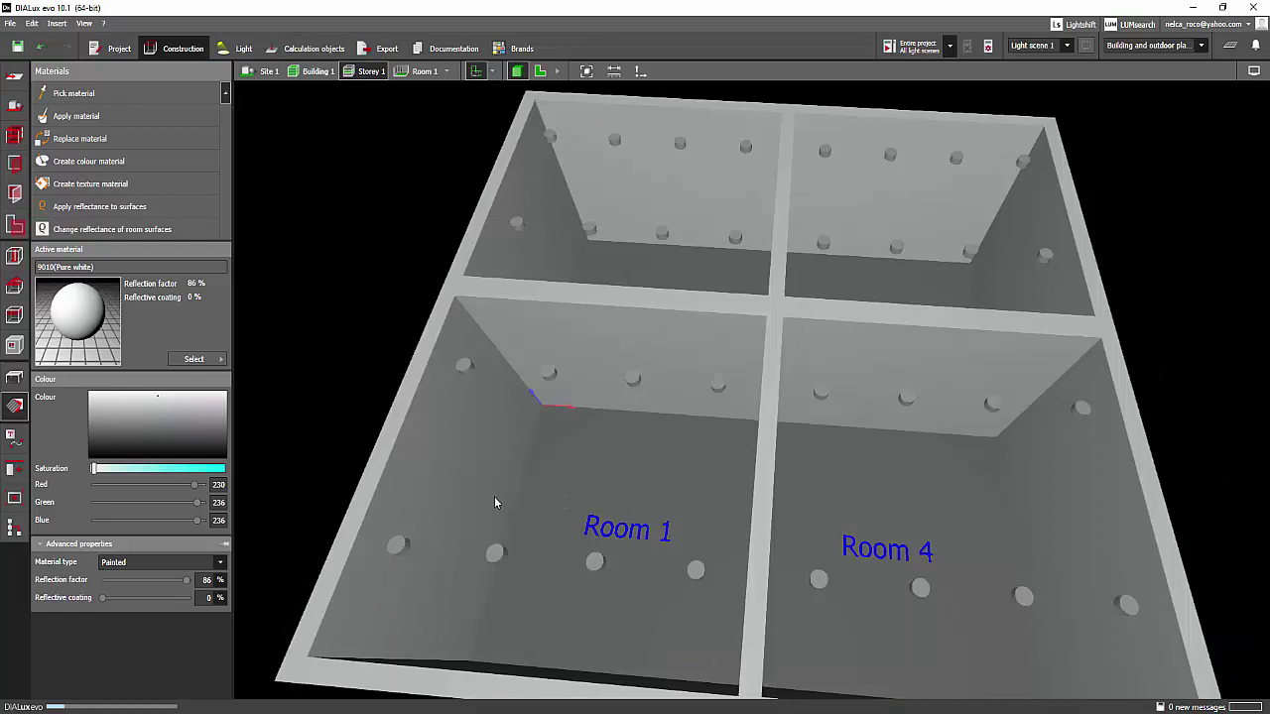
{"action": "right_click_drag", "start_coordinate": [494, 501], "coordinate": [411, 77]}
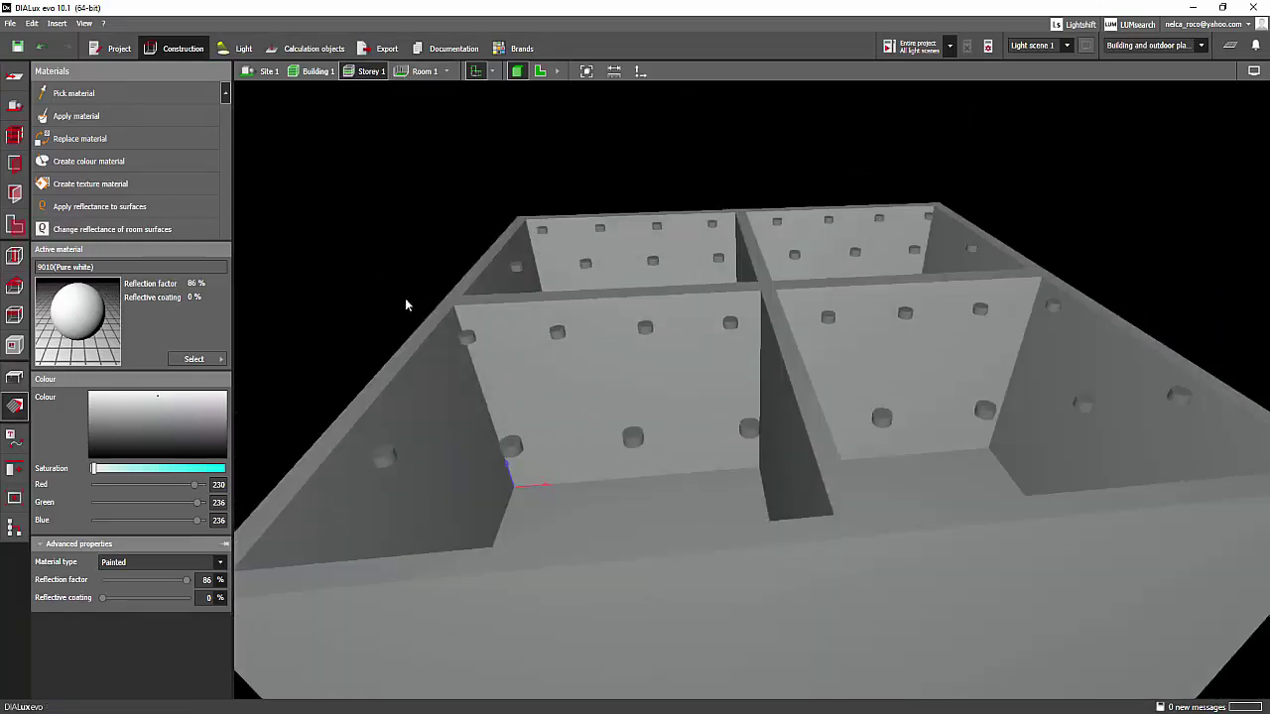
{"action": "scroll", "coordinate": [426, 307], "scroll_direction": "up", "scroll_amount": 10}
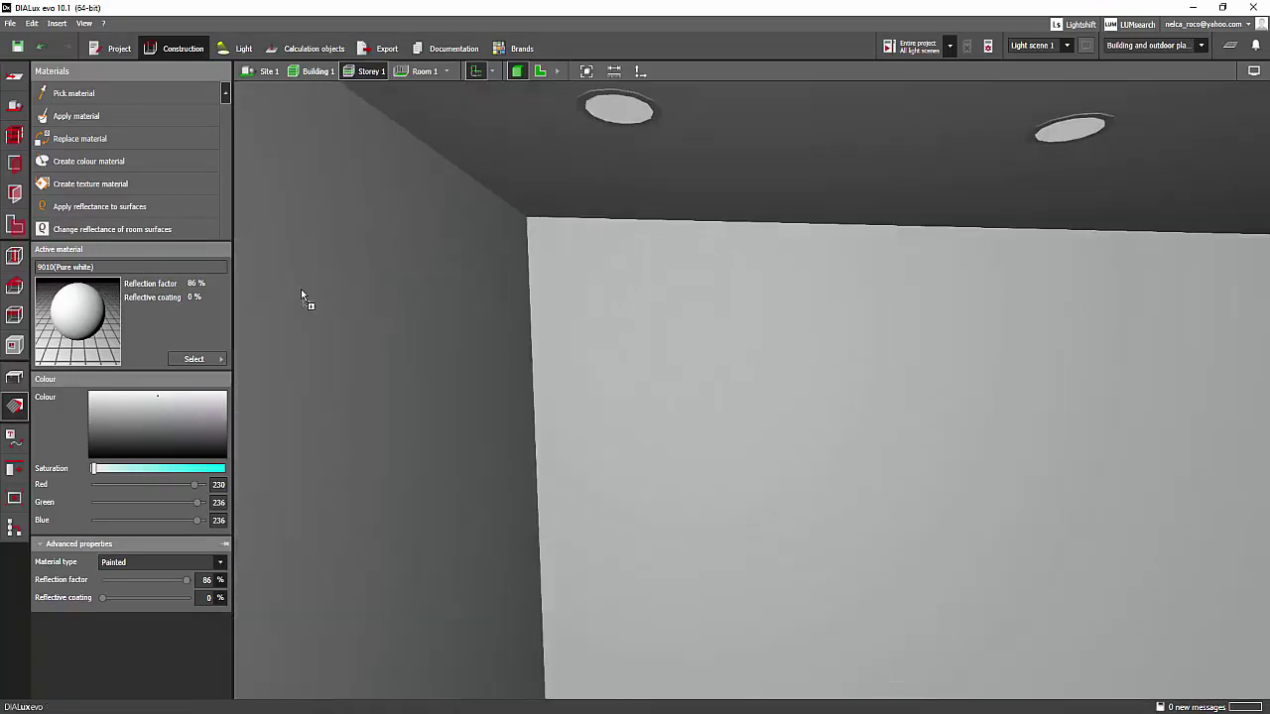
{"action": "scroll", "coordinate": [680, 212], "scroll_direction": "down", "scroll_amount": 5}
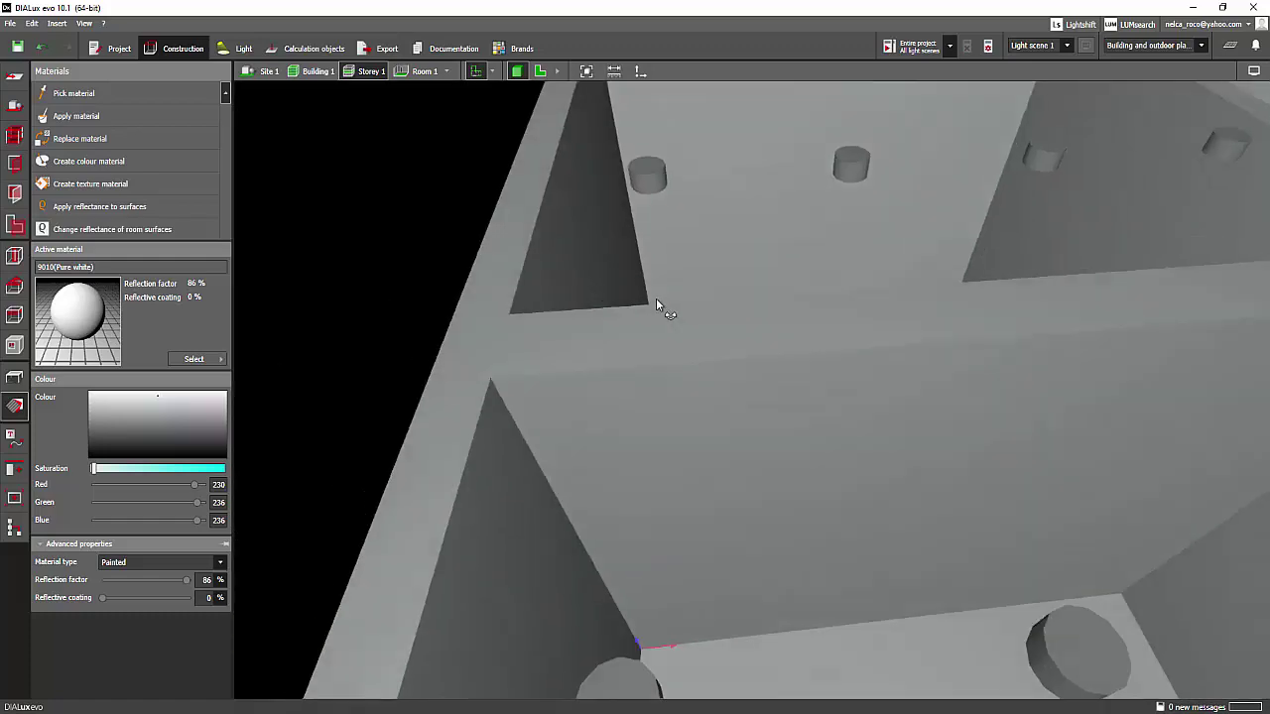
{"action": "scroll", "coordinate": [754, 313], "scroll_direction": "down", "scroll_amount": 5}
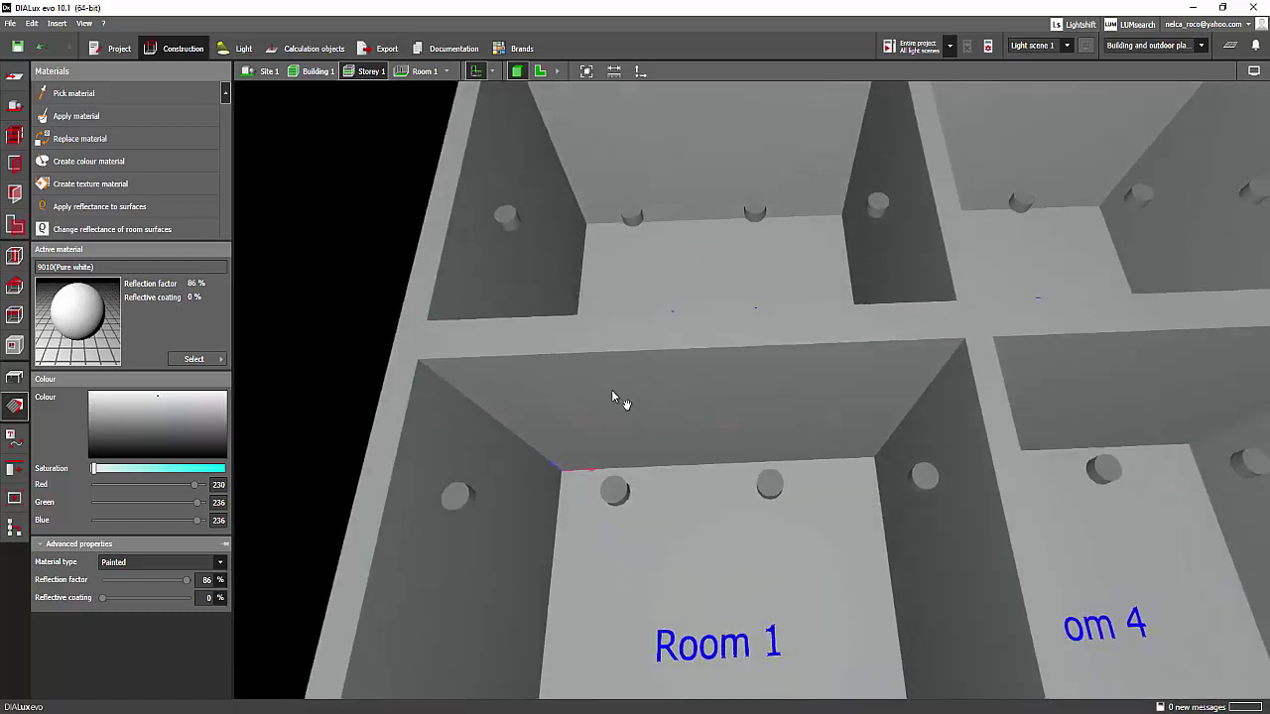
{"action": "scroll", "coordinate": [615, 432], "scroll_direction": "down", "scroll_amount": 3}
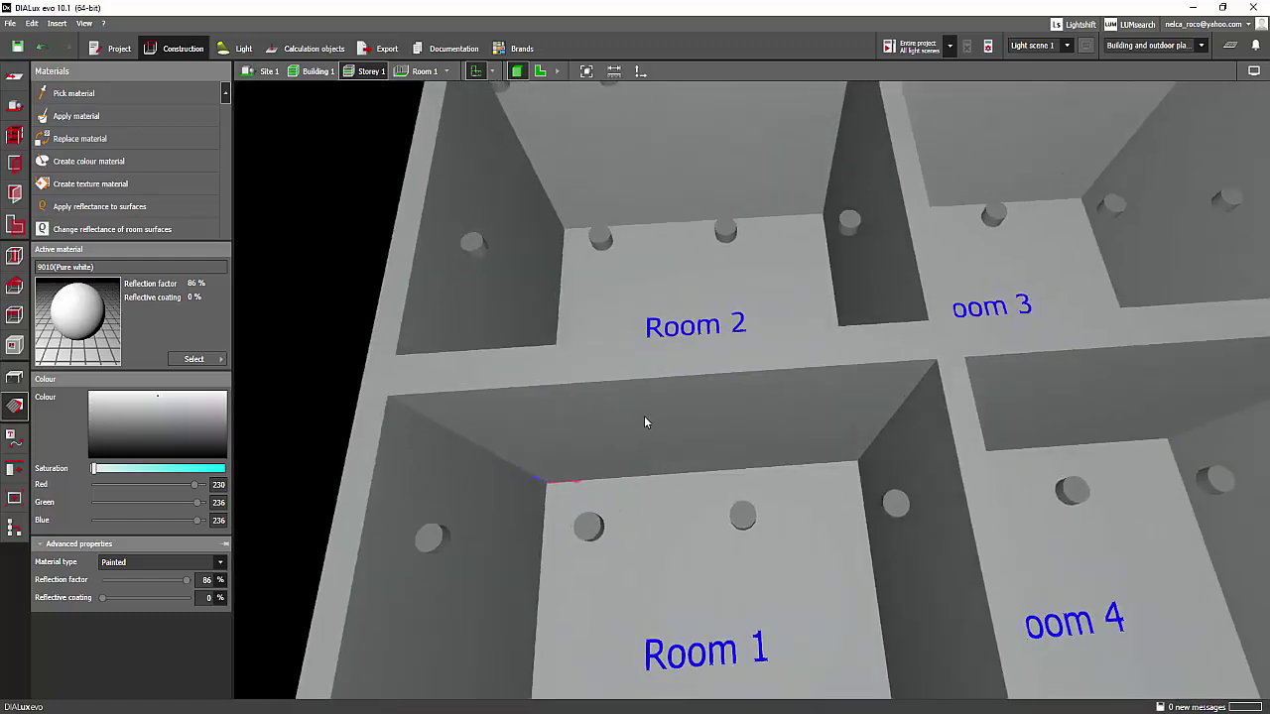
{"action": "scroll", "coordinate": [700, 454], "scroll_direction": "down", "scroll_amount": 5}
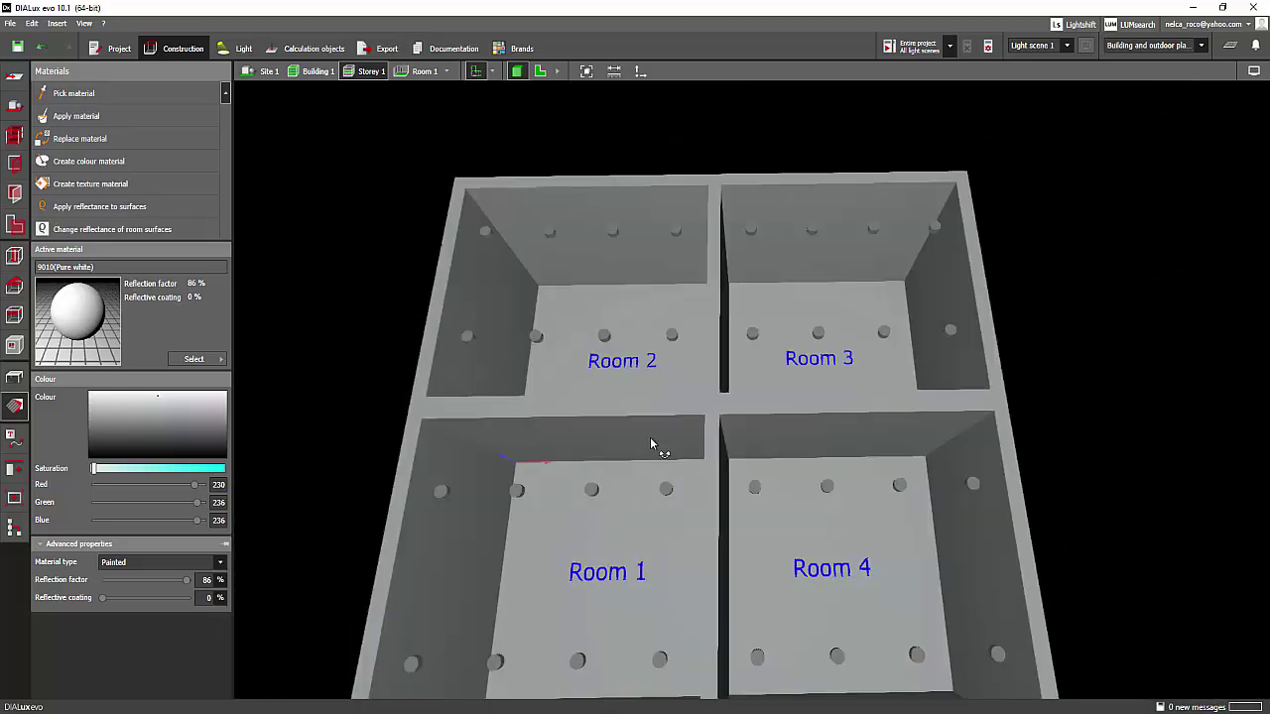
{"action": "scroll", "coordinate": [640, 327], "scroll_direction": "up", "scroll_amount": 2}
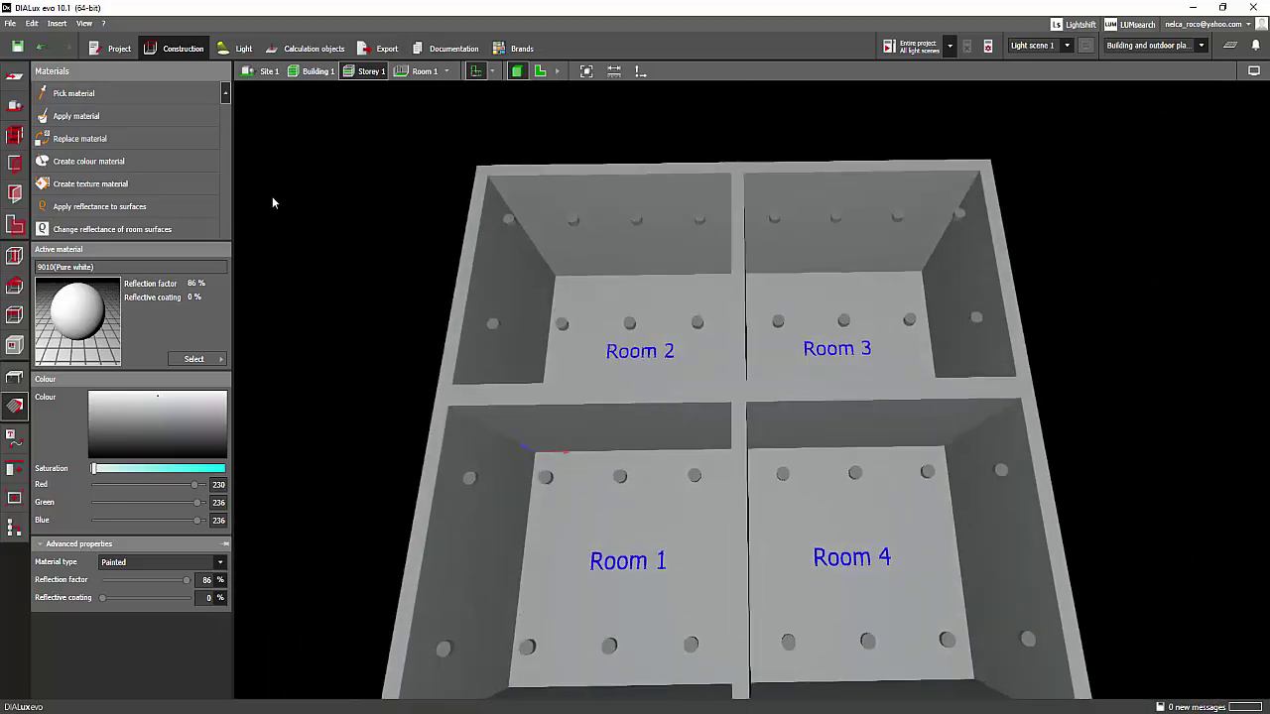
Check the lamp properties of Room 2's eight luminaires, deselect, and orbit the building.
{"action": "left_click", "coordinate": [240, 48]}
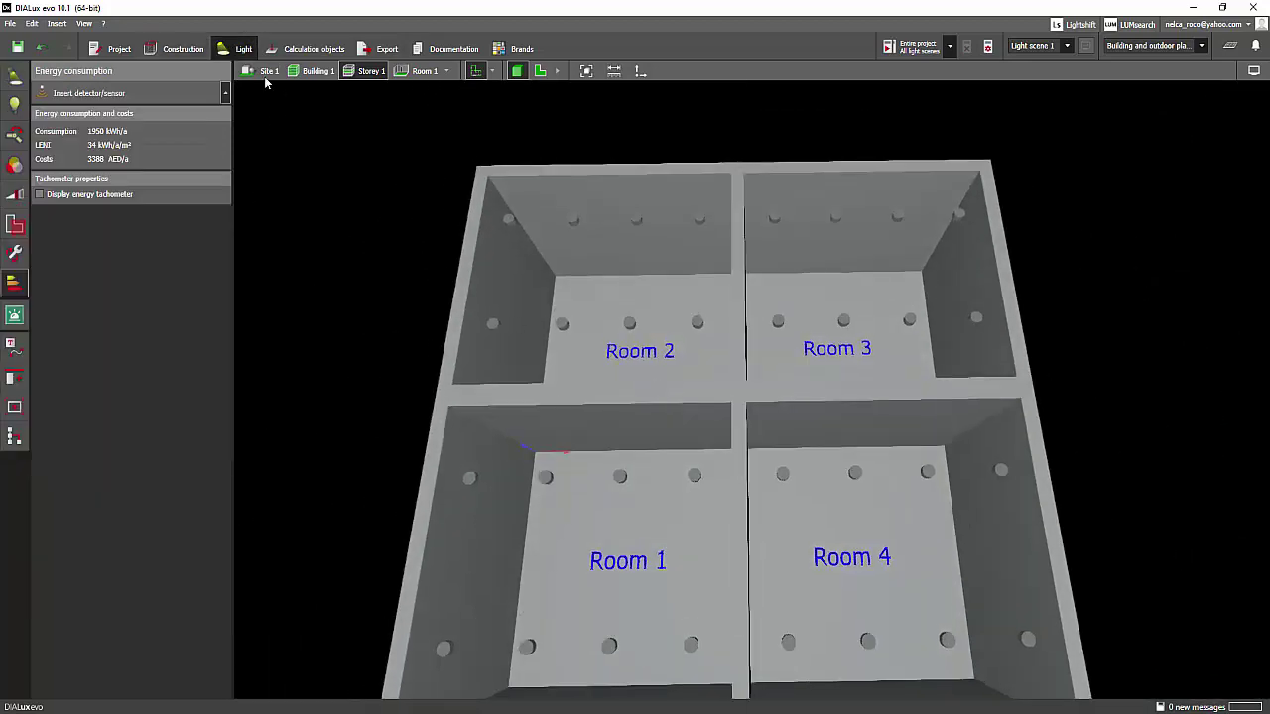
{"action": "left_click", "coordinate": [571, 220]}
{"action": "left_click", "coordinate": [19, 108]}
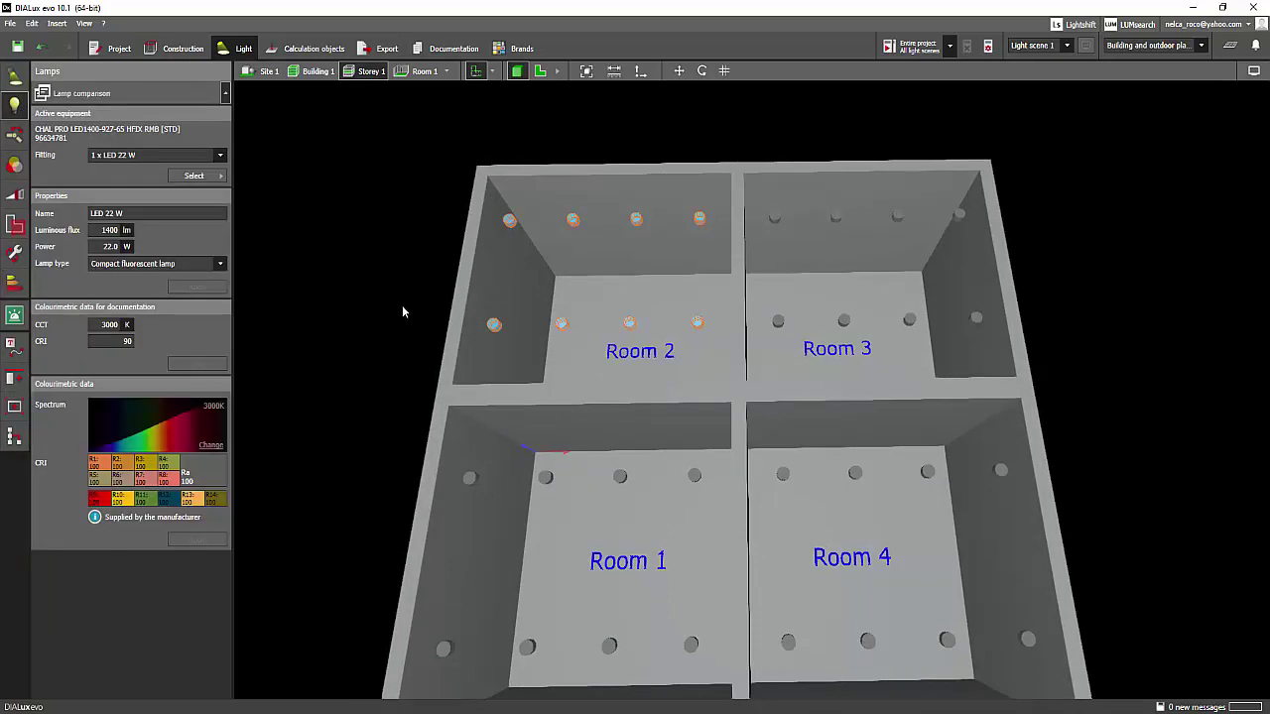
{"action": "left_click", "coordinate": [391, 383]}
{"action": "right_click_drag", "start_coordinate": [476, 430], "coordinate": [499, 416]}
{"action": "right_click_drag", "start_coordinate": [416, 354], "coordinate": [413, 362]}
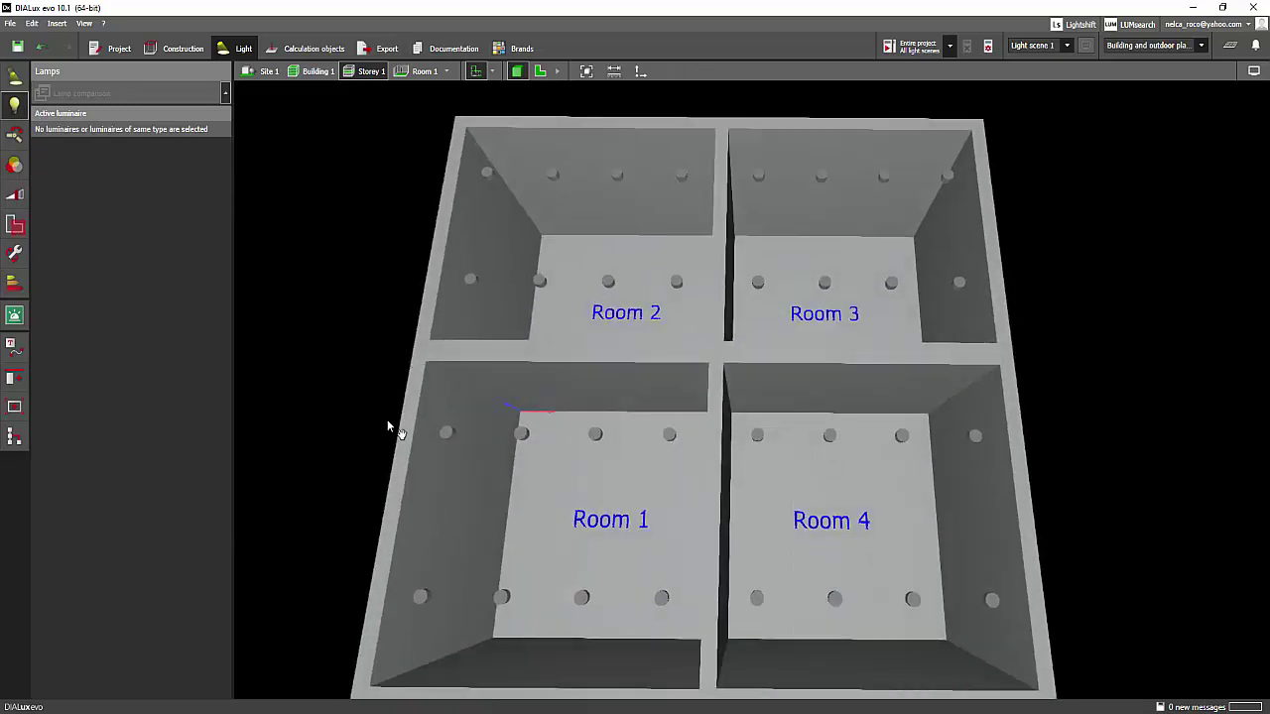
{"action": "right_click_drag", "start_coordinate": [388, 423], "coordinate": [359, 444]}
Run the lighting calculation, hide the false-colour overlay, and dismiss the save reminder.
{"action": "left_click", "coordinate": [917, 45]}
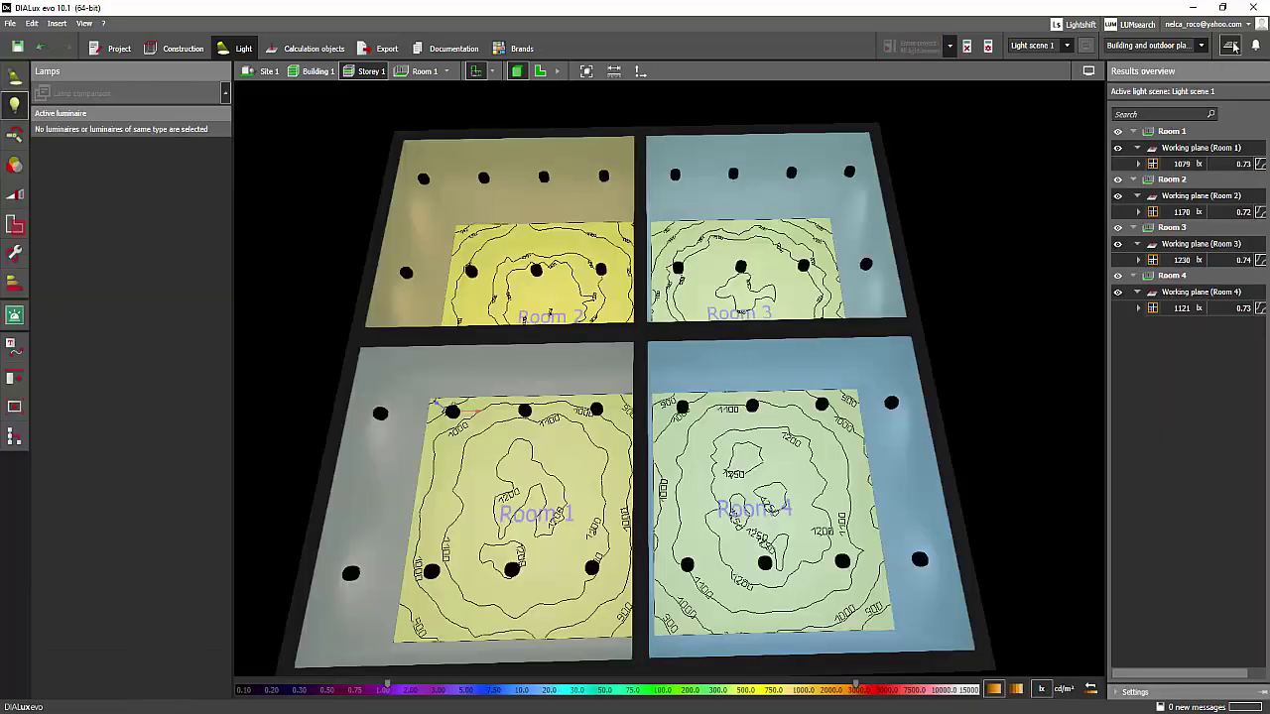
{"action": "left_click", "coordinate": [1231, 46]}
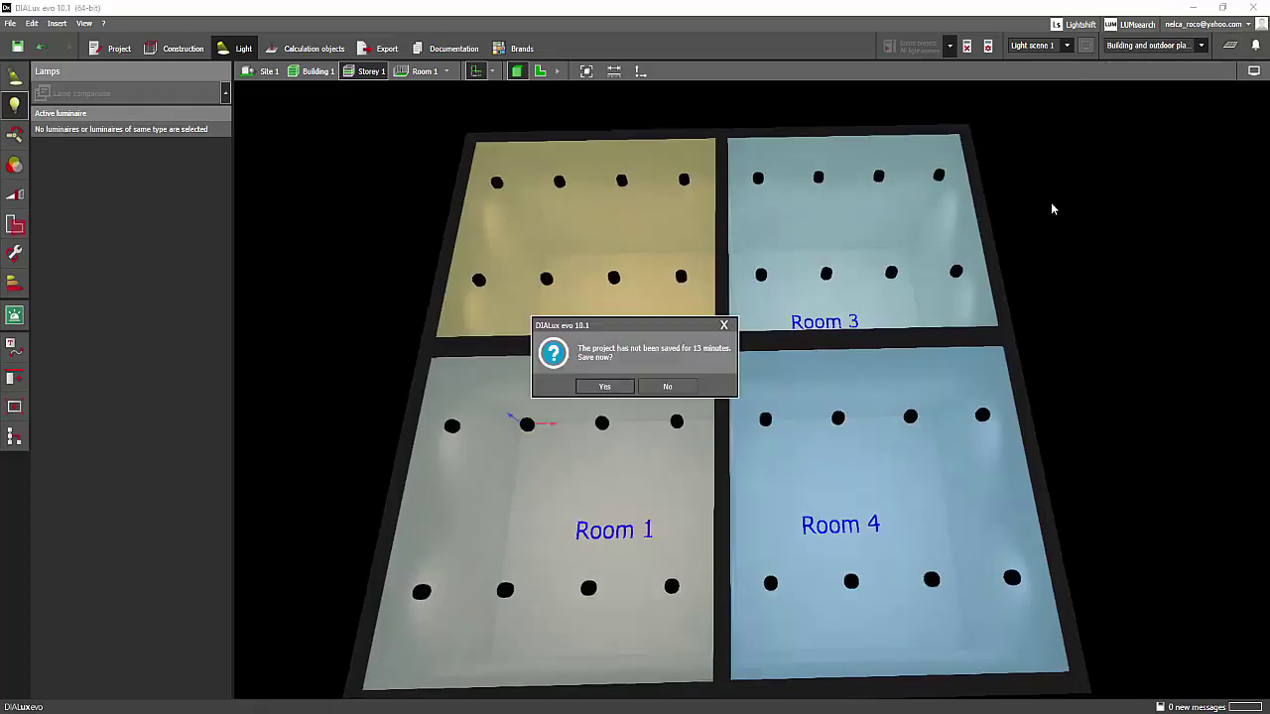
{"action": "left_click", "coordinate": [723, 325]}
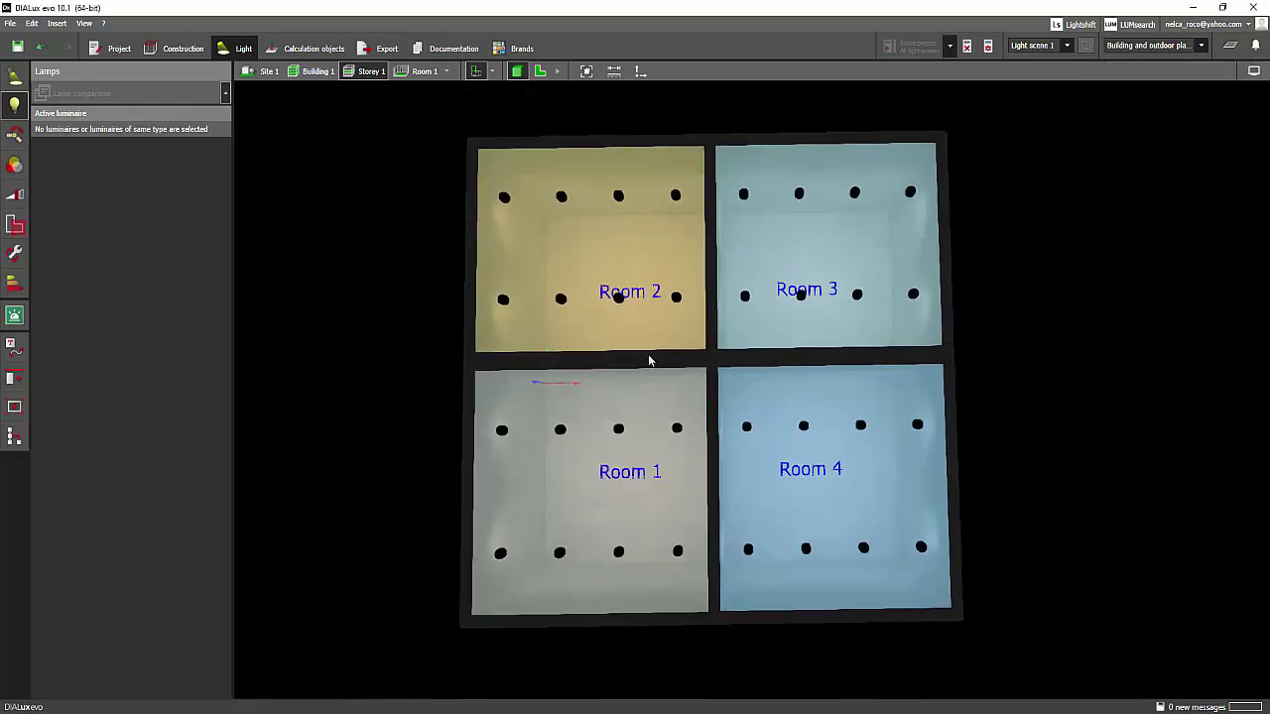
{"action": "scroll", "coordinate": [647, 355], "scroll_direction": "up", "scroll_amount": 3}
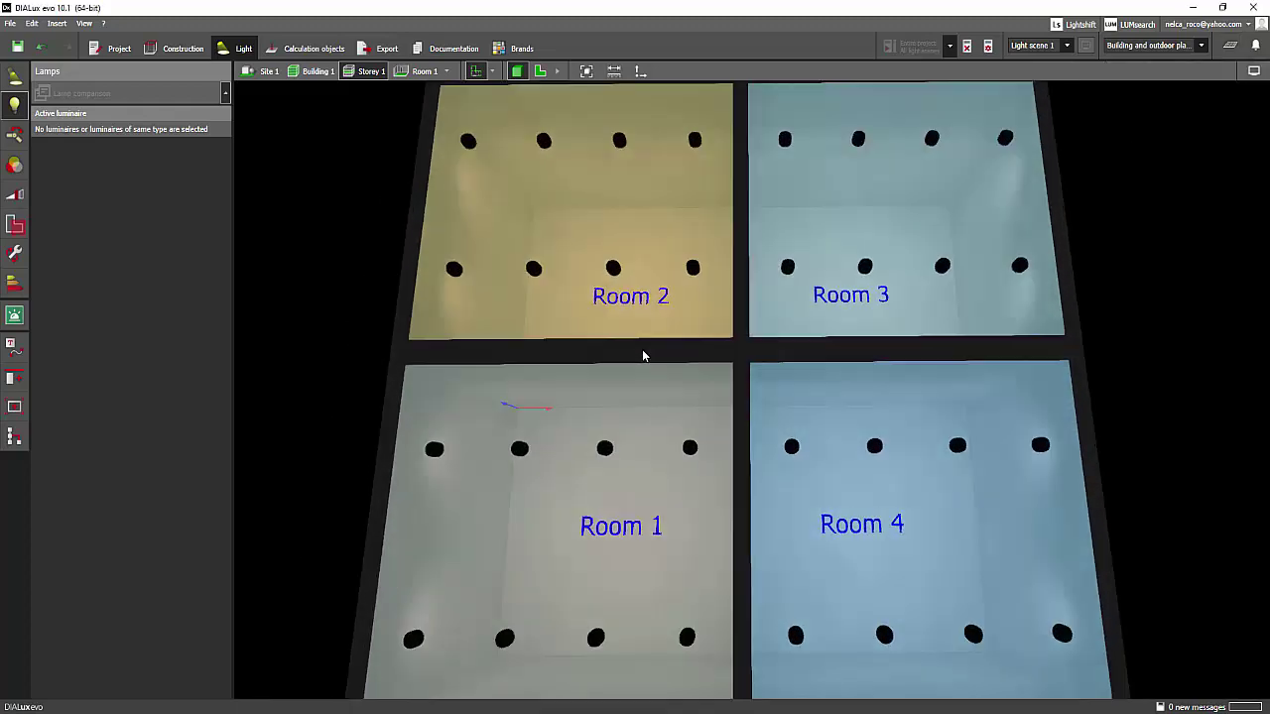
{"action": "left_click_drag", "start_coordinate": [649, 352], "coordinate": [609, 334]}
{"action": "scroll", "coordinate": [636, 362], "scroll_direction": "down", "scroll_amount": 3}
{"action": "middle_click_drag", "start_coordinate": [609, 335], "coordinate": [662, 324]}
{"action": "scroll", "coordinate": [682, 506], "scroll_direction": "down", "scroll_amount": 2}
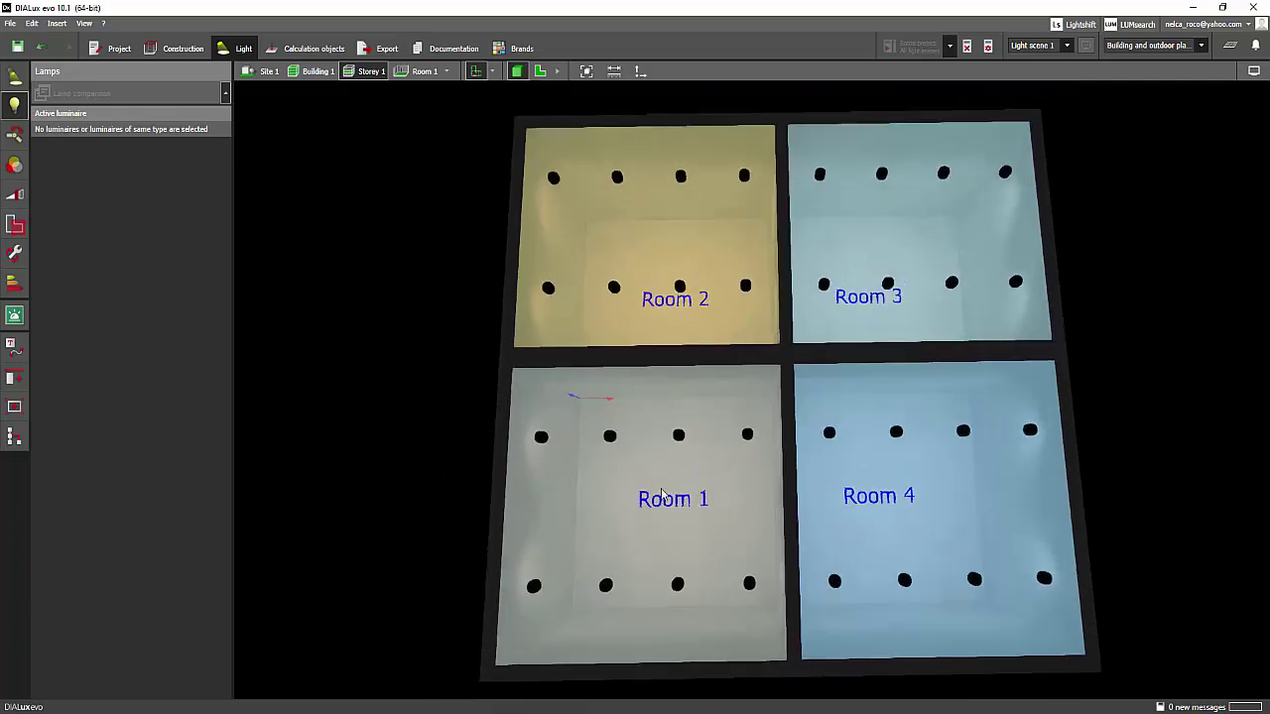
{"action": "scroll", "coordinate": [682, 506], "scroll_direction": "up", "scroll_amount": 3}
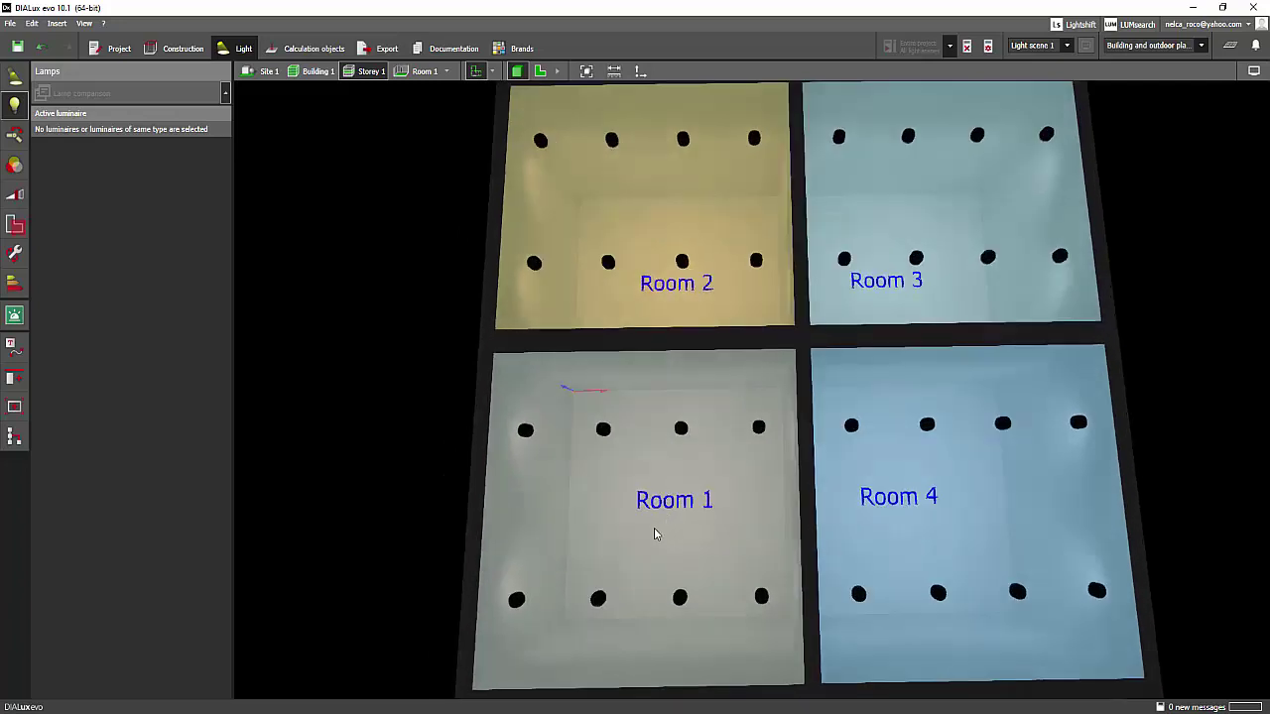
{"action": "left_click_drag", "start_coordinate": [454, 362], "coordinate": [505, 360]}
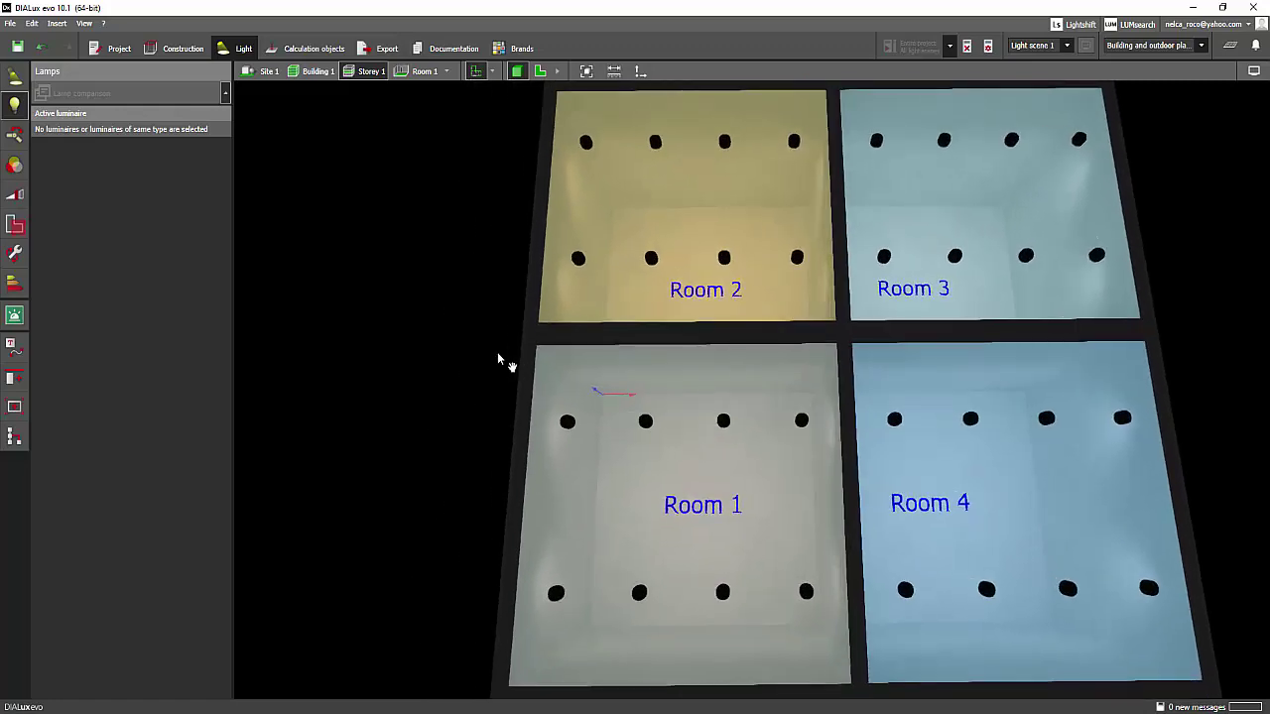
{"action": "scroll", "coordinate": [755, 481], "scroll_direction": "down", "scroll_amount": 1}
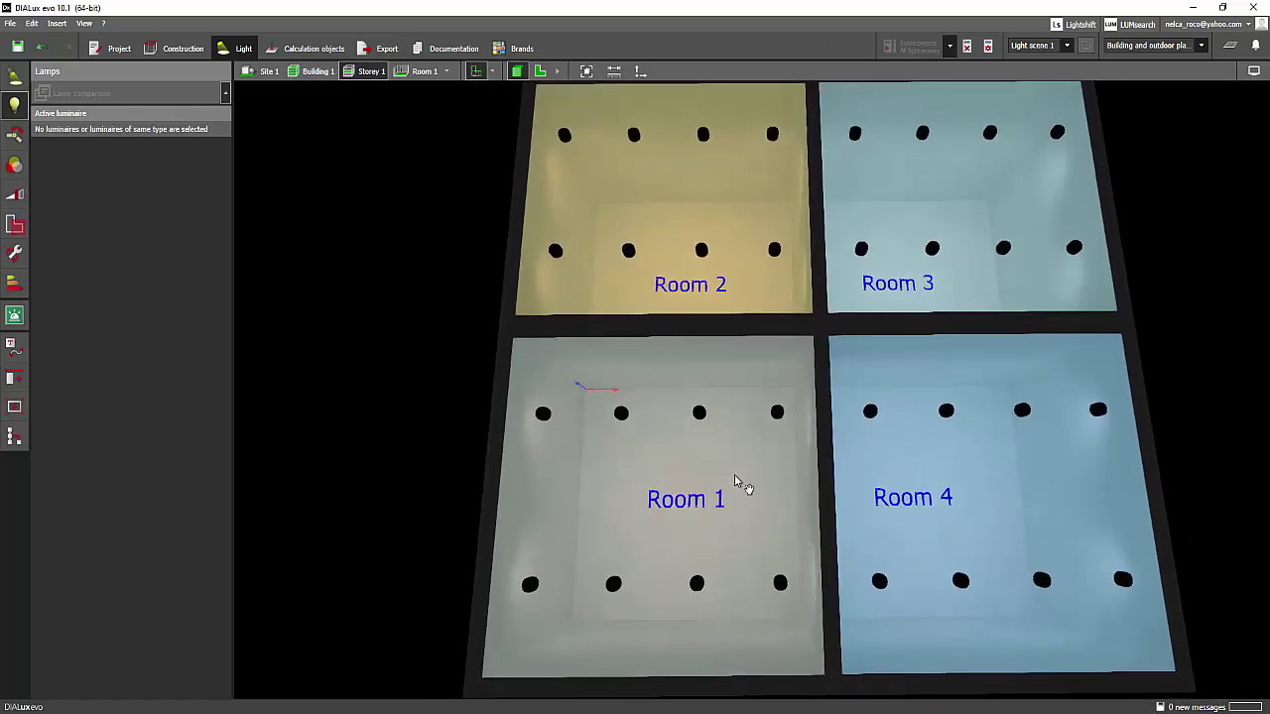
{"action": "scroll", "coordinate": [739, 481], "scroll_direction": "up", "scroll_amount": 1}
{"action": "scroll", "coordinate": [746, 460], "scroll_direction": "up", "scroll_amount": 1}
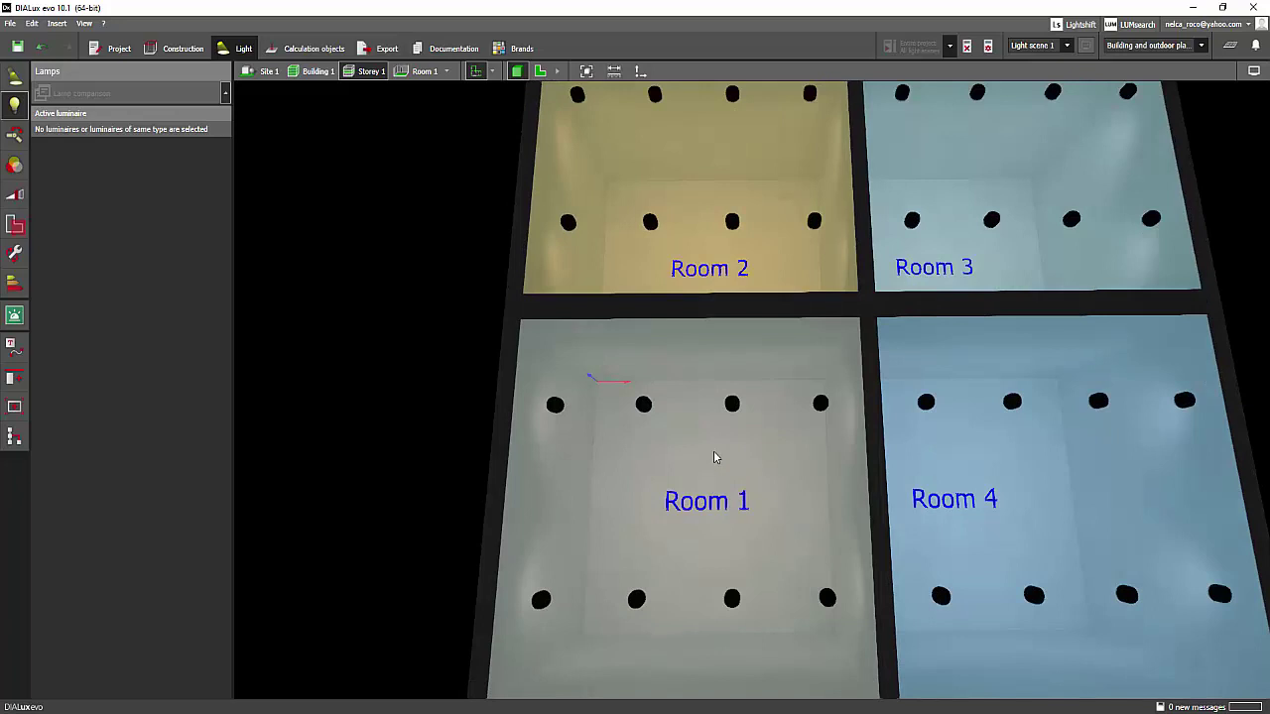
{"action": "scroll", "coordinate": [719, 466], "scroll_direction": "down", "scroll_amount": 2}
{"action": "scroll", "coordinate": [498, 362], "scroll_direction": "up", "scroll_amount": 1}
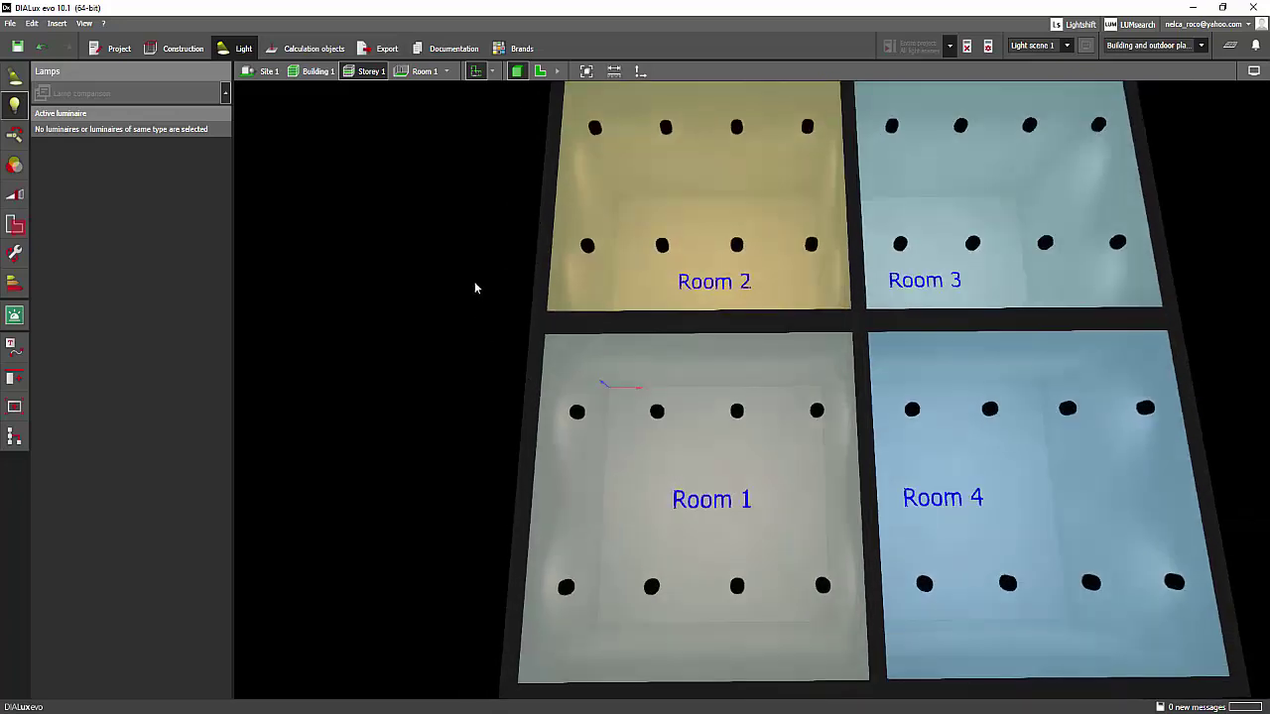
Apply the 4x4 downlight arrangement to Room 1, recalculate with F5, and hide the isolines.
{"action": "left_click", "coordinate": [657, 412]}
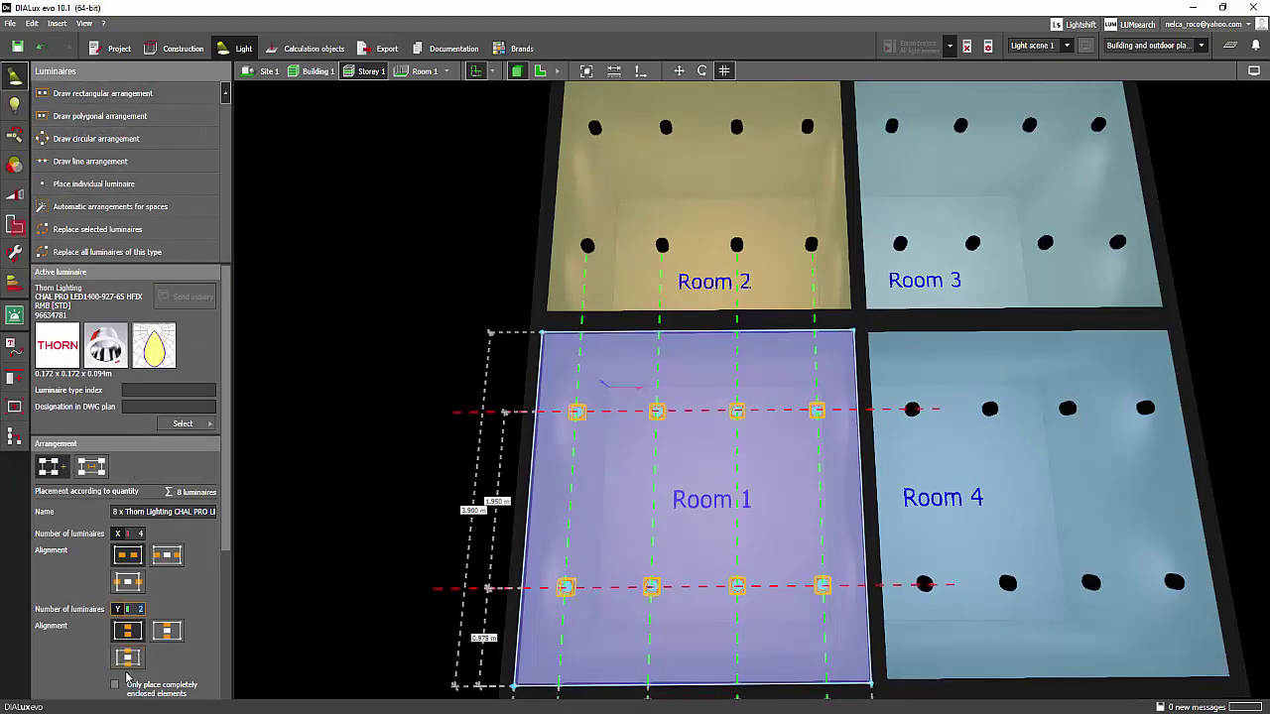
{"action": "key", "text": "Return"}
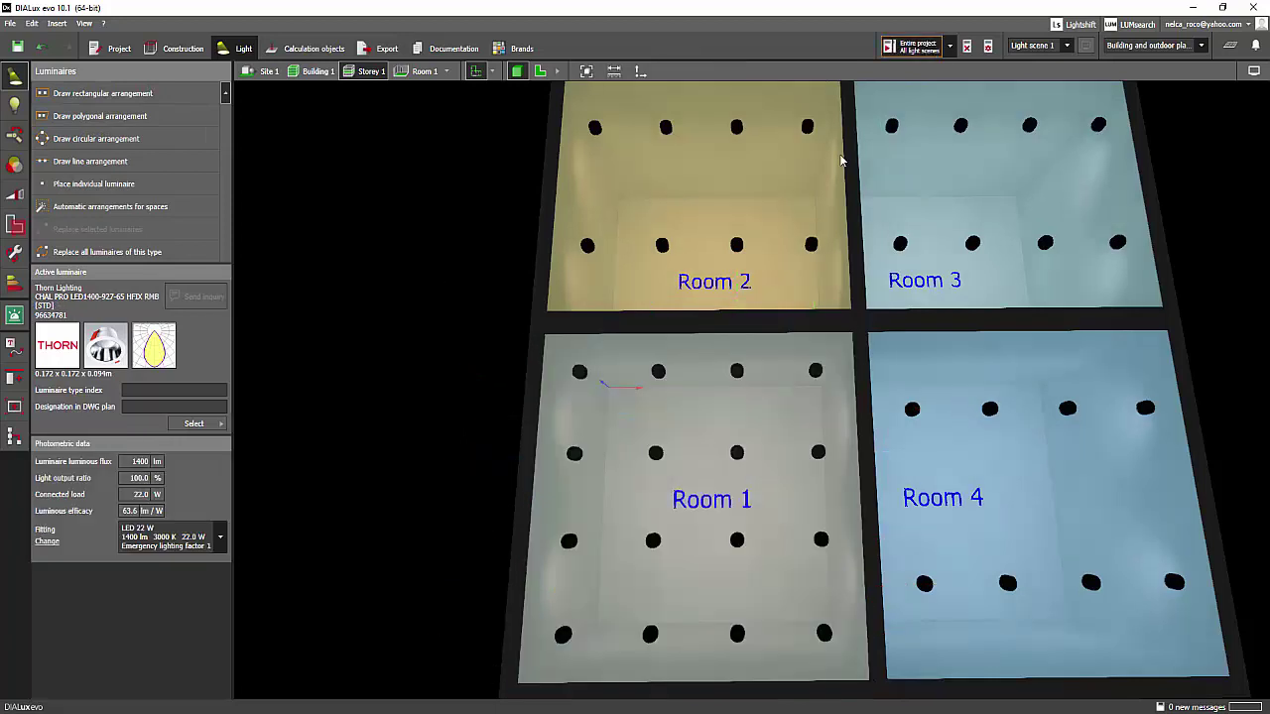
{"action": "key", "text": "F5"}
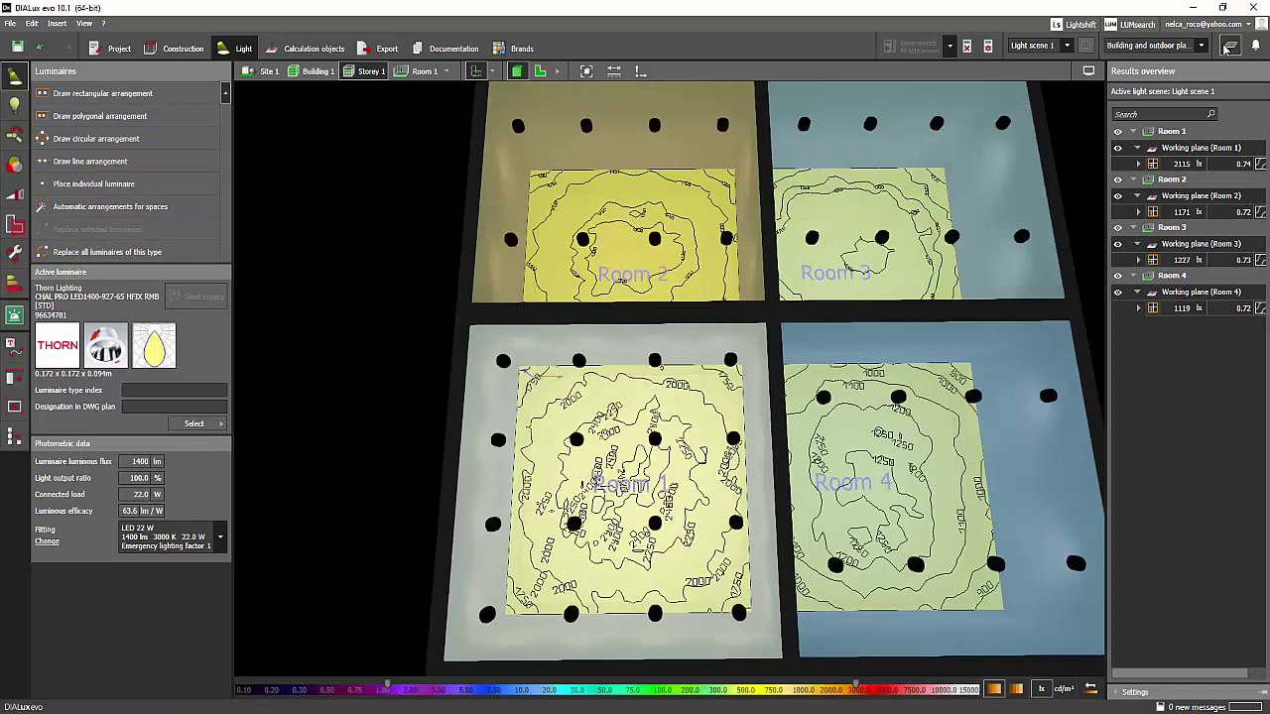
{"action": "left_click", "coordinate": [1230, 45]}
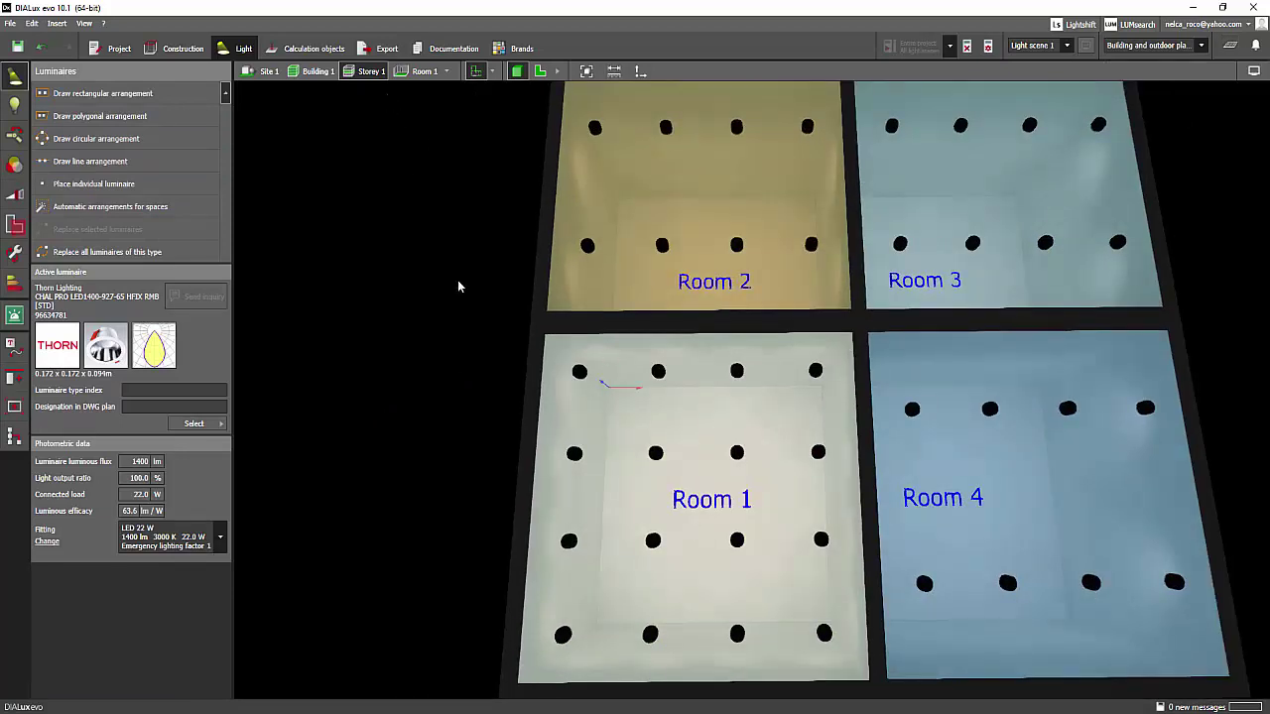
Enter Room 1 and frame its 4x4 downlight ceiling in 3-D, then toggle the display options.
{"action": "left_click", "coordinate": [446, 72]}
{"action": "left_click", "coordinate": [458, 88]}
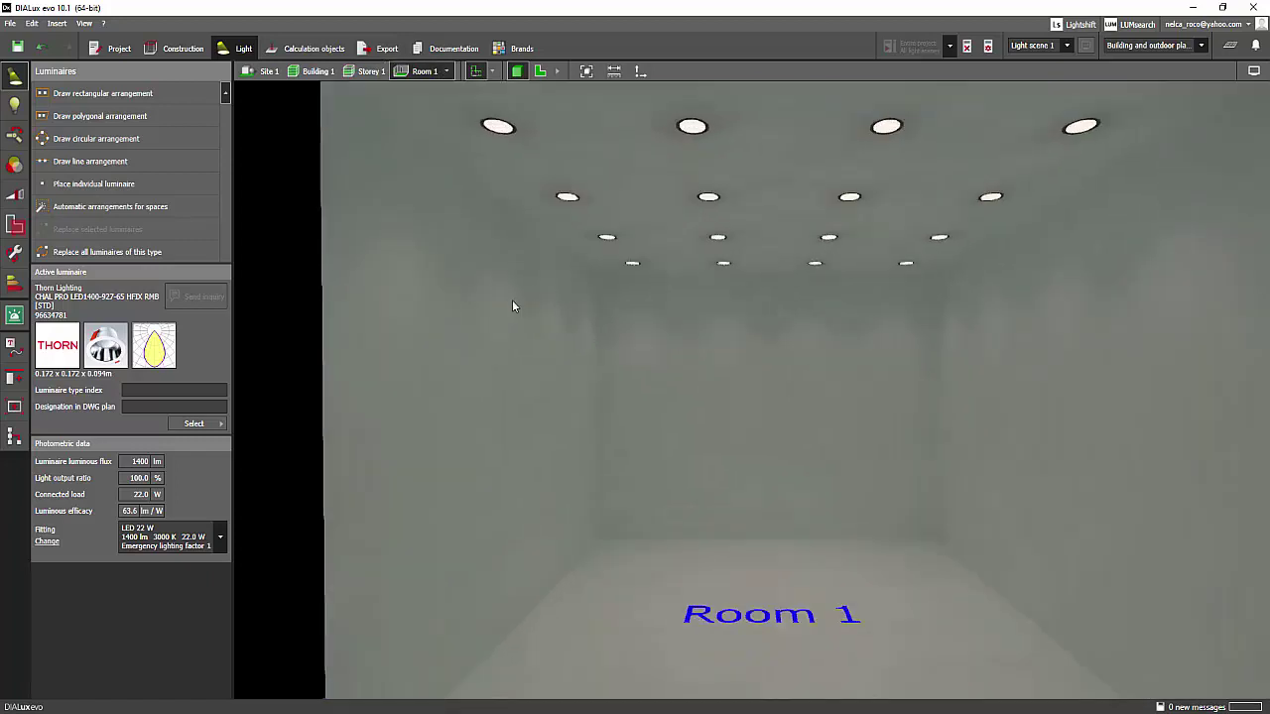
{"action": "middle_click_drag", "start_coordinate": [538, 351], "coordinate": [607, 332]}
{"action": "scroll", "coordinate": [579, 303], "scroll_direction": "up", "scroll_amount": 3}
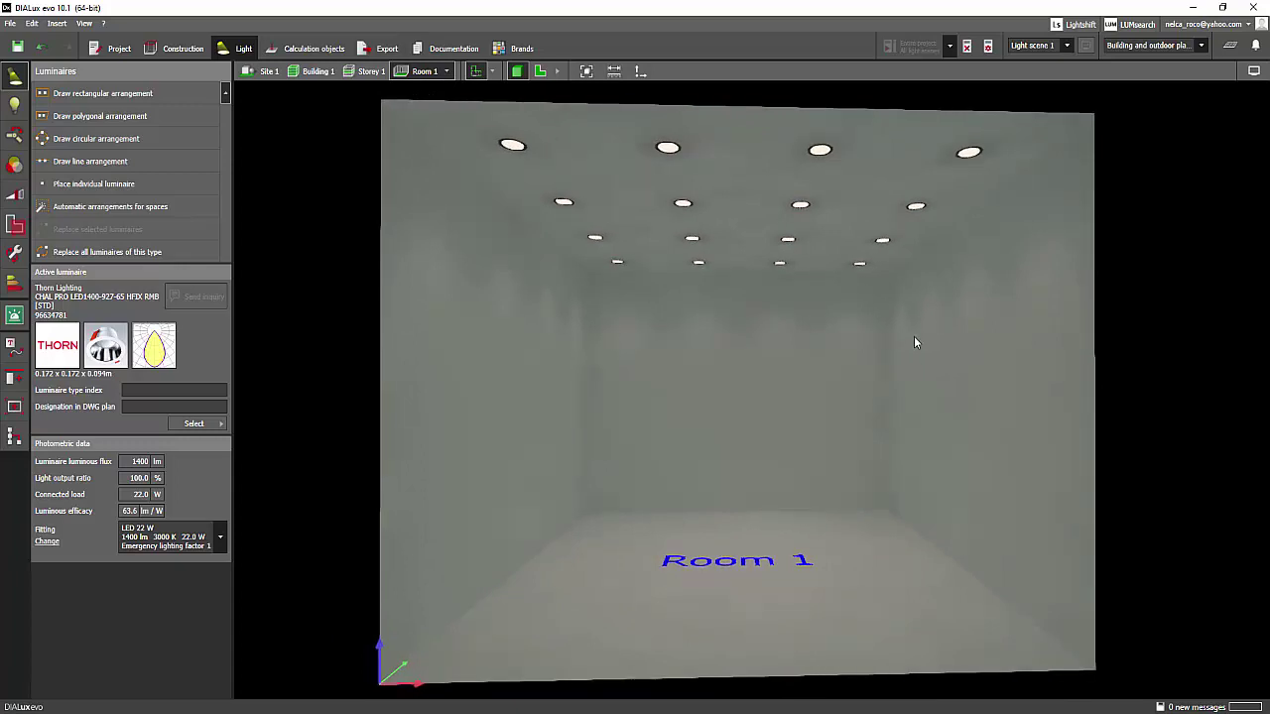
{"action": "mouse_move", "coordinate": [852, 318]}
{"action": "middle_mouse_down"}
{"action": "mouse_move", "coordinate": [692, 316]}
{"action": "mouse_move", "coordinate": [849, 328]}
{"action": "middle_mouse_up"}
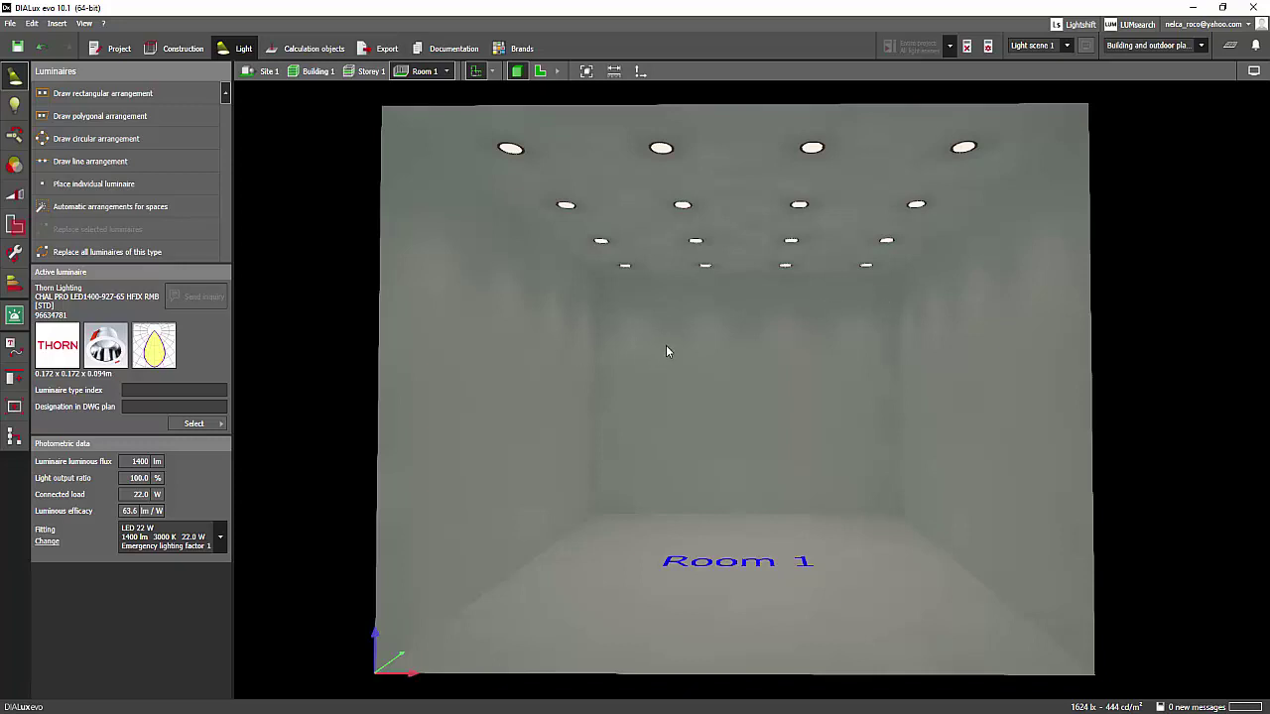
{"action": "left_click_drag", "start_coordinate": [694, 323], "coordinate": [678, 326]}
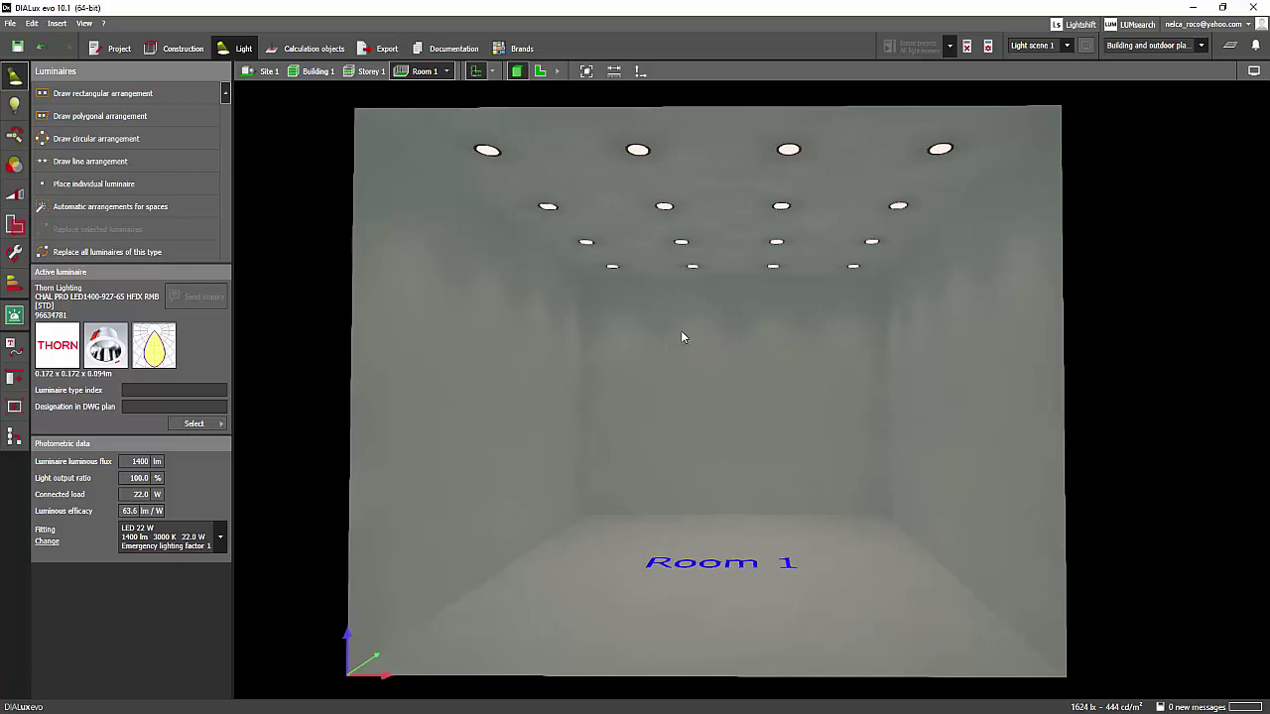
{"action": "left_click", "coordinate": [1253, 70]}
{"action": "left_click", "coordinate": [1251, 72]}
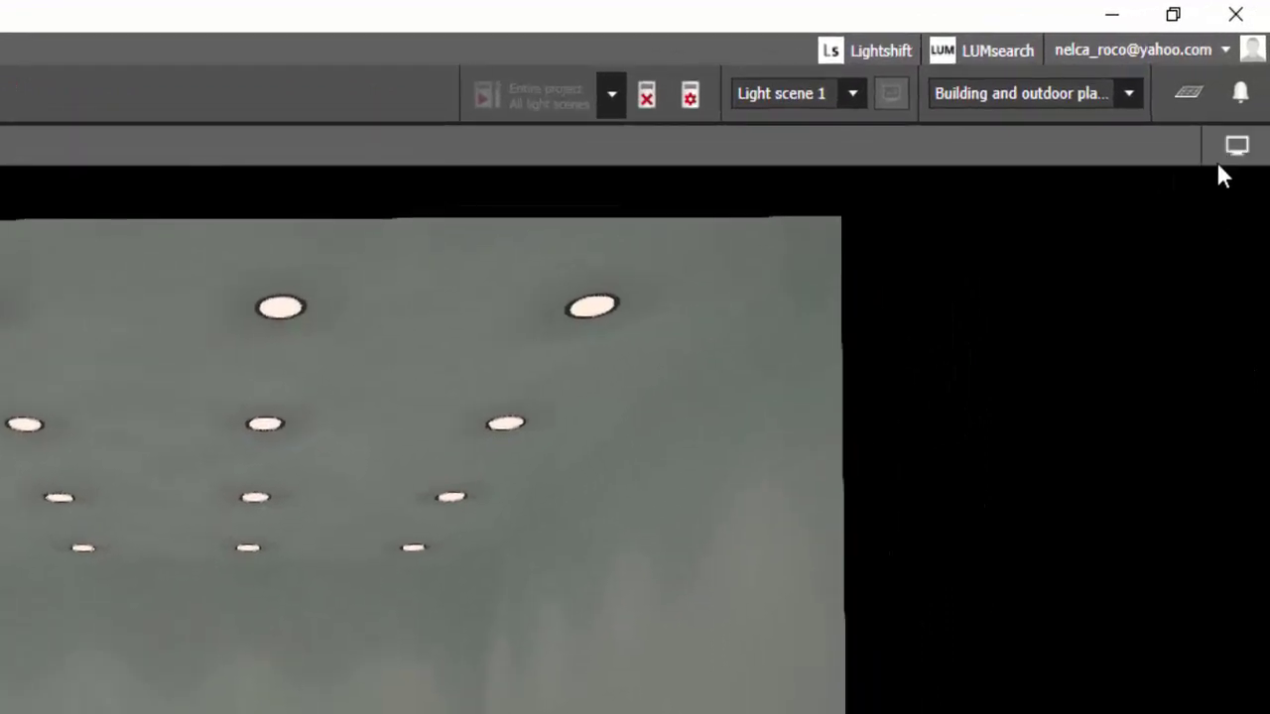
Set manual white balance to 4714 K and push display brightness to maximum.
{"action": "left_click", "coordinate": [1222, 147]}
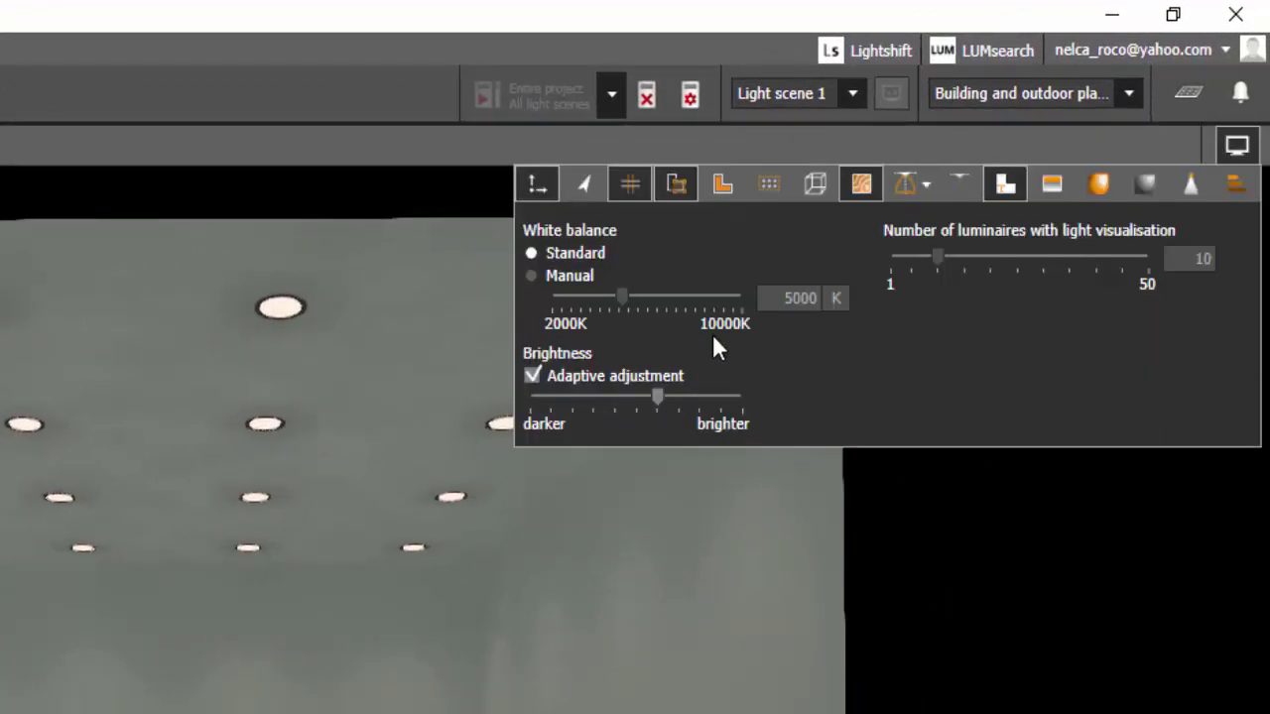
{"action": "left_click", "coordinate": [531, 275]}
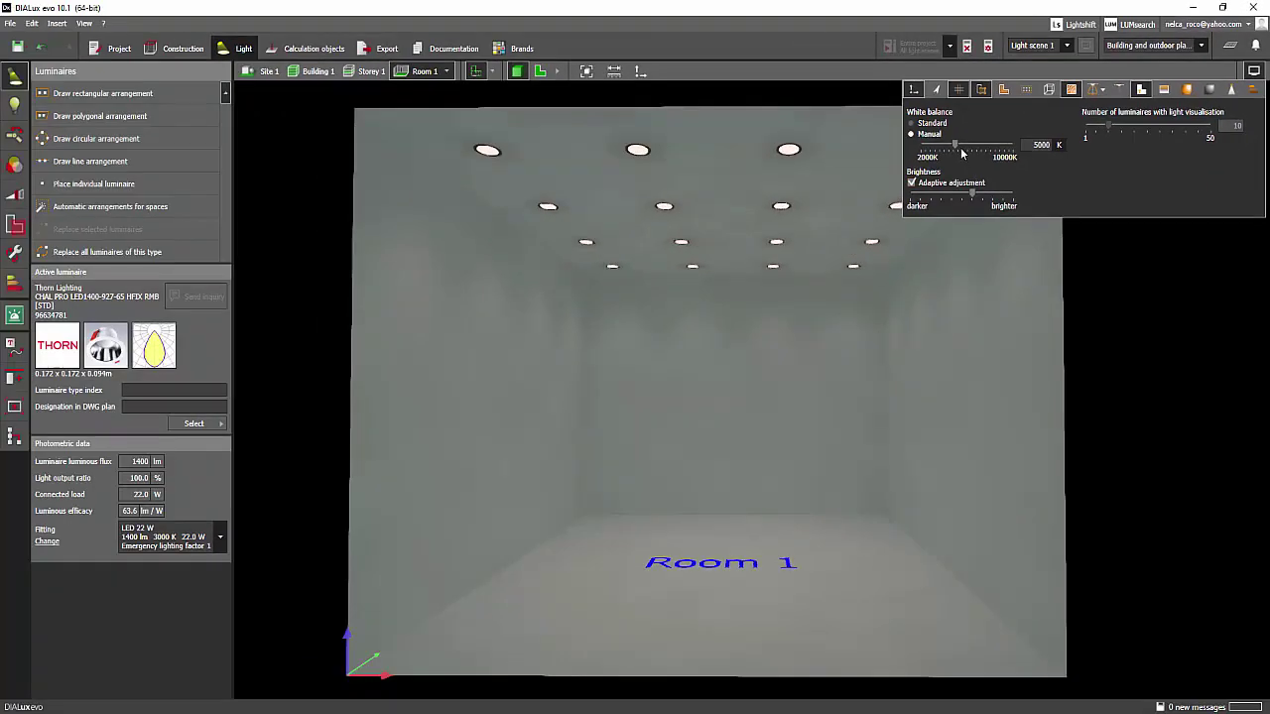
{"action": "mouse_move", "coordinate": [955, 145]}
{"action": "left_mouse_down"}
{"action": "mouse_move", "coordinate": [978, 146]}
{"action": "mouse_move", "coordinate": [936, 157]}
{"action": "mouse_move", "coordinate": [1005, 156]}
{"action": "mouse_move", "coordinate": [935, 147]}
{"action": "mouse_move", "coordinate": [987, 149]}
{"action": "mouse_move", "coordinate": [954, 156]}
{"action": "left_mouse_up"}
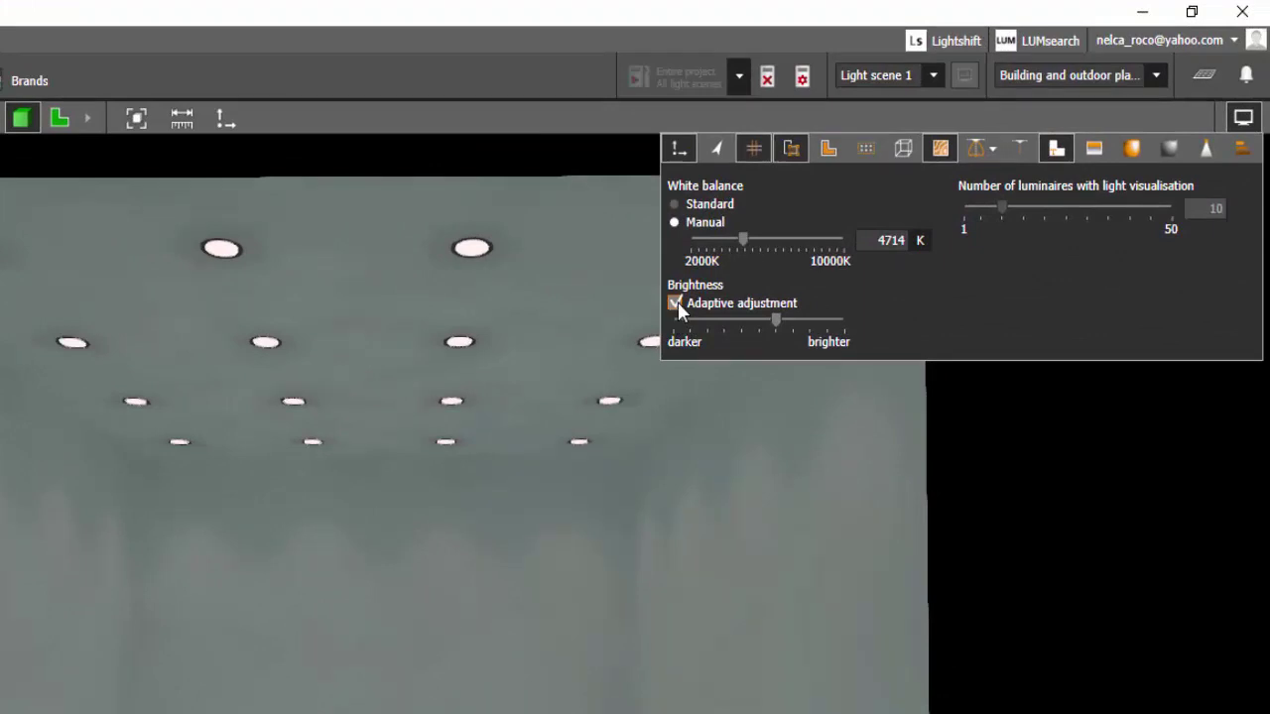
{"action": "left_click_drag", "start_coordinate": [778, 321], "coordinate": [876, 329]}
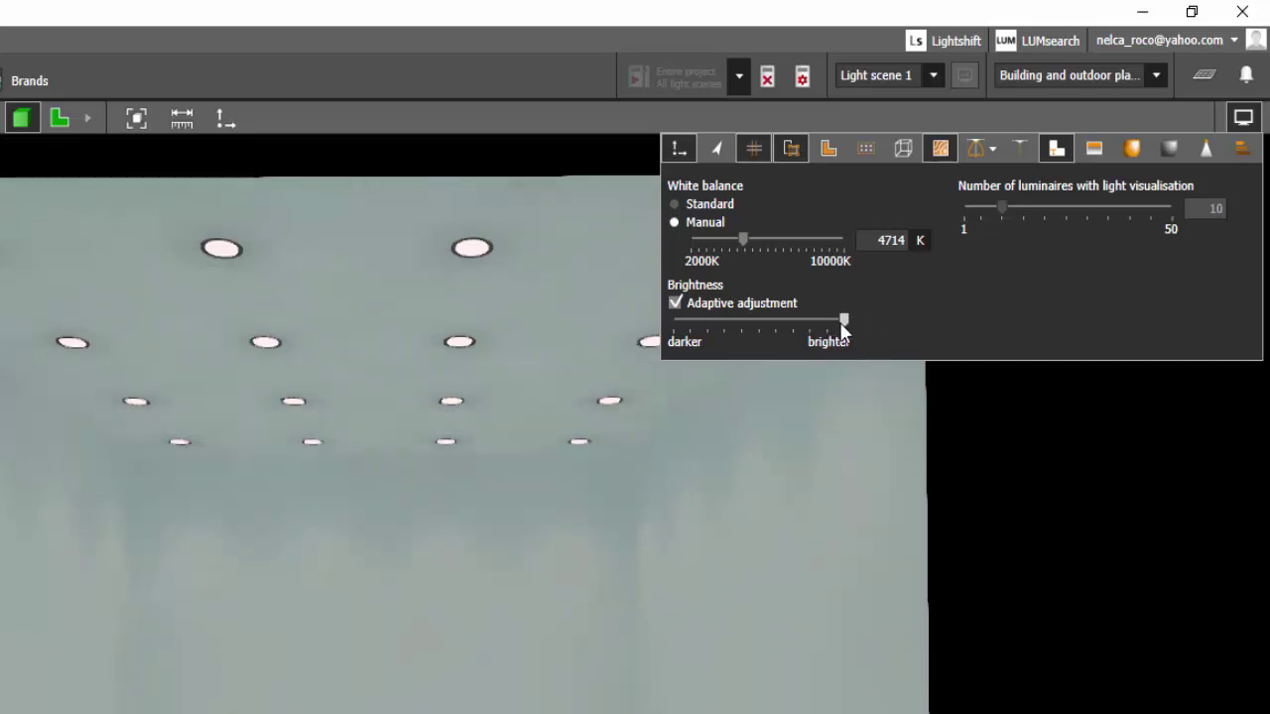
{"action": "mouse_move", "coordinate": [845, 319]}
{"action": "left_mouse_down"}
{"action": "mouse_move", "coordinate": [806, 321]}
{"action": "mouse_move", "coordinate": [835, 321]}
{"action": "left_mouse_up"}
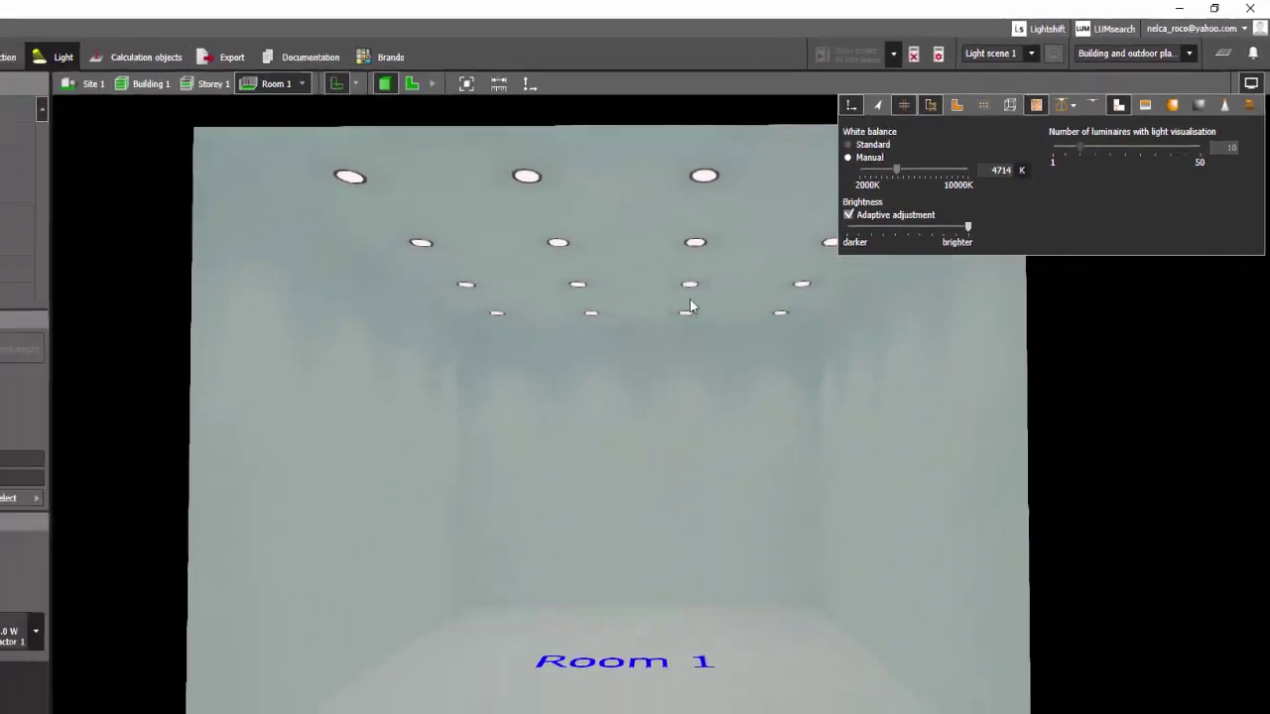
{"action": "left_click", "coordinate": [417, 451]}
Check the result from the front, then in the four-room storey perspective, and return to Room 1.
{"action": "right_click_drag", "start_coordinate": [673, 238], "coordinate": [685, 187]}
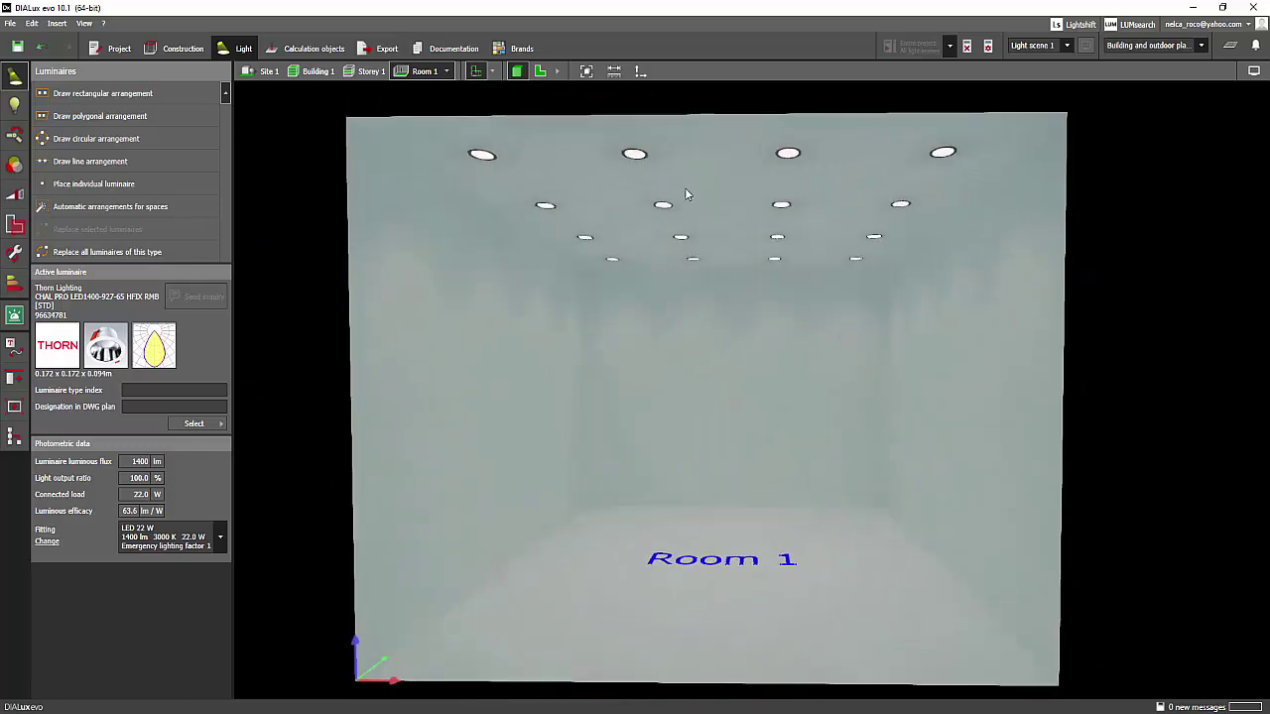
{"action": "left_click", "coordinate": [375, 71]}
{"action": "right_click_drag", "start_coordinate": [388, 263], "coordinate": [351, 194]}
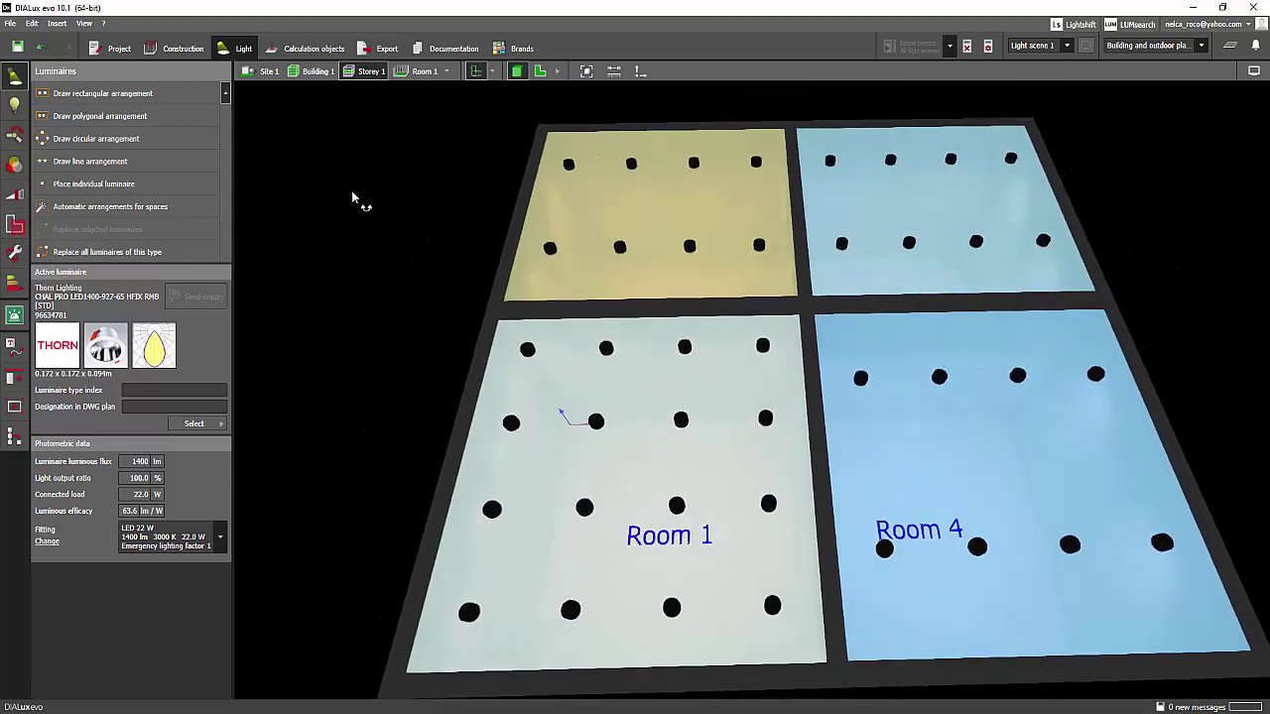
{"action": "left_click", "coordinate": [417, 75]}
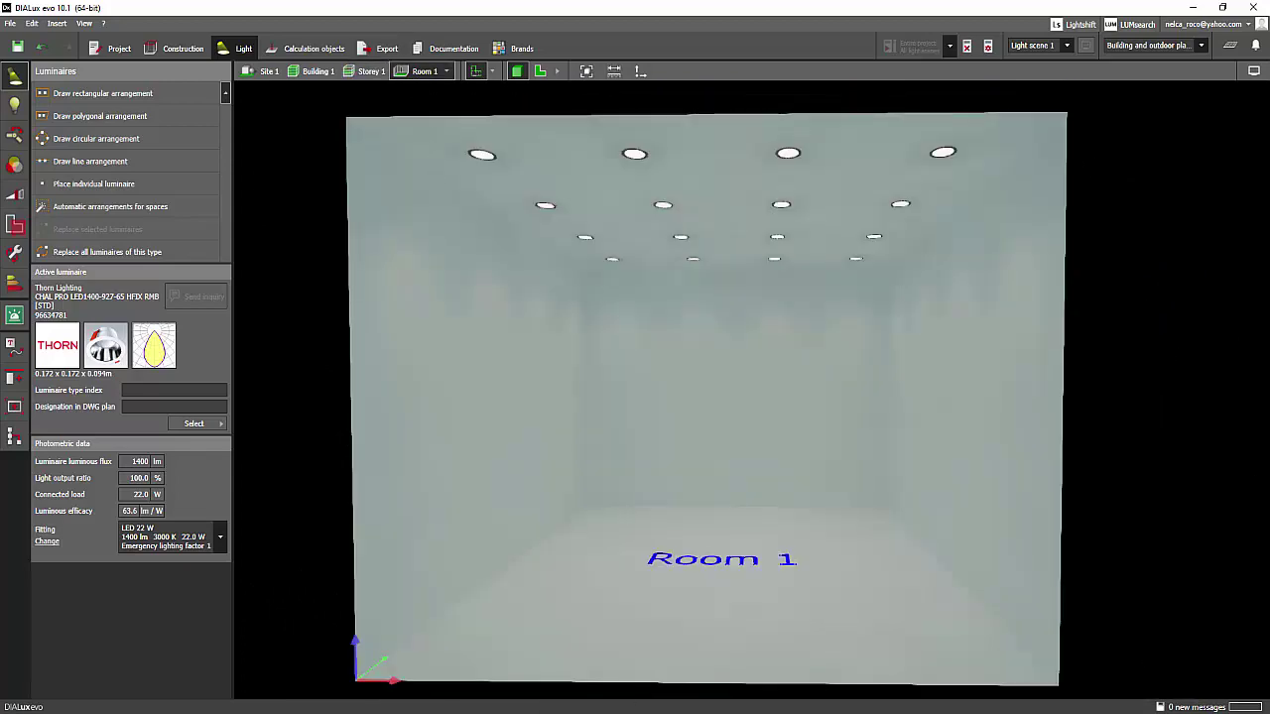
Preview the emailed R1.jpg reference render for comparison, then return to DIALux evo.
{"action": "key", "text": "alt+Tab"}
{"action": "mouse_move", "coordinate": [226, 645]}
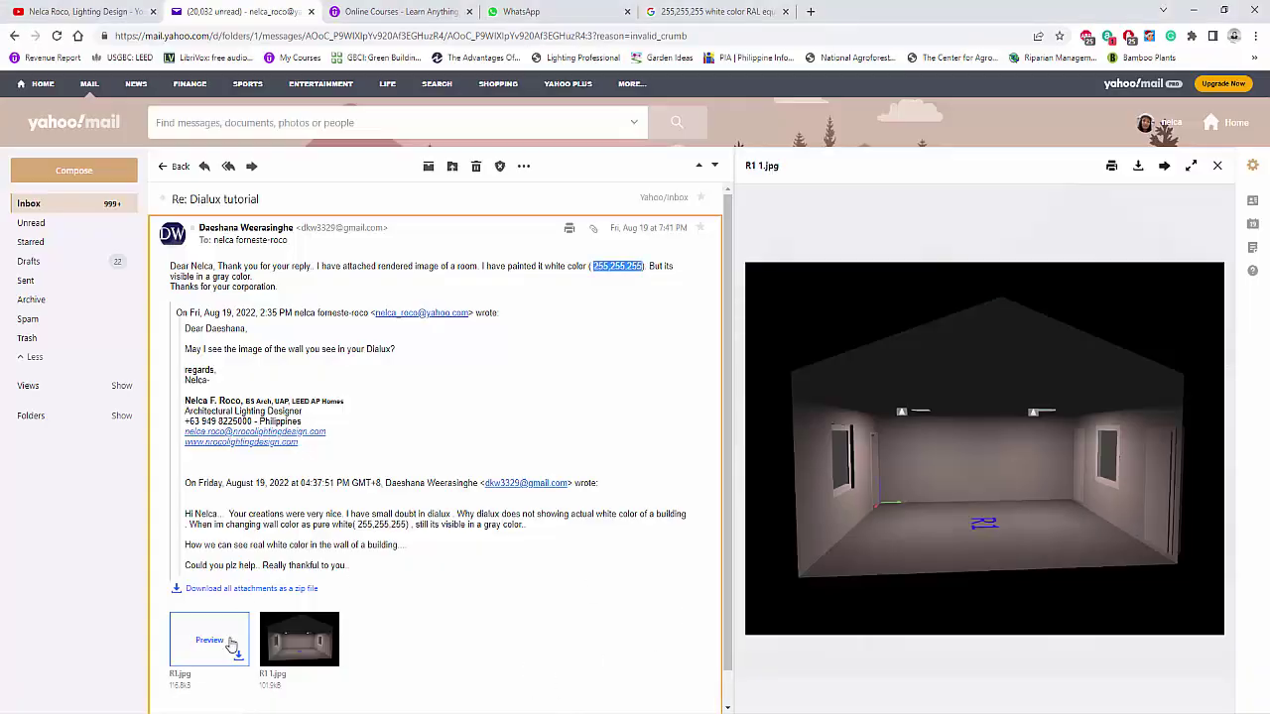
{"action": "left_click", "coordinate": [185, 660]}
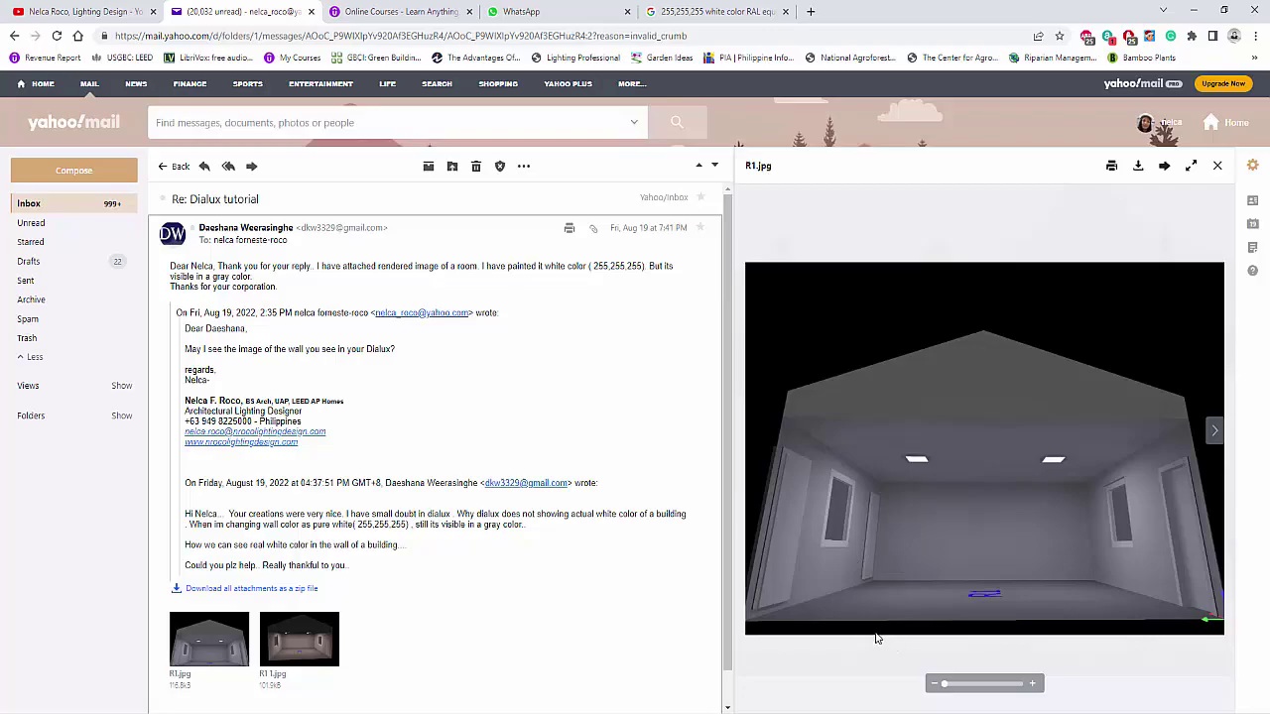
{"action": "key", "text": "alt+Tab"}
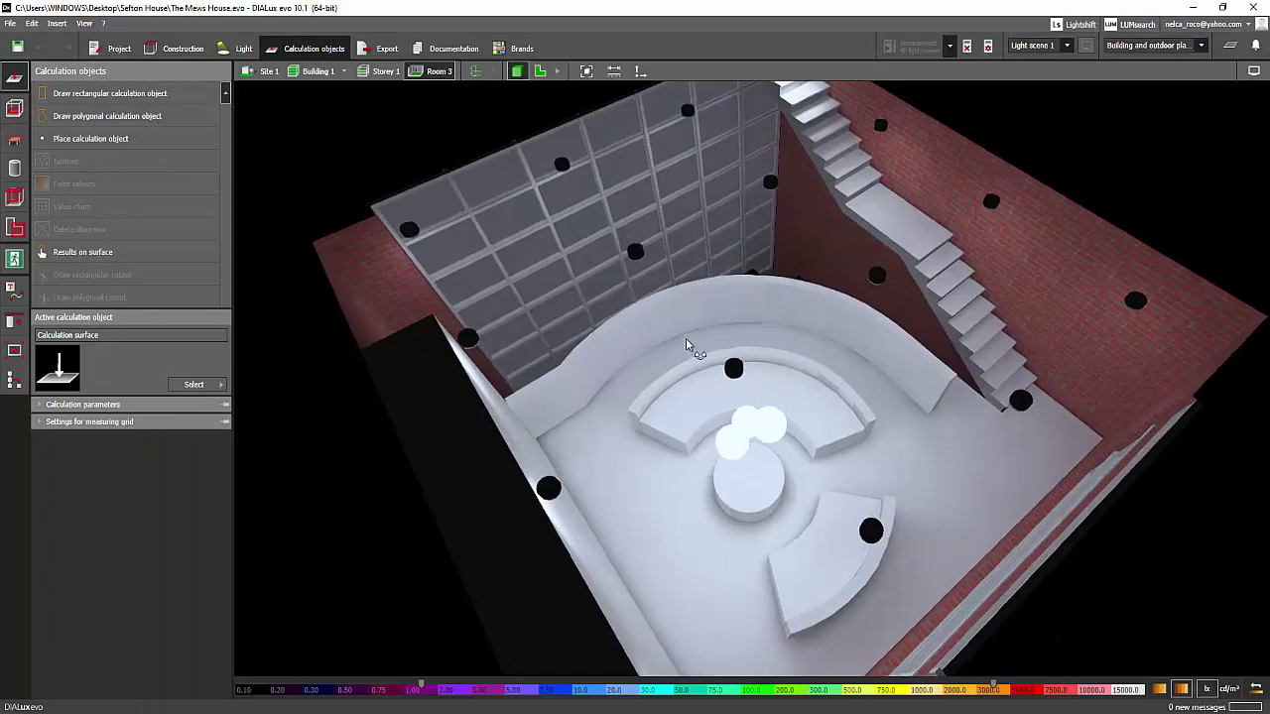
{"action": "middle_click_drag", "start_coordinate": [685, 338], "coordinate": [809, 307]}
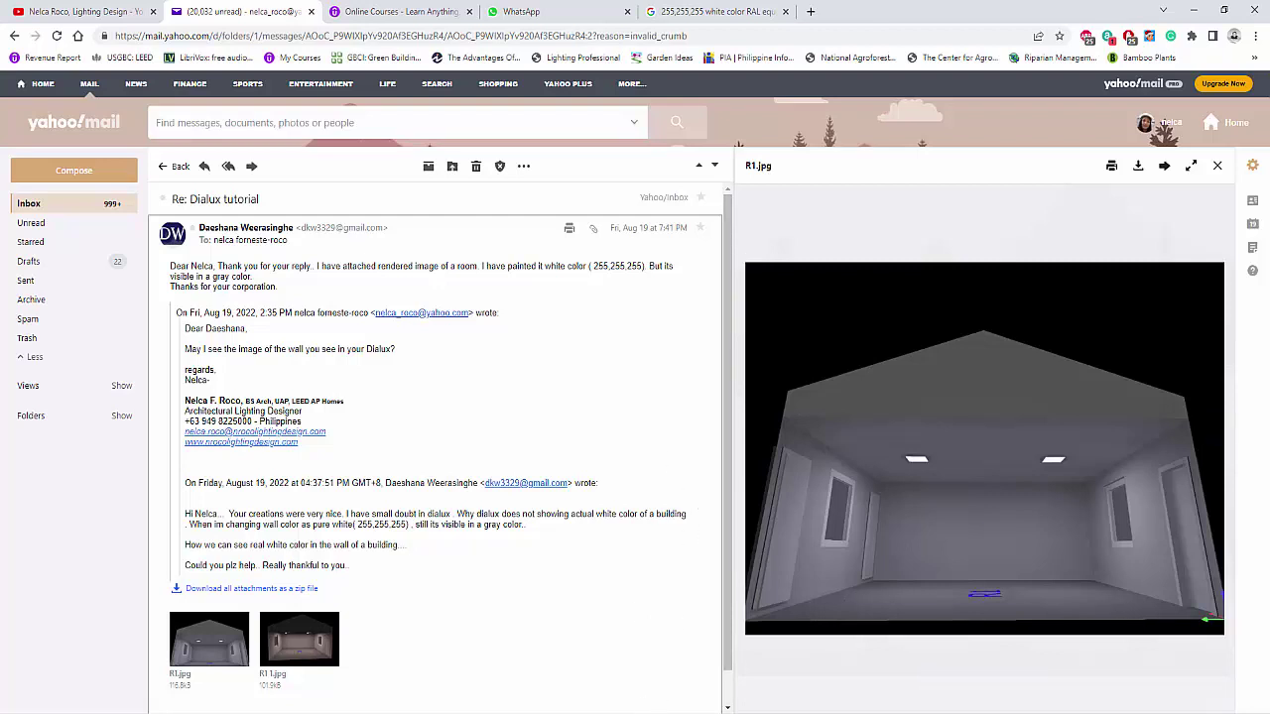
Switch to the instructor's Udemy profile page and scroll through her courses.
{"action": "mouse_move", "coordinate": [631, 713]}
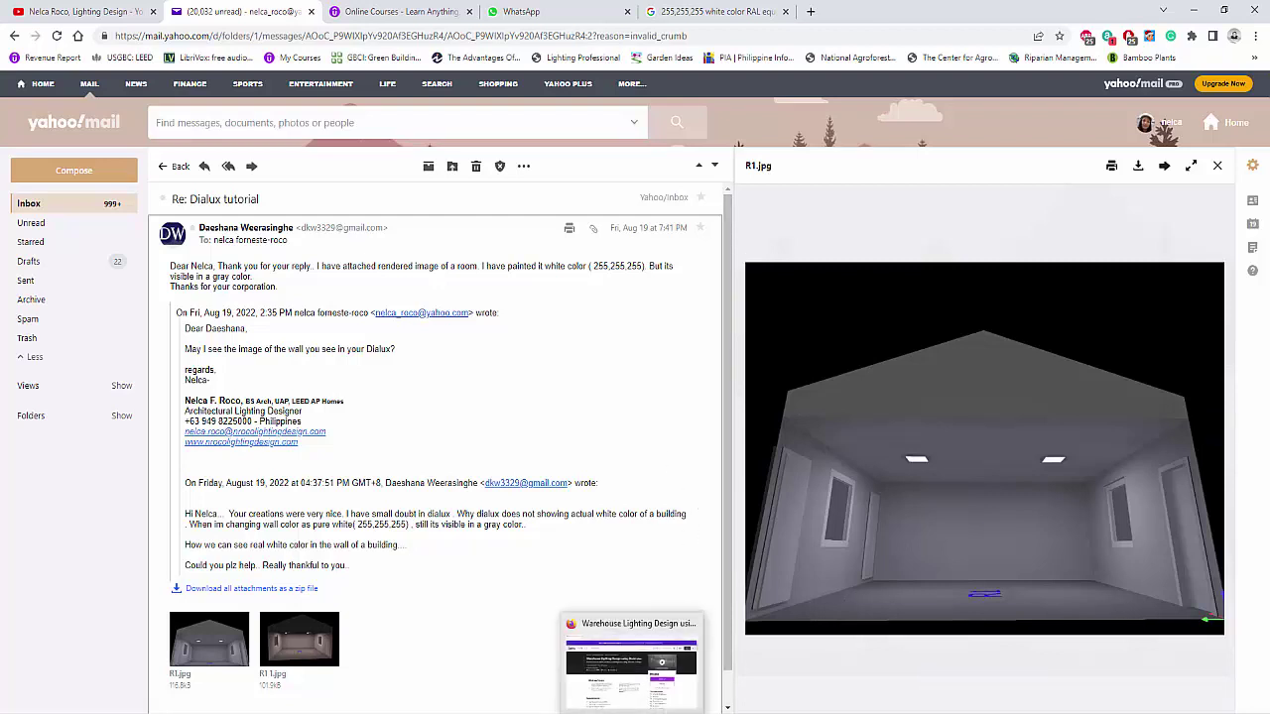
{"action": "left_click", "coordinate": [630, 662]}
{"action": "scroll", "coordinate": [516, 426], "scroll_direction": "down", "scroll_amount": 3}
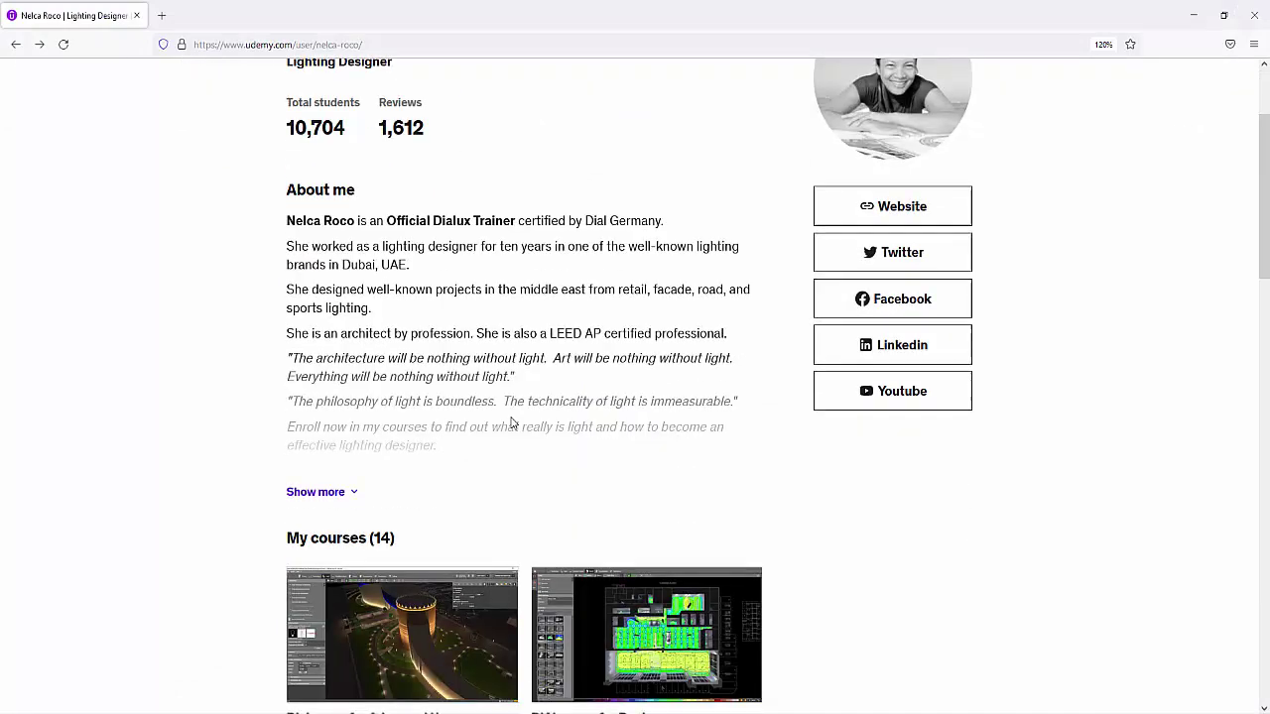
{"action": "scroll", "coordinate": [511, 423], "scroll_direction": "down", "scroll_amount": 6}
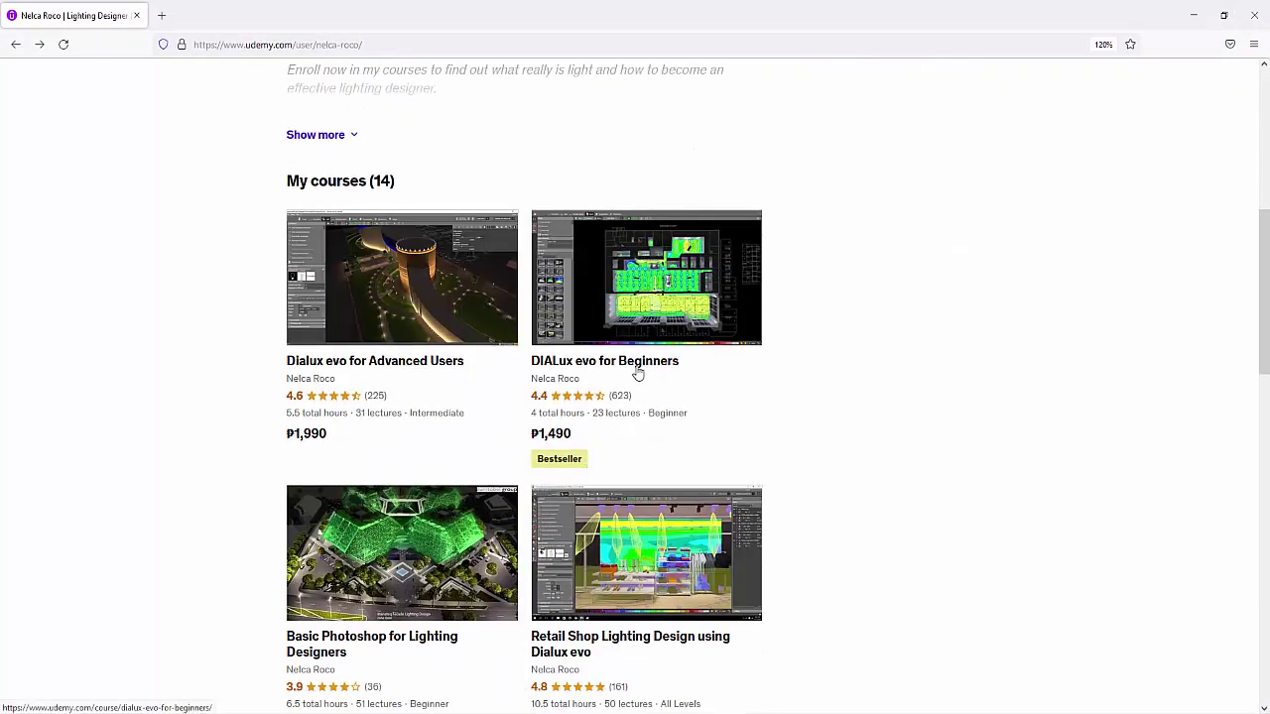
{"action": "scroll", "coordinate": [710, 399], "scroll_direction": "down", "scroll_amount": 5}
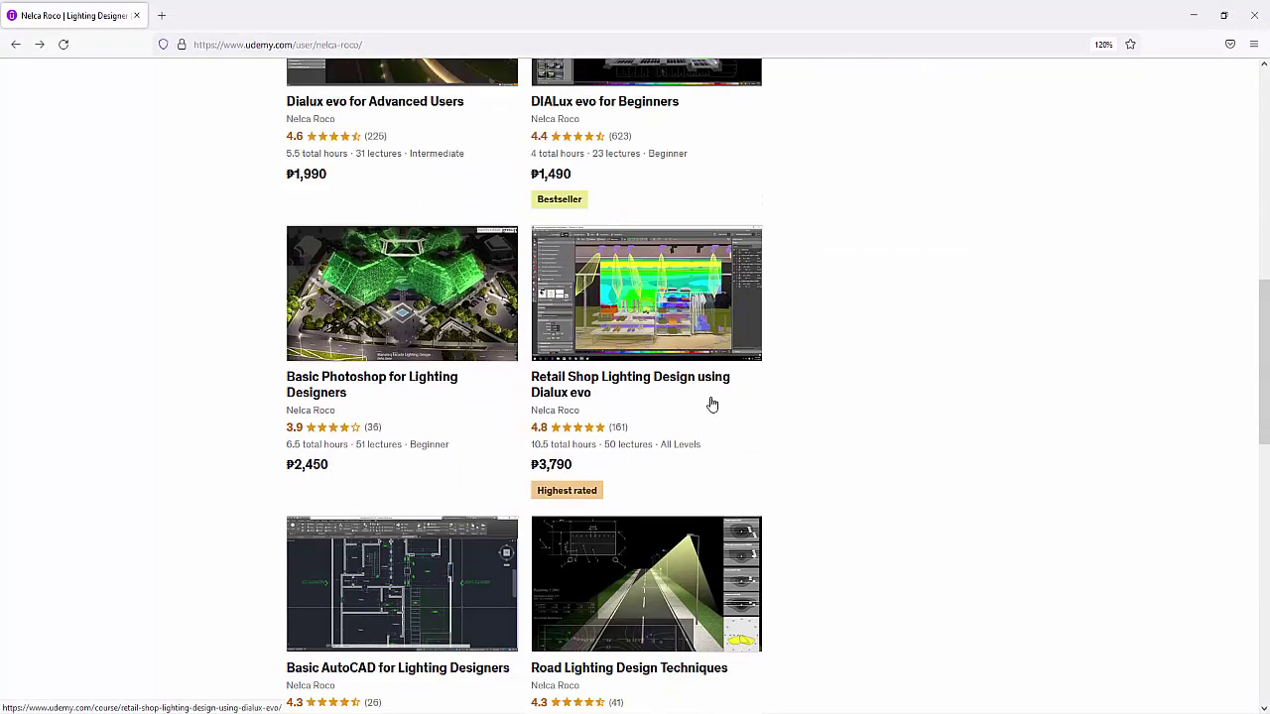
{"action": "scroll", "coordinate": [710, 403], "scroll_direction": "down", "scroll_amount": 8}
{"action": "scroll", "coordinate": [675, 547], "scroll_direction": "down", "scroll_amount": 1}
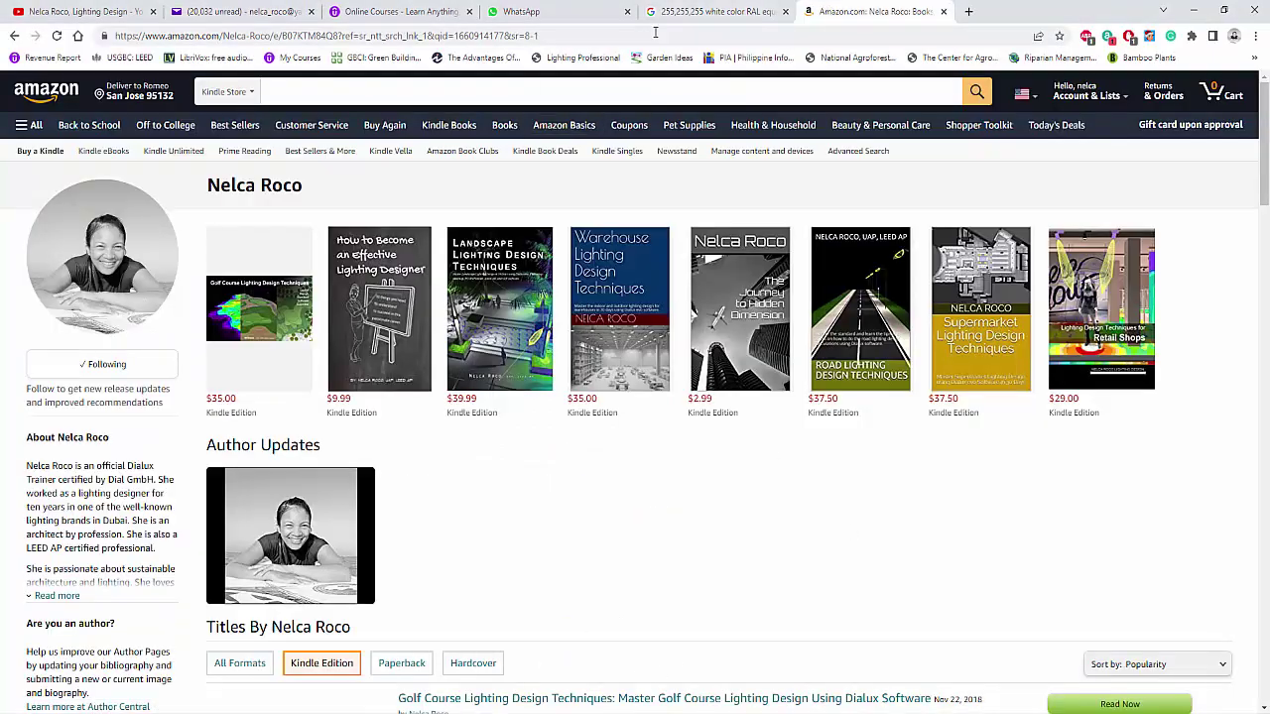
Bring up the lighting-design YouTube channel's Videos page.
{"action": "mouse_move", "coordinate": [429, 370]}
{"action": "left_click", "coordinate": [81, 11]}
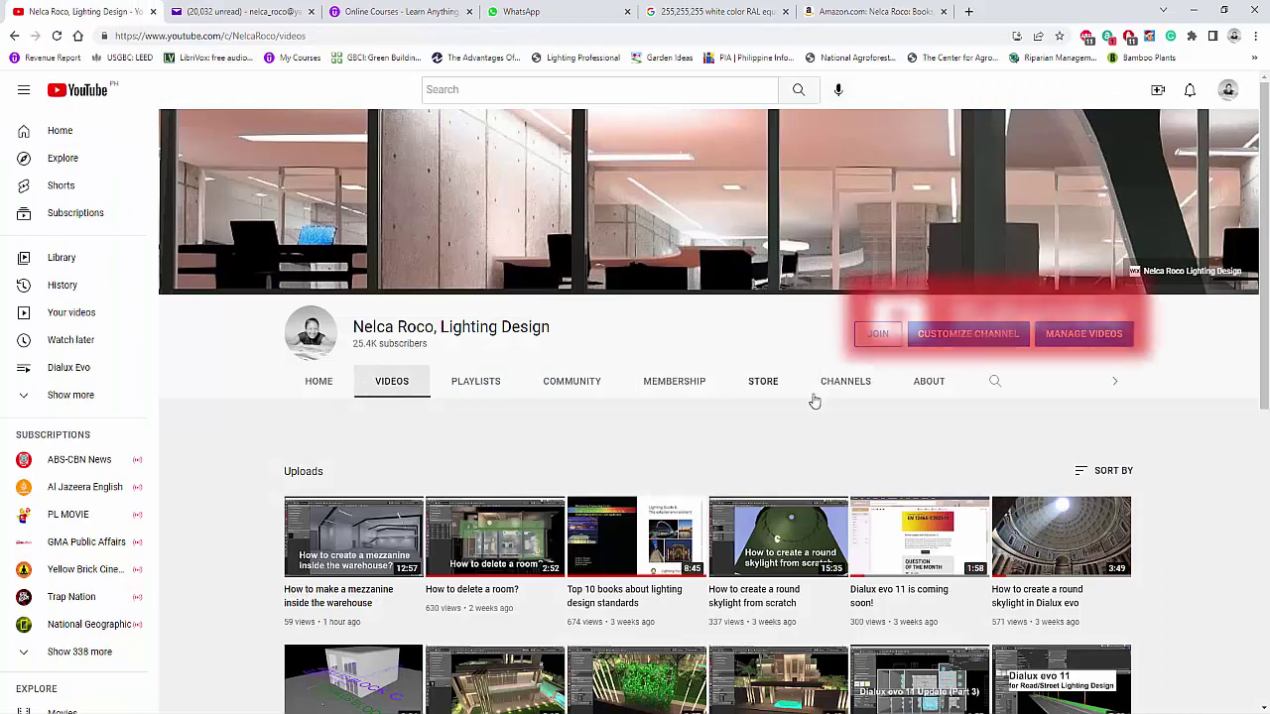